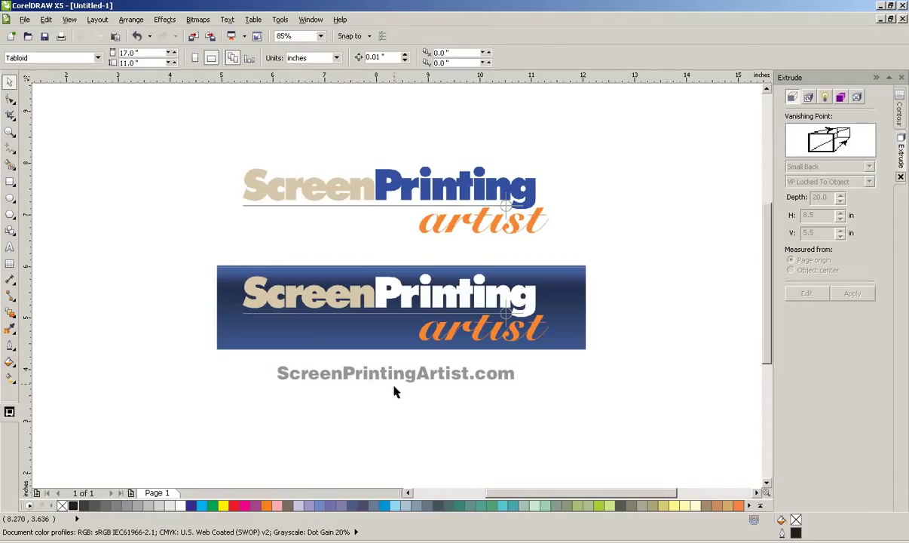
Step: Select the ScreenPrintingArtist.com web address text and shift it slightly right
left_click(339, 364)
left_click(455, 389)
left_click_drag(457, 382, 466, 378)
left_click(446, 406)
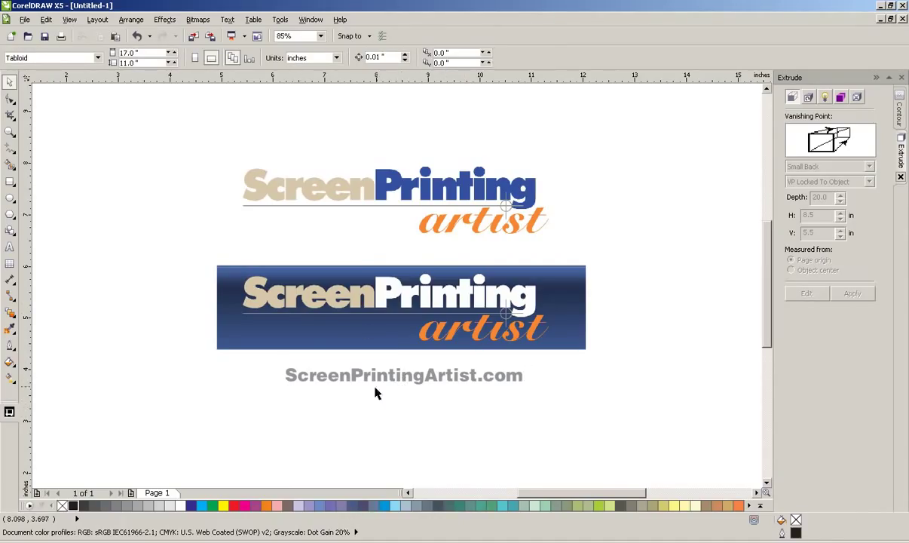
left_click(397, 385)
left_click(412, 436)
Step: Zoom out to show the whole design and marquee-select all the logo artwork
left_click(10, 132)
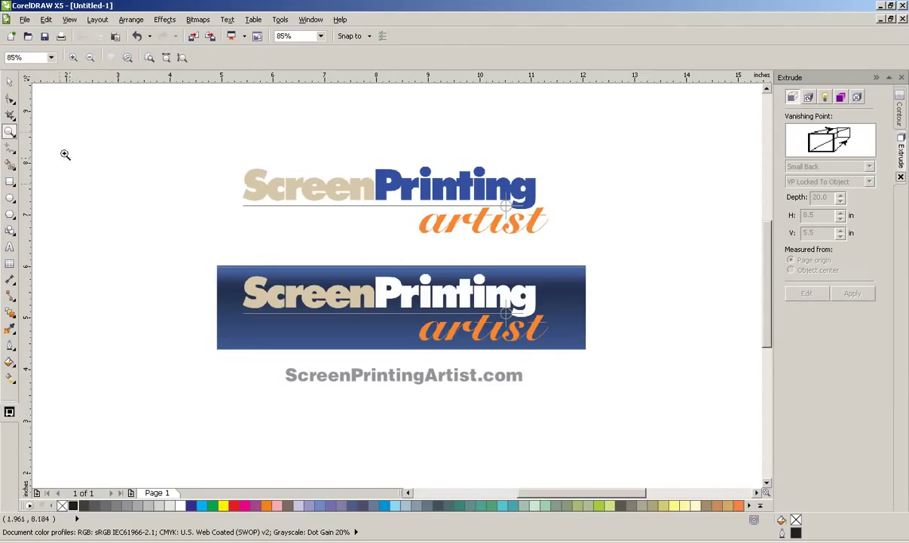
left_click(120, 176, "shift")
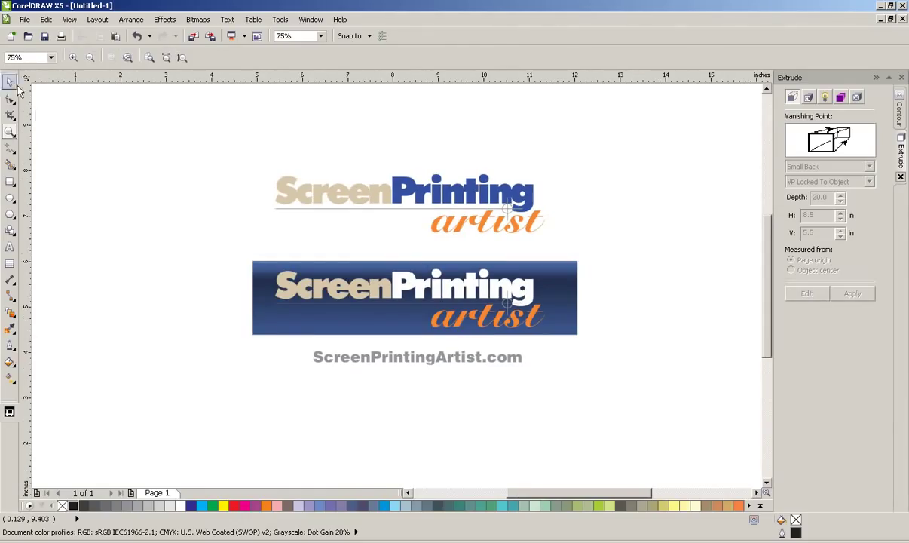
left_click(10, 81)
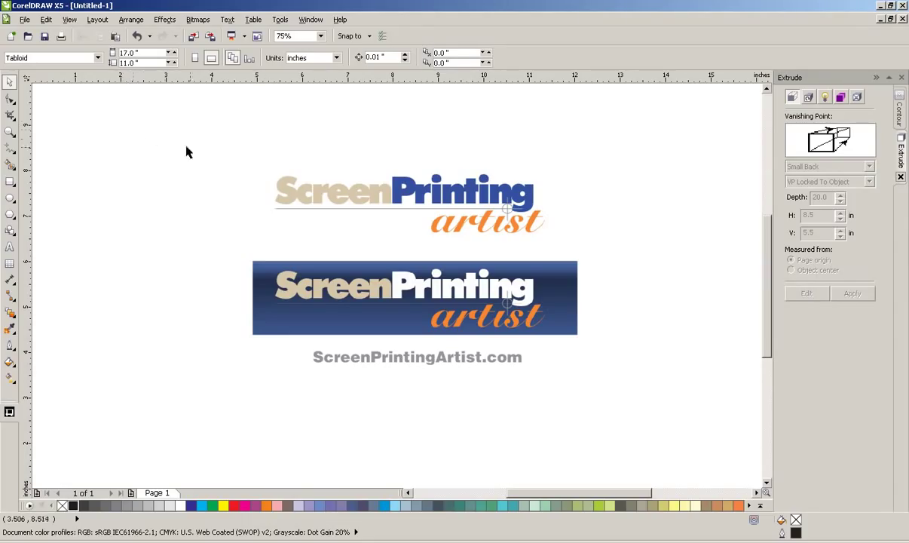
left_click_drag(143, 117, 678, 453)
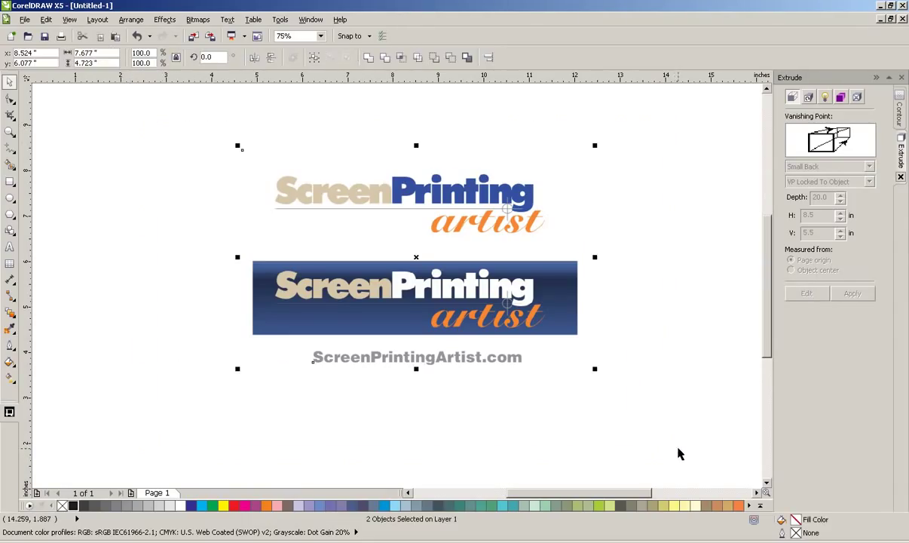
Step: Delete the old logo artwork and type TRIANGLE as new text near the top left
key("Delete")
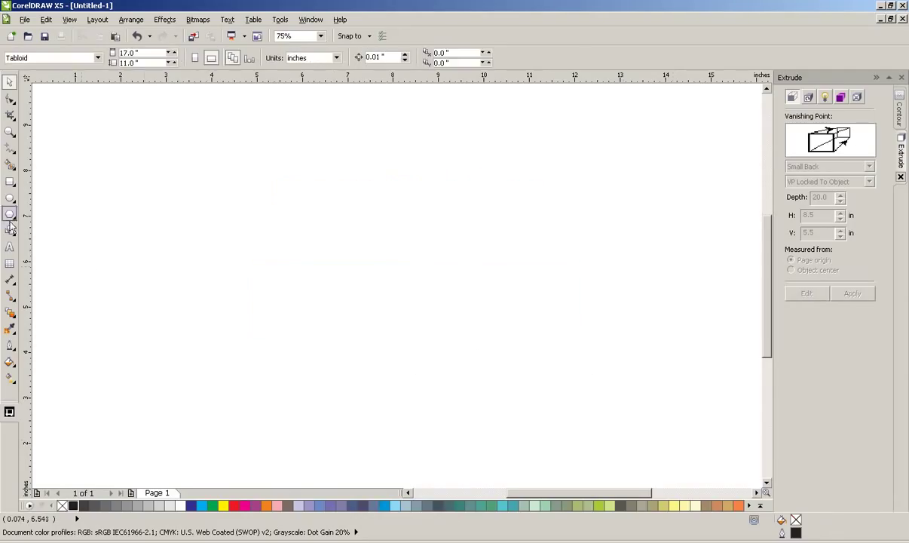
left_click(9, 246)
left_click(228, 156)
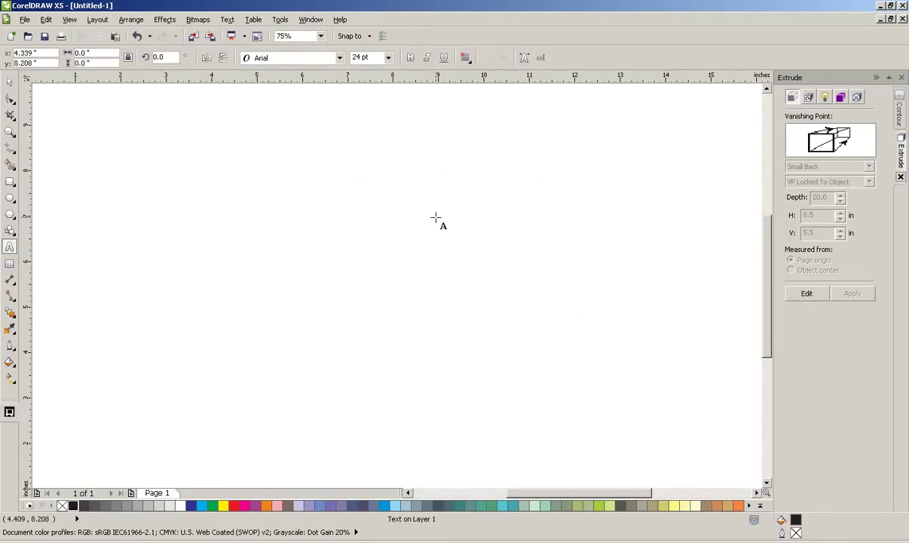
type("T")
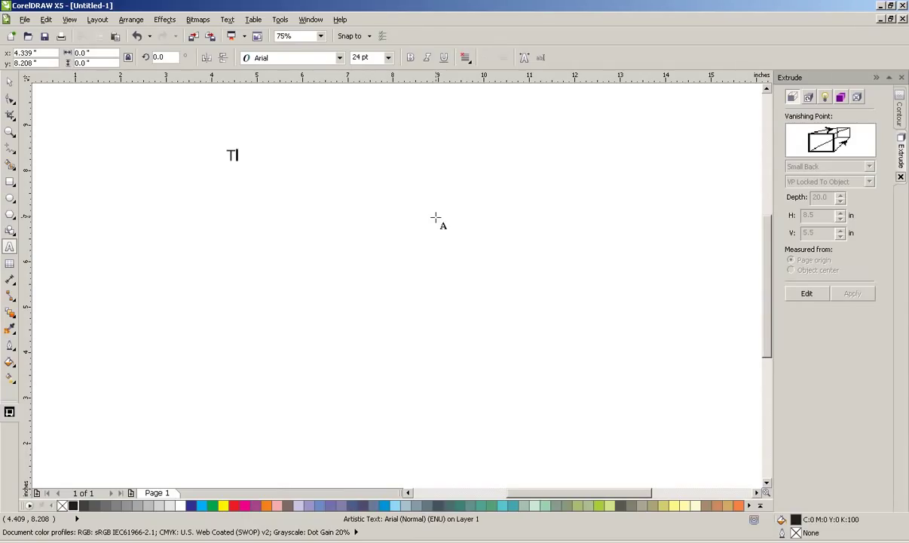
type("RIANGLE")
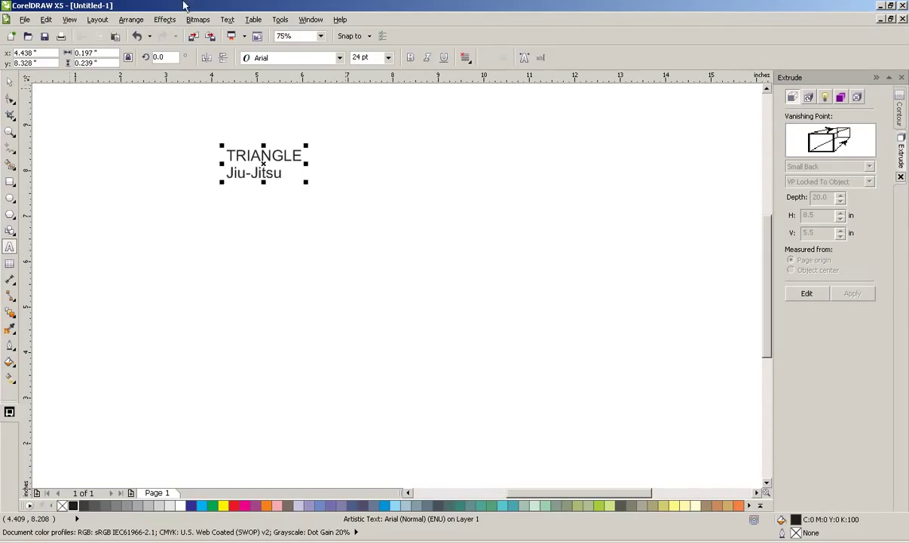
Step: Scale the text up to about 131 pt and apply the Athletic font
left_click(10, 80)
left_click_drag(308, 182, 649, 469)
left_click(339, 57)
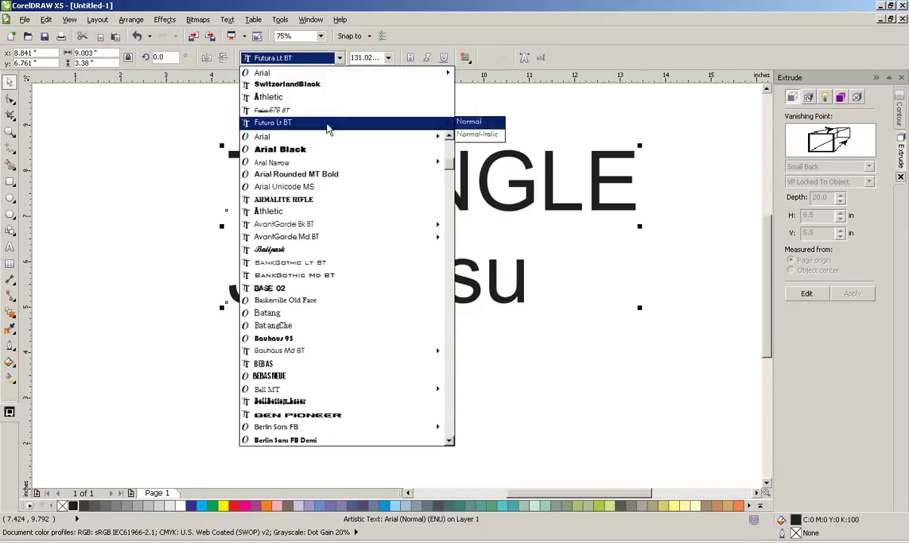
left_click(325, 96)
left_click(616, 202)
left_click(543, 230)
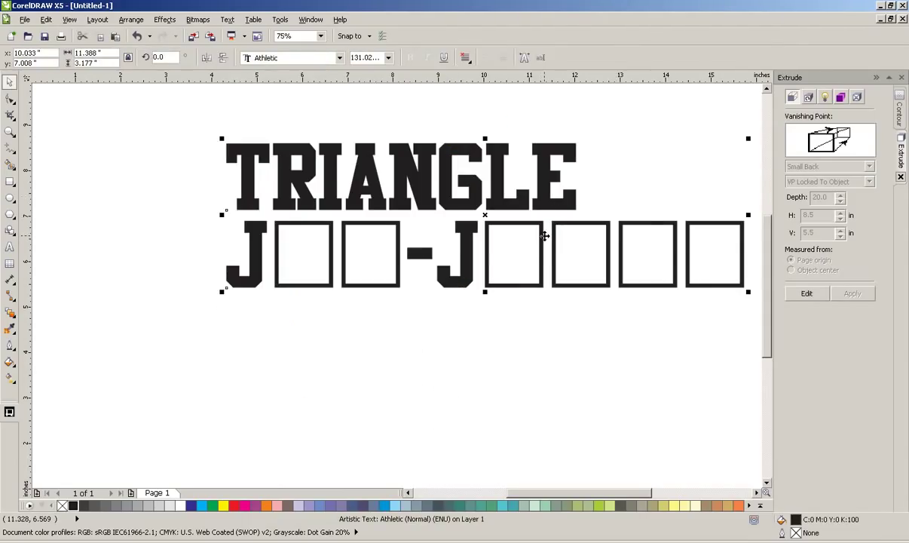
Step: Break the two lines apart and set Jiu-Jitsu in Freehand575 BT
key("ctrl+k")
left_click(660, 183)
left_click(571, 221)
left_click(339, 57)
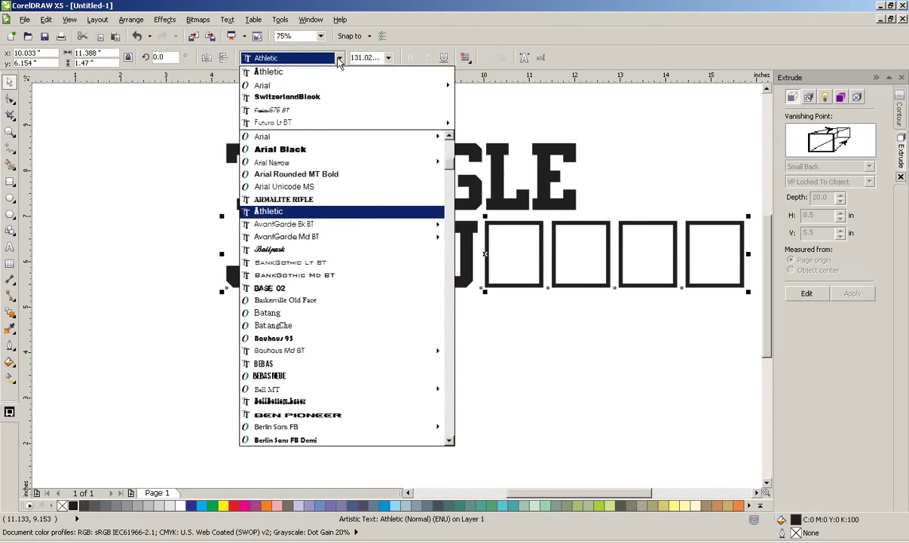
left_click(352, 275)
left_click(339, 58)
left_click(331, 120)
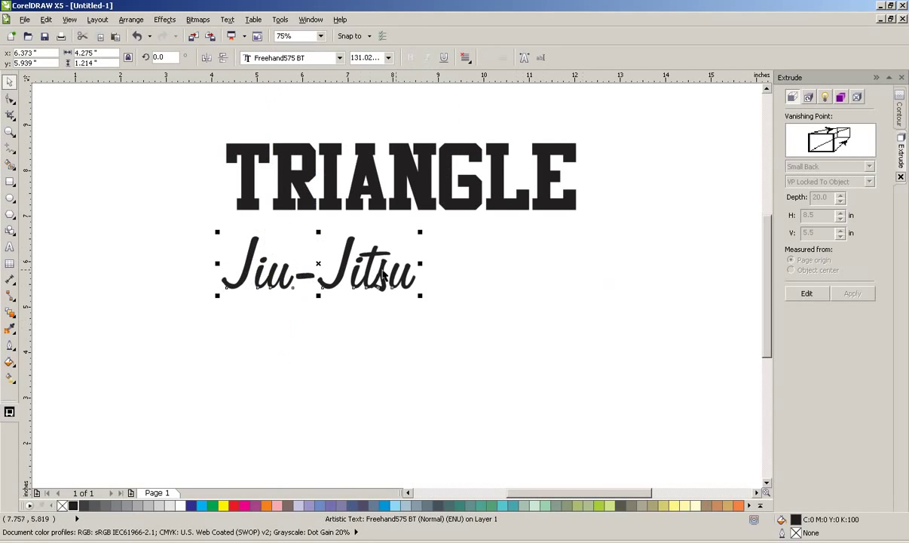
Step: Stretch Jiu-Jitsu wider, enlarge TRIANGLE to about 175 pt, and zoom out to the page
left_click_drag(420, 263, 527, 265)
left_click_drag(496, 217, 467, 205)
left_click_drag(550, 214, 517, 215)
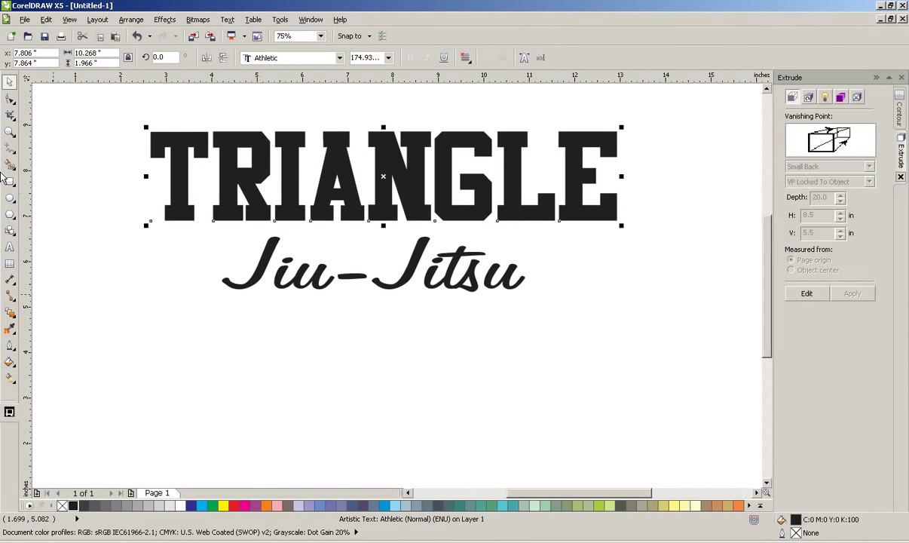
left_click(10, 131)
left_click(508, 320, "shift")
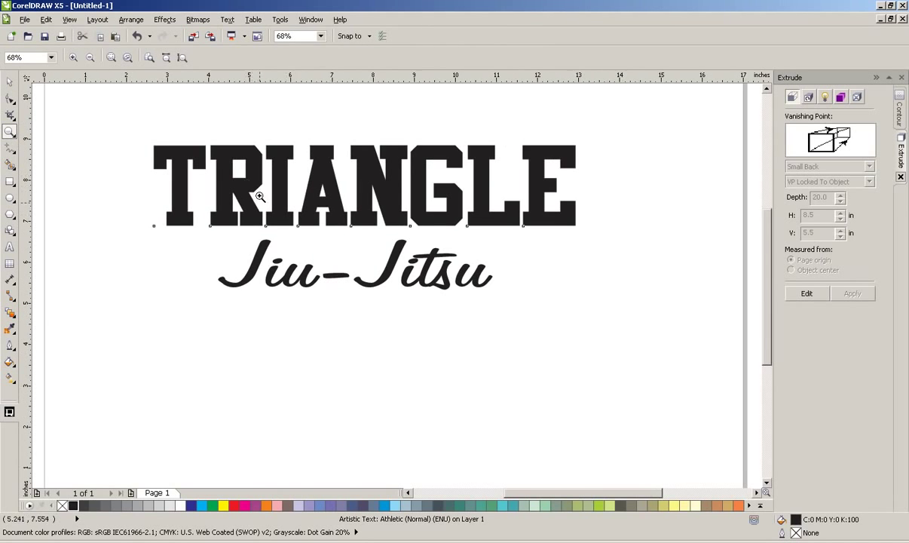
left_click(257, 230, "shift")
Step: Enlarge TRIANGLE to about 211 pt and bend it into an arch with a single-arc envelope
left_click(10, 81)
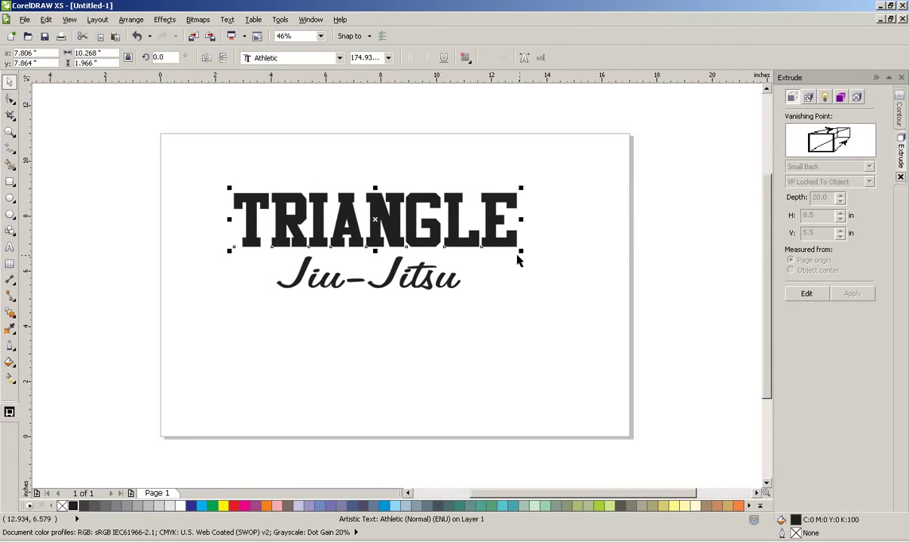
left_click_drag(521, 252, 579, 261)
left_click(10, 312)
left_click(53, 366)
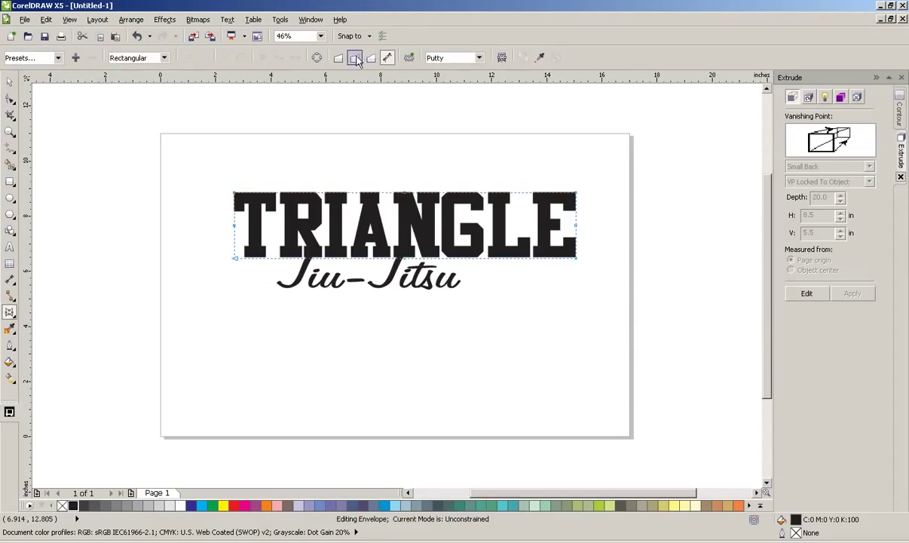
left_click(355, 59)
left_click_drag(404, 258, 405, 283)
left_click(10, 83)
left_click_drag(430, 239, 467, 316)
Step: Move Jiu-Jitsu below TRIANGLE and enlarge it to about 179 pt
left_click(442, 376)
left_click_drag(248, 134, 482, 353)
left_click_drag(448, 287, 537, 399)
left_click_drag(496, 375, 478, 362)
left_click(452, 368)
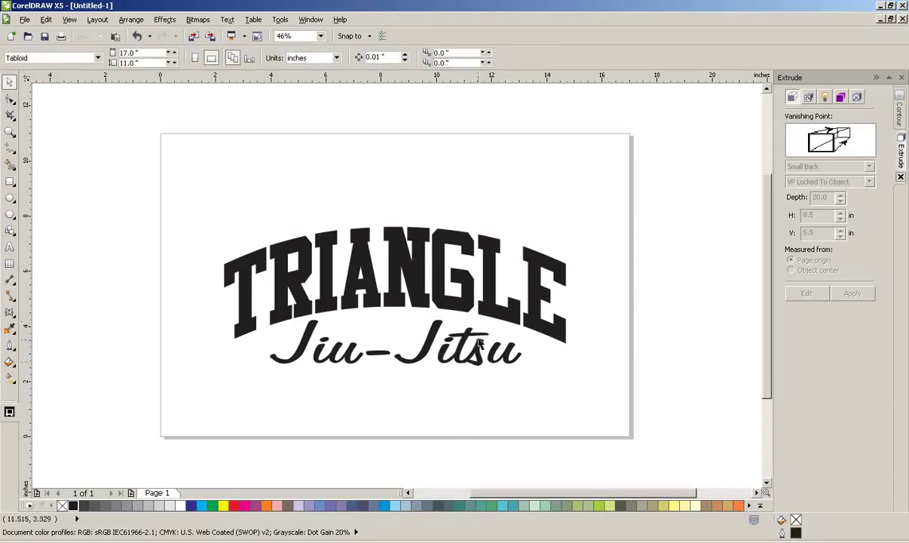
left_click(430, 305)
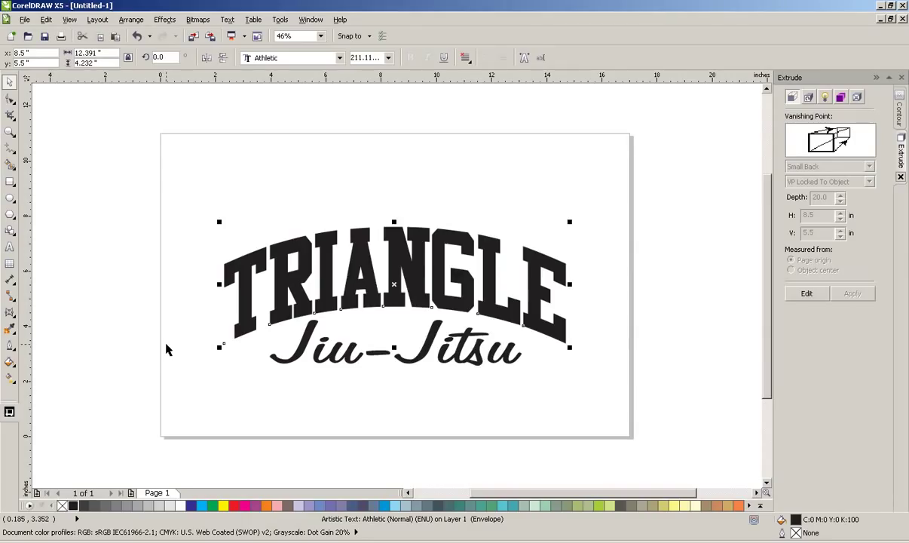
Step: Give TRIANGLE a 4.0 pt outline behind the fill that scales with the text
key("F12")
left_click(384, 204)
left_click(368, 282)
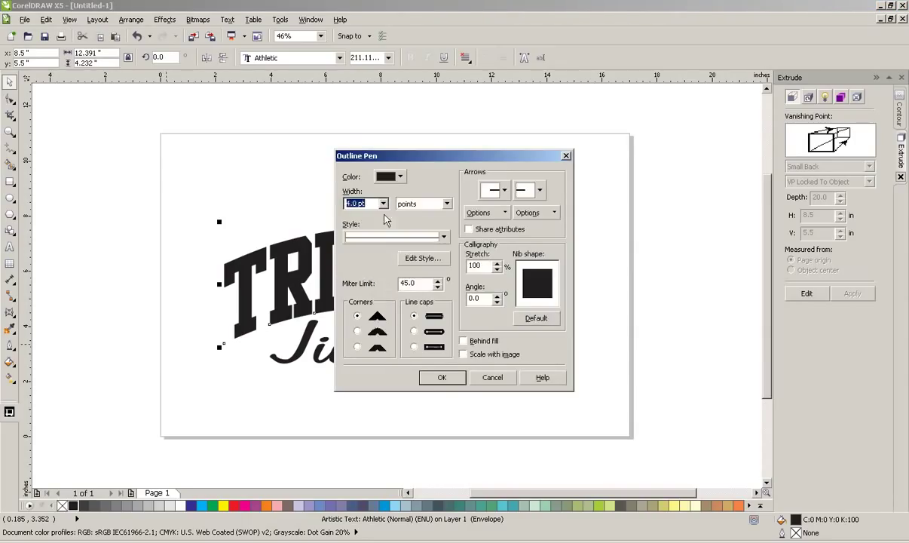
left_click(463, 340)
left_click(463, 354)
left_click(441, 376)
Step: Apply an angled yellow-to-red fountain fill to TRIANGLE
left_click(10, 361)
left_click(103, 361)
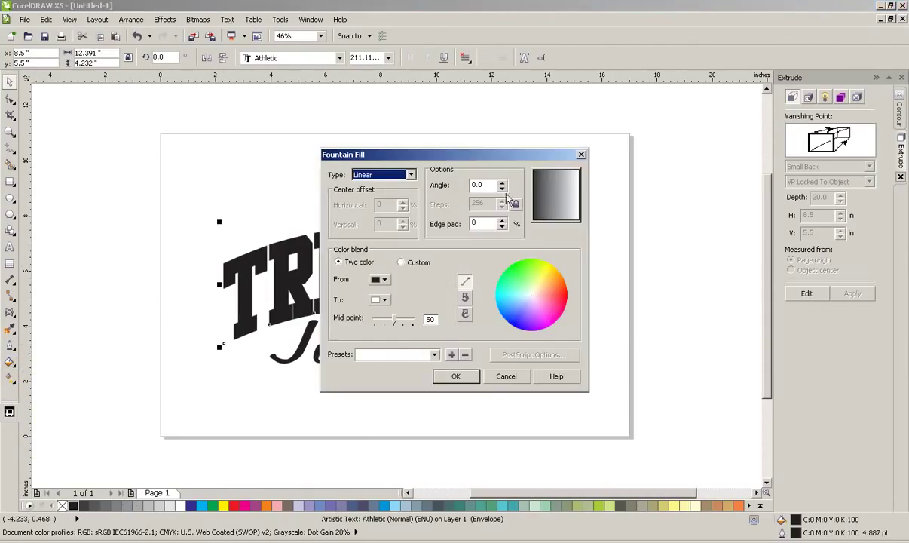
left_click(384, 279)
left_click(379, 299)
left_click(384, 300)
left_click(430, 352)
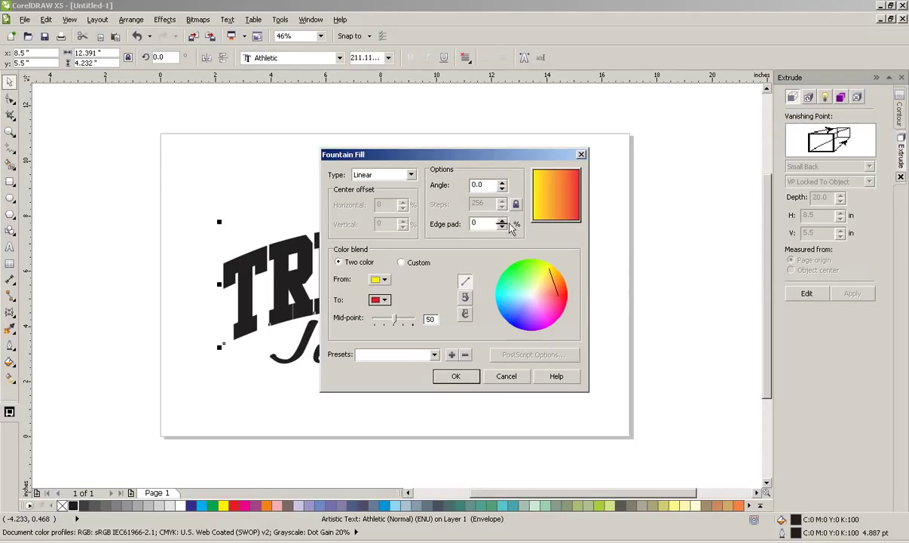
left_click_drag(547, 202, 554, 177)
left_click(455, 376)
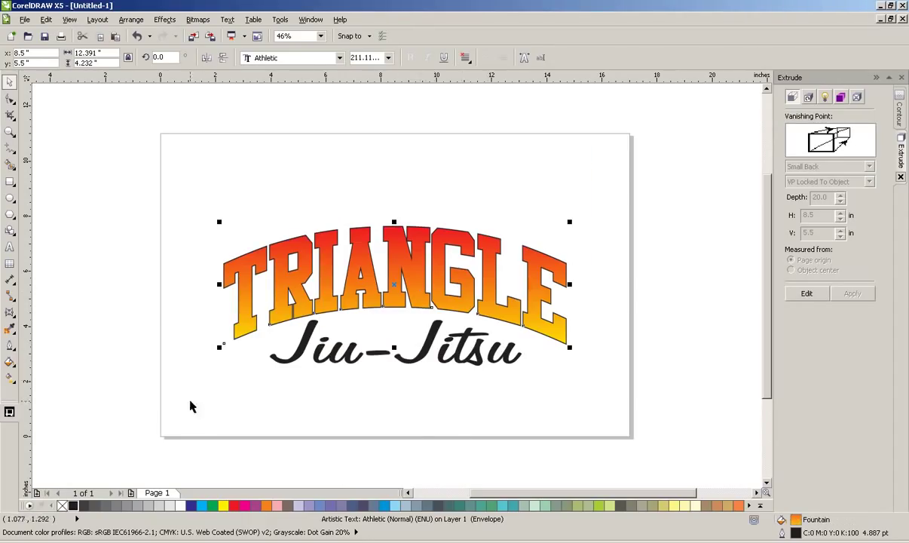
Step: Change TRIANGLE's outline to 8 pt and place it in front of the fill
key("F12")
left_click(464, 340)
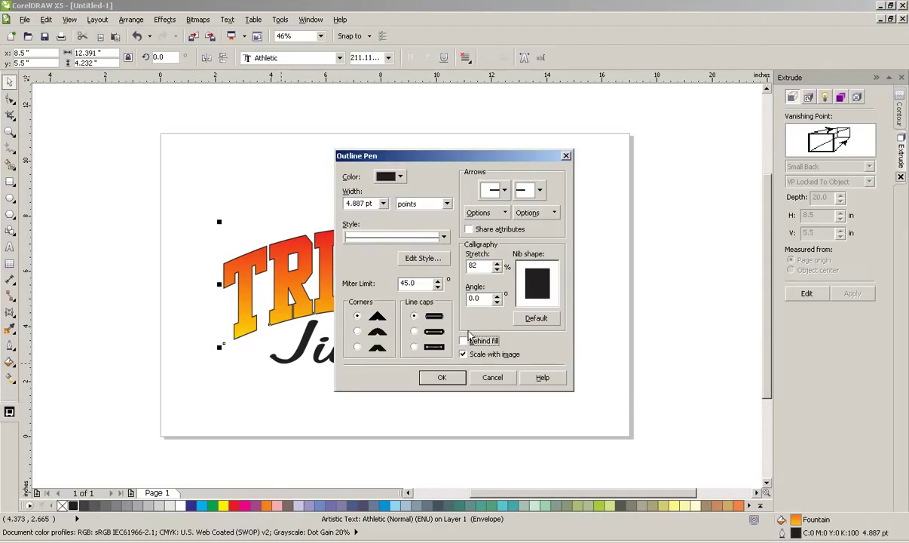
double_click(375, 203)
type("8")
left_click(438, 377)
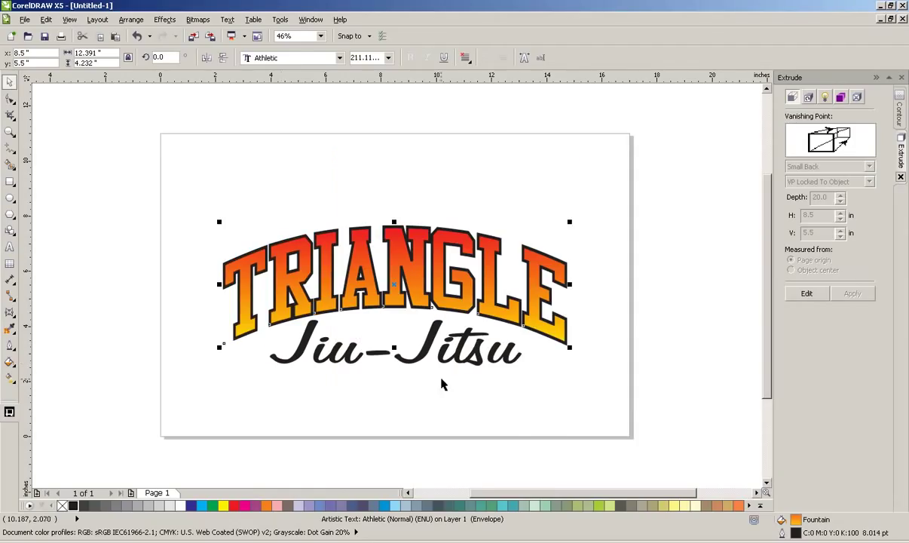
left_click(526, 423)
left_click(329, 298)
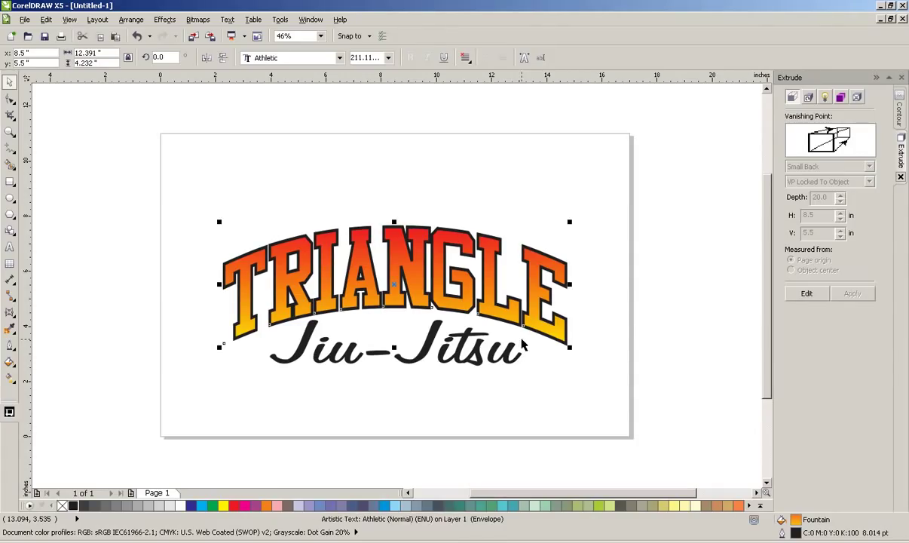
Step: Nudge TRIANGLE down slightly and colour the Jiu-Jitsu text red
key("Down")
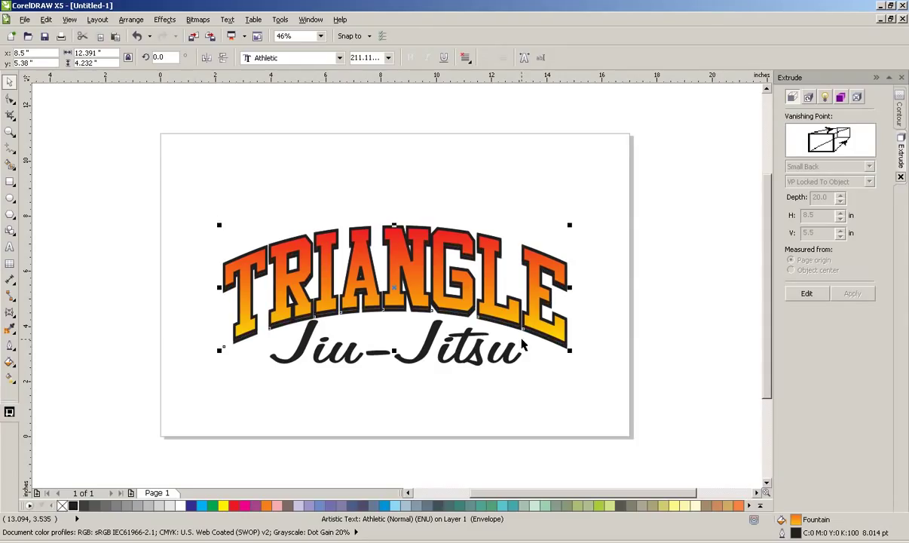
left_click(504, 414)
left_click(404, 336)
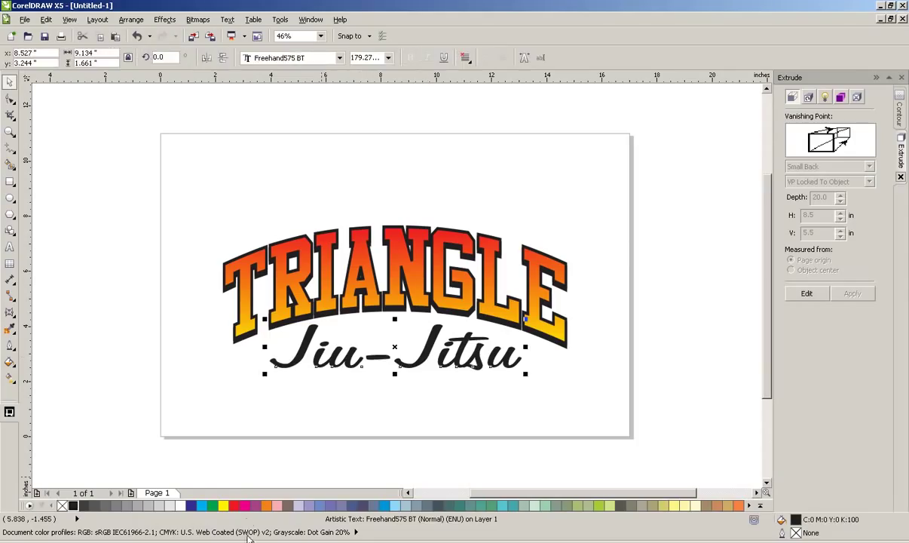
left_click(234, 505)
key("Escape")
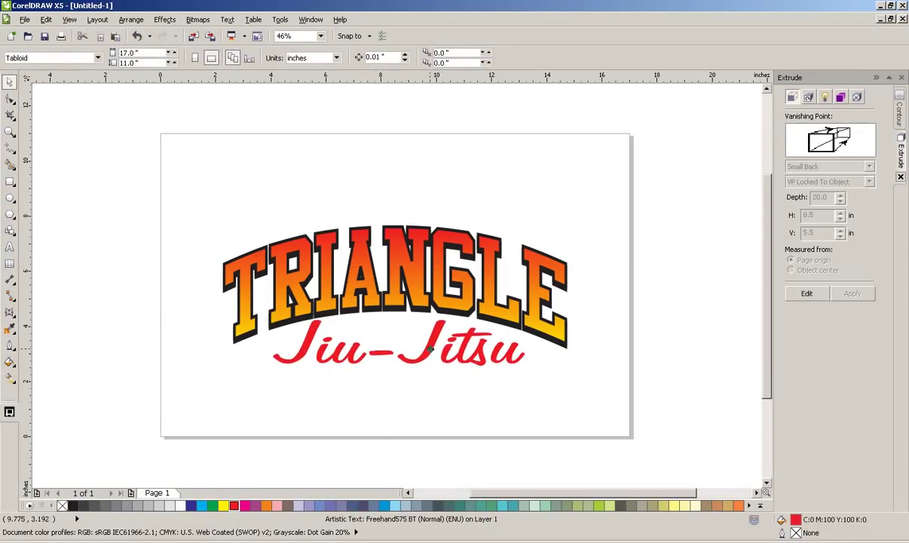
Step: Nudge Jiu-Jitsu right and down, try a black fill and outline, then revert it
left_click(425, 340)
left_click(399, 294, "shift")
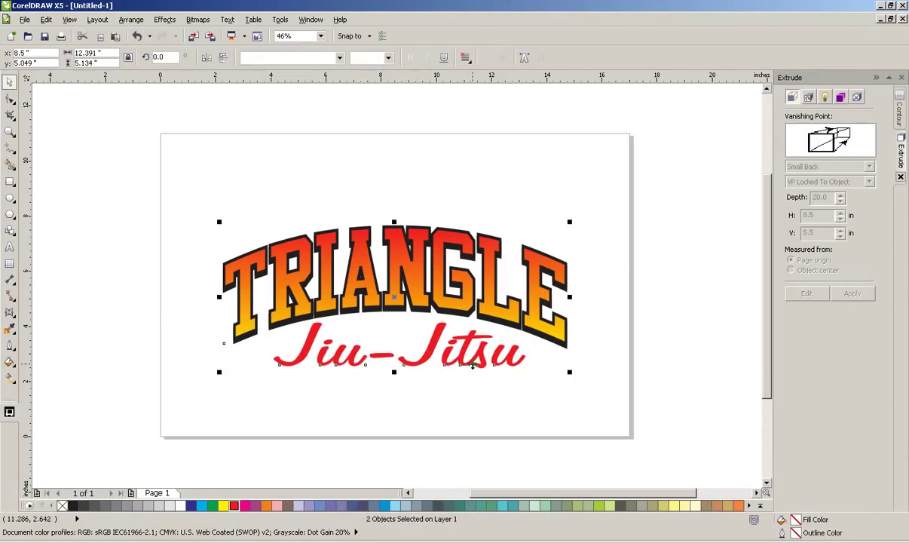
left_click(462, 382)
left_click(512, 356)
key("Right")
key("Right")
key("Right")
key("Down")
key("Down")
key("Down")
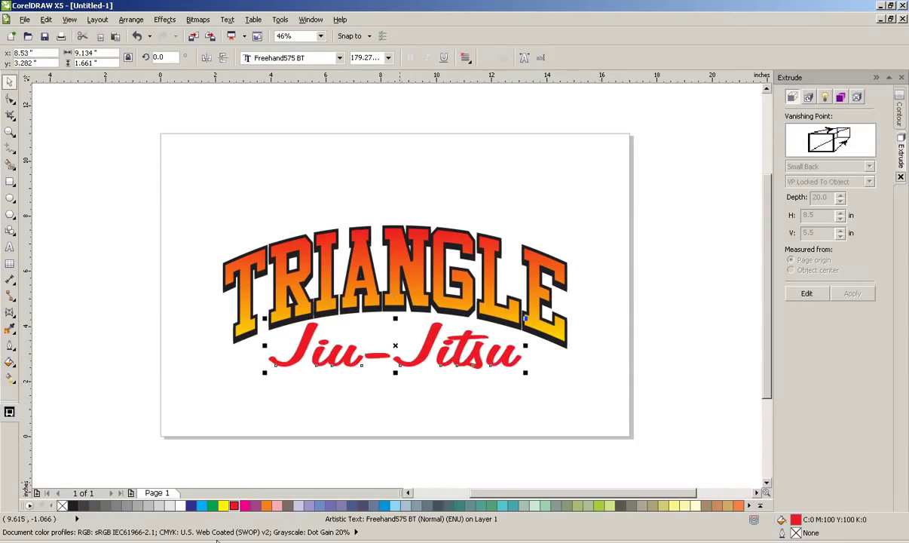
left_click(73, 505)
right_click(74, 505)
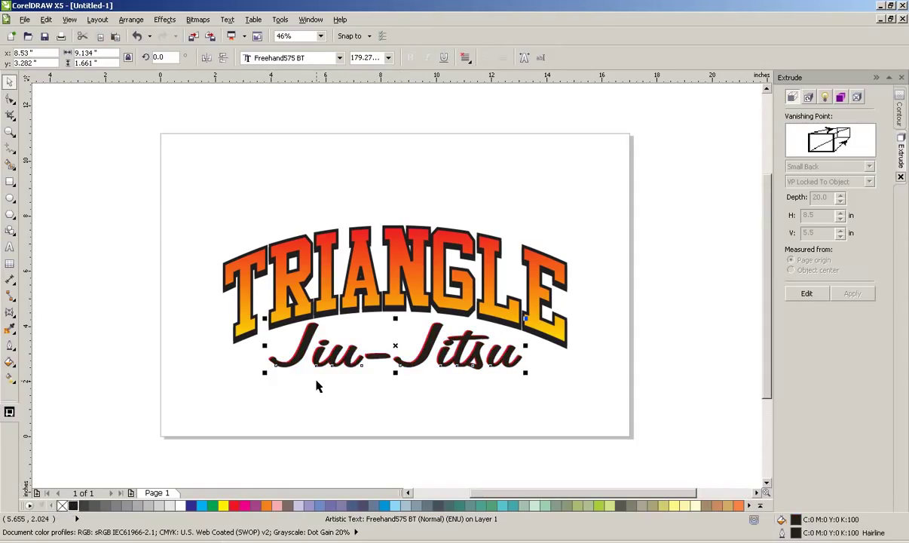
key("ctrl+Page_Down")
left_click(282, 173)
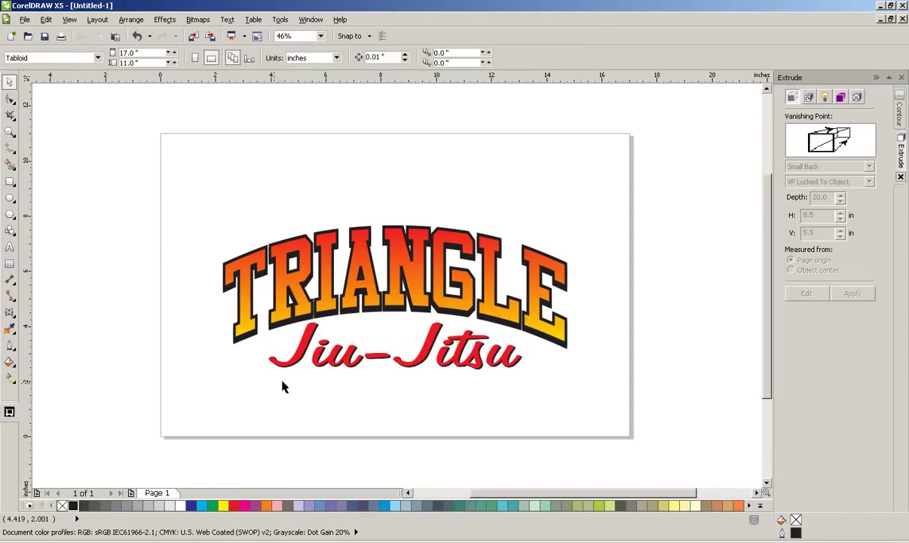
Step: Draw a triangle polygon over the title, centre it and enlarge it slightly
left_click(9, 214)
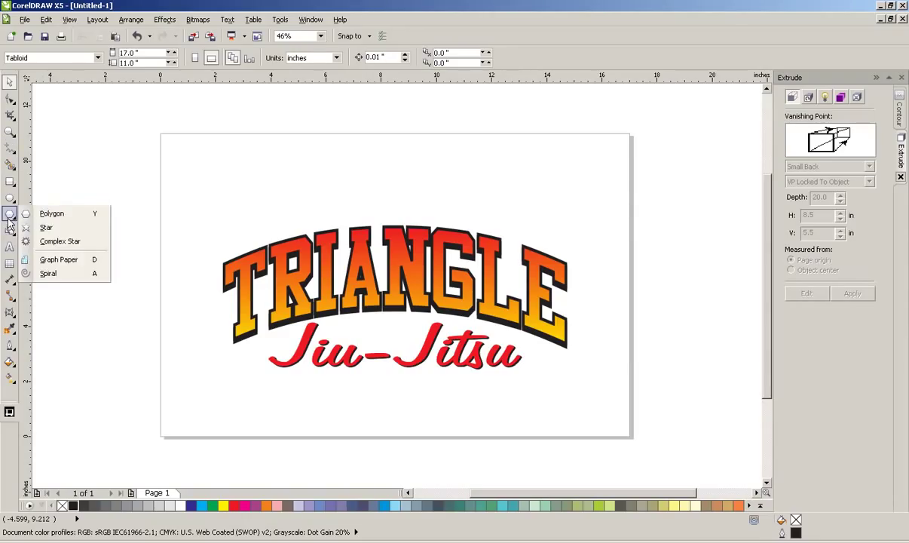
left_click(46, 213)
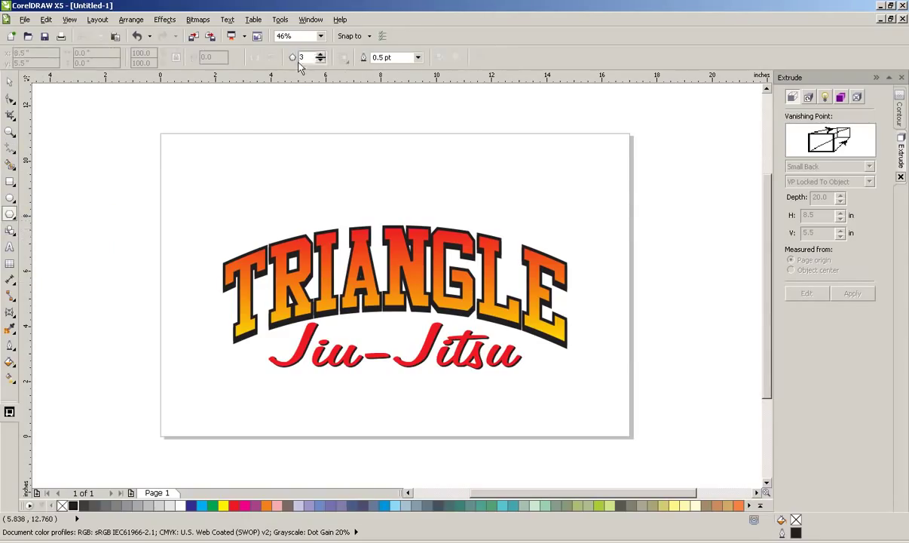
left_click_drag(392, 287, 533, 410)
left_click(9, 81)
left_click_drag(424, 201, 433, 236)
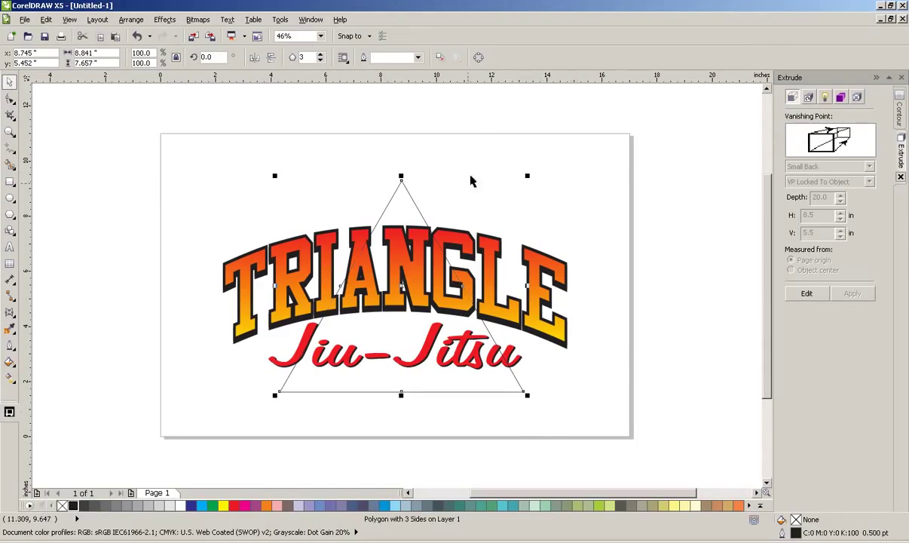
left_click_drag(527, 173, 534, 162)
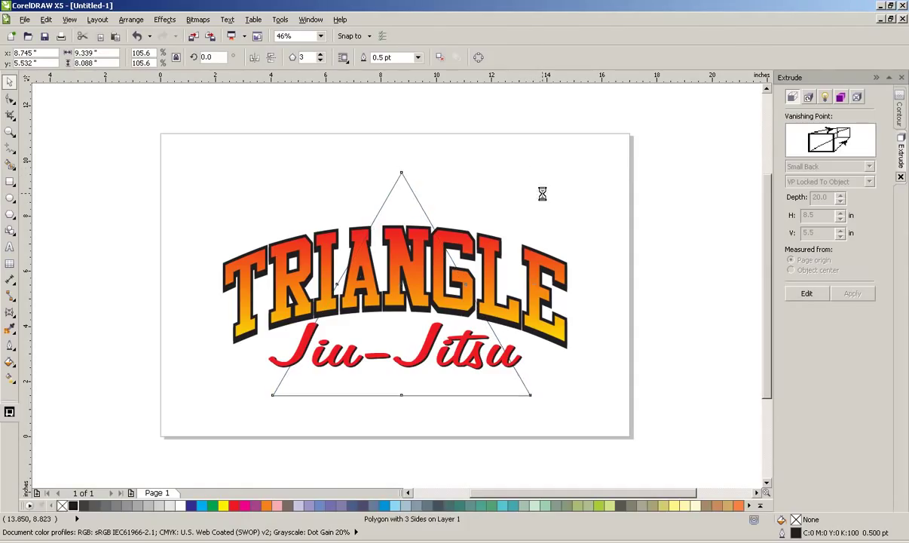
key("Up")
key("Up")
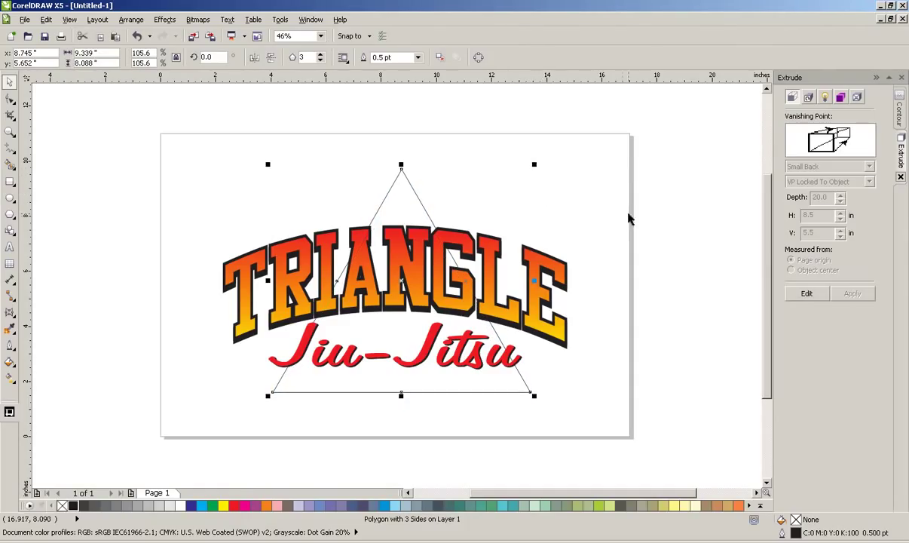
Step: Add a smaller inner copy of the triangle and give both thicker red outlines
mouse_move(531, 168)
left_mouse_down()
mouse_move(507, 183)
mouse_move(517, 179)
left_mouse_up()
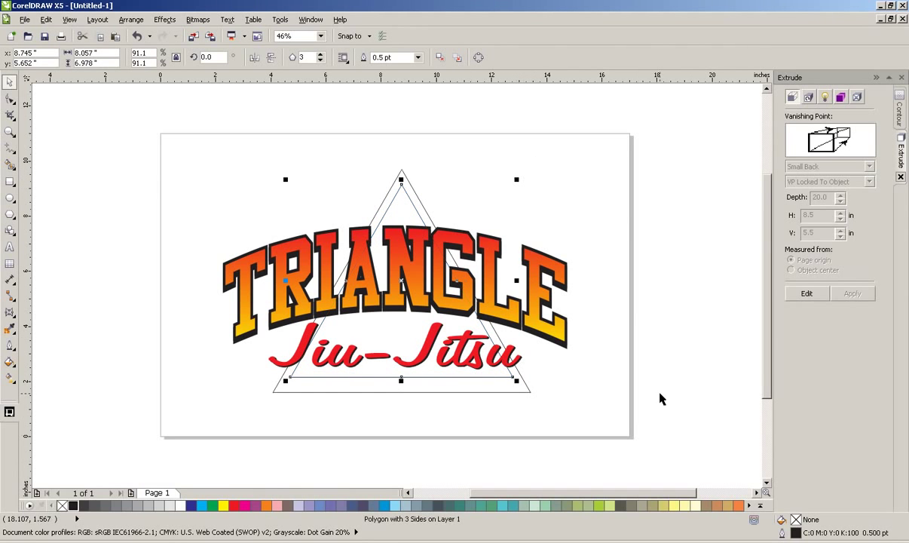
key("Down")
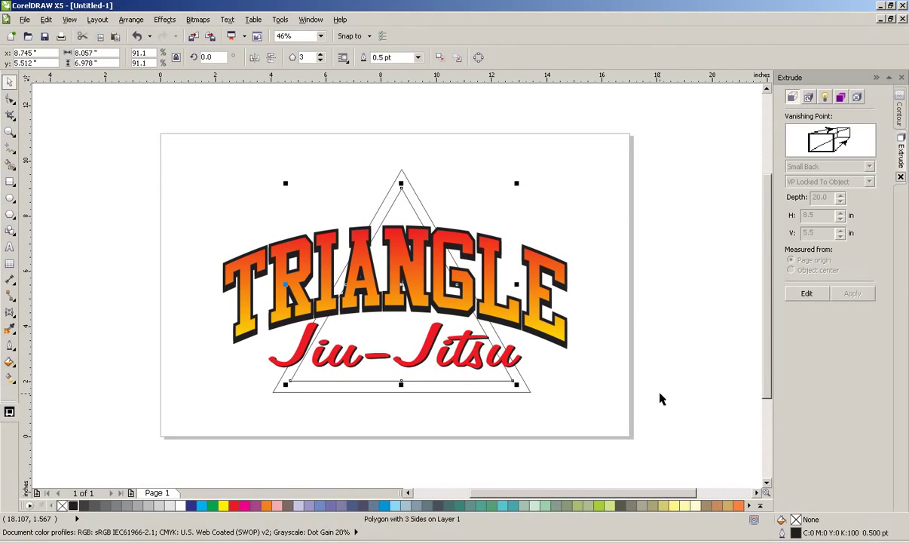
left_click(528, 388, "shift")
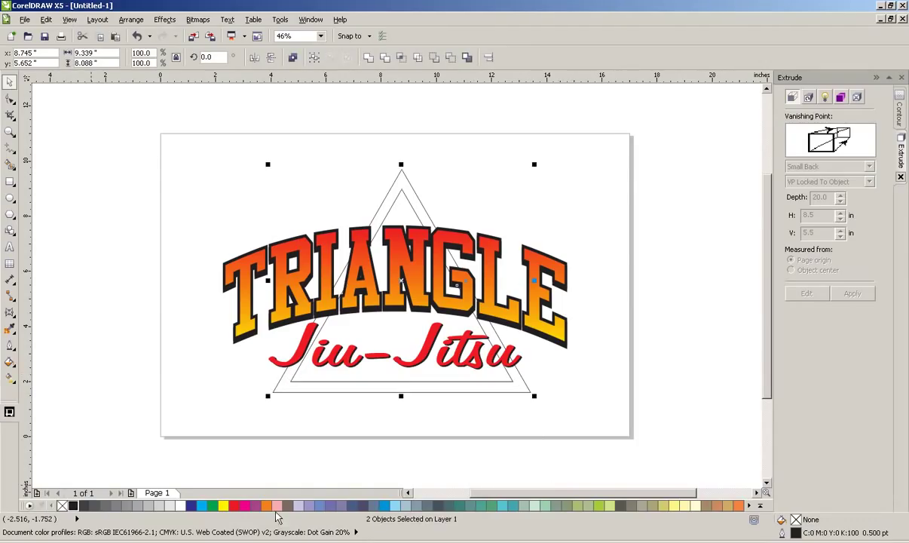
right_click(233, 505)
left_click(9, 345)
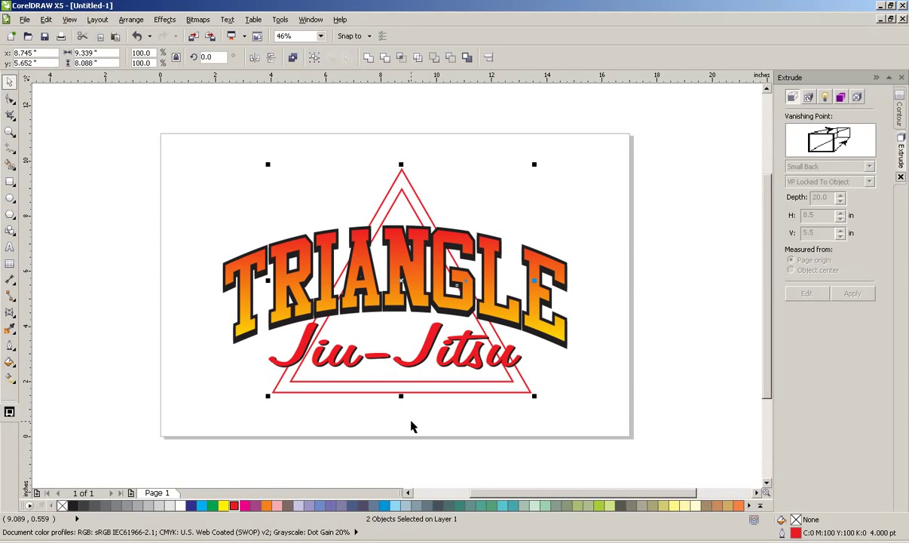
Step: Leave both triangles unfilled with red outlines after trying yellow outlines and a red fill
right_click(224, 507)
left_click(234, 506)
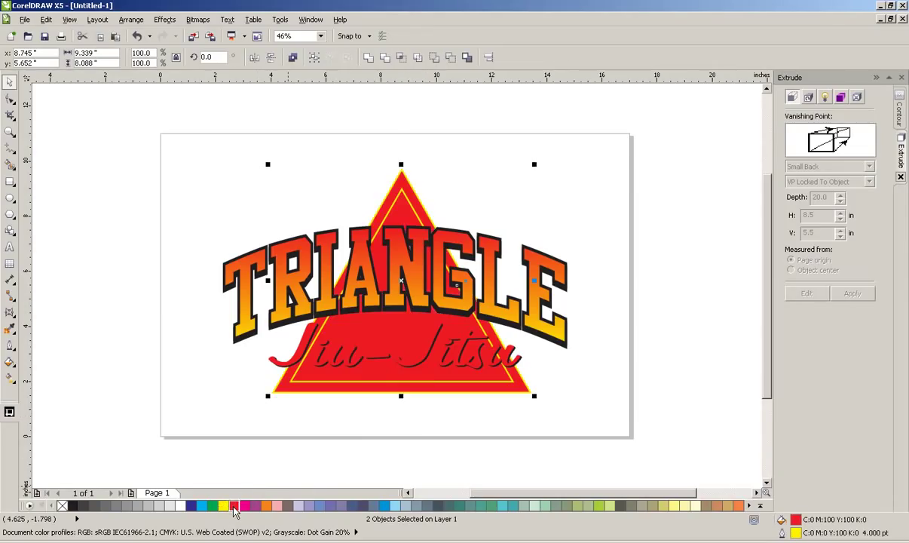
left_click(62, 505)
right_click(235, 506)
left_click(377, 437)
left_click(303, 348)
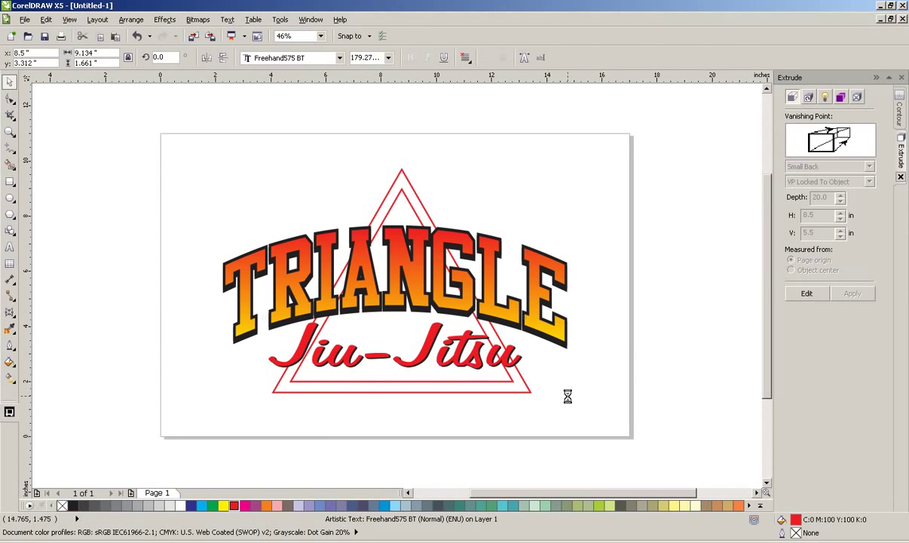
Step: Give Jiu-Jitsu an 8.0 pt white outline that scales with the text
left_click(456, 379)
left_click_drag(548, 376, 226, 311)
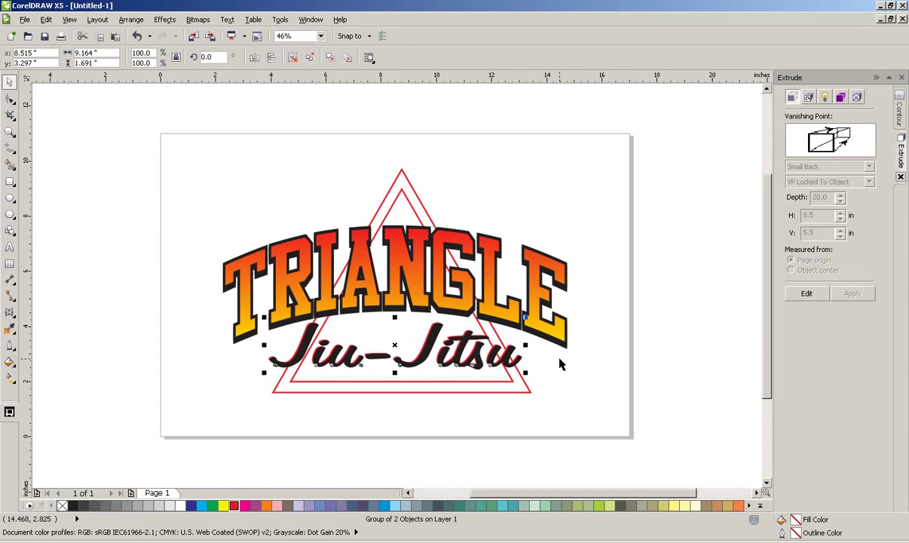
key("F12")
left_click(382, 204)
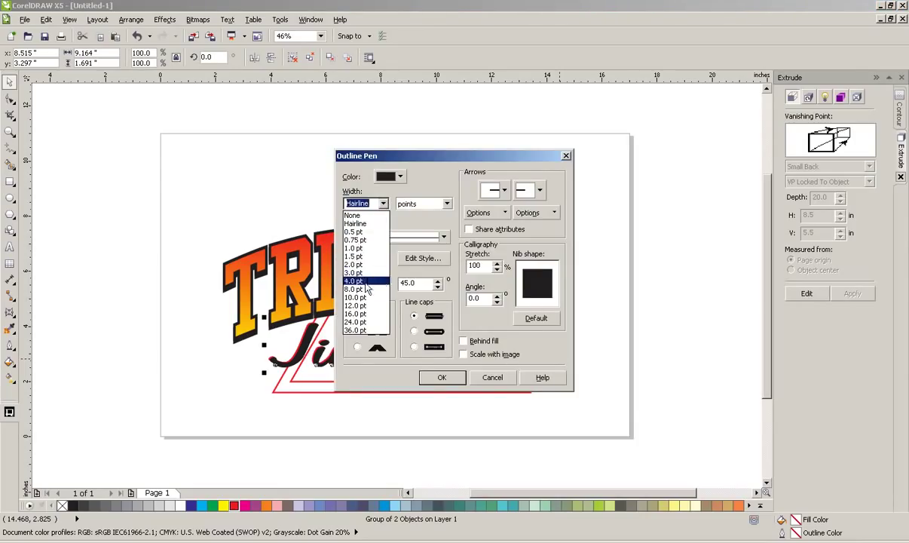
left_click(360, 275)
left_click(388, 176)
left_click(393, 192)
left_click(464, 354)
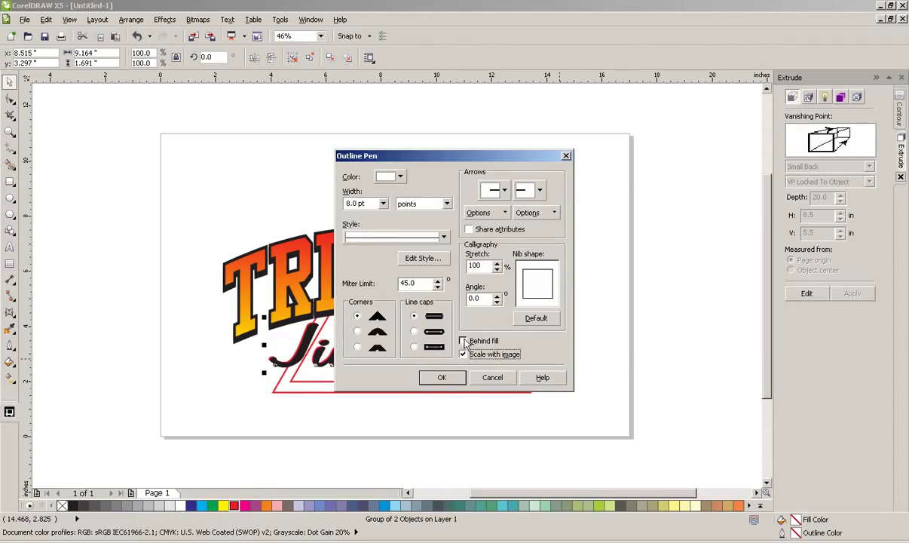
left_click(442, 376)
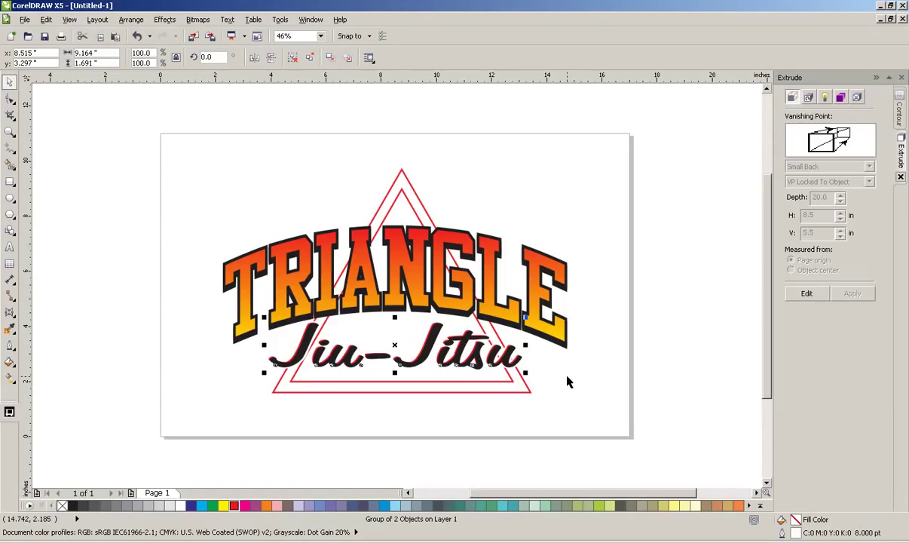
Step: Select both TRIANGLE and Jiu-Jitsu and nudge them up slightly
left_click(513, 399)
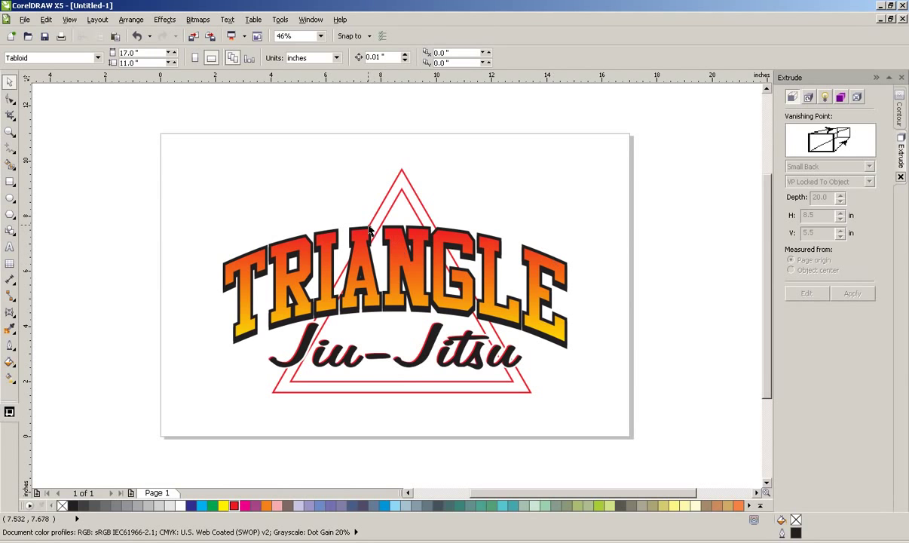
left_click_drag(166, 204, 635, 359)
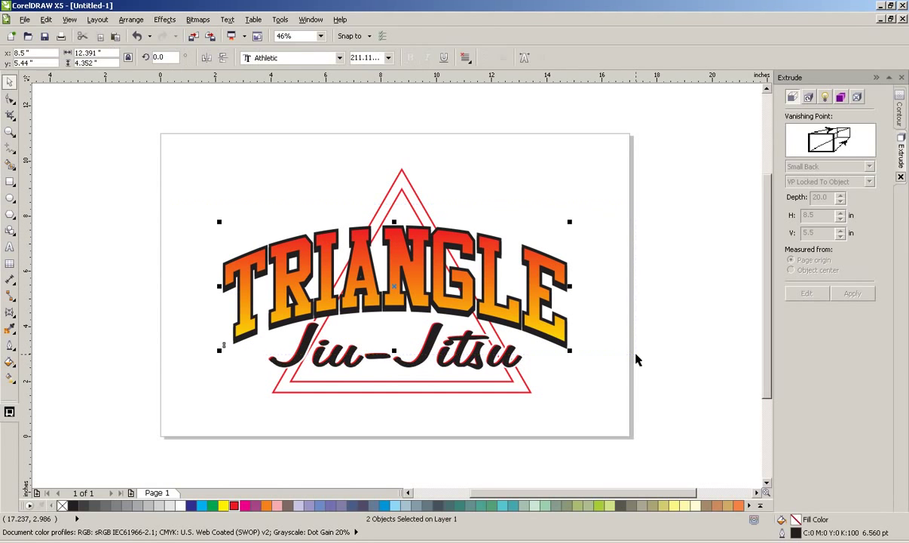
key("Up")
key("Up")
key("Up")
key("Up")
key("Up")
key("Up")
key("Up")
key("Up")
key("Up")
key("Up")
key("Up")
key("Up")
key("Up")
key("Up")
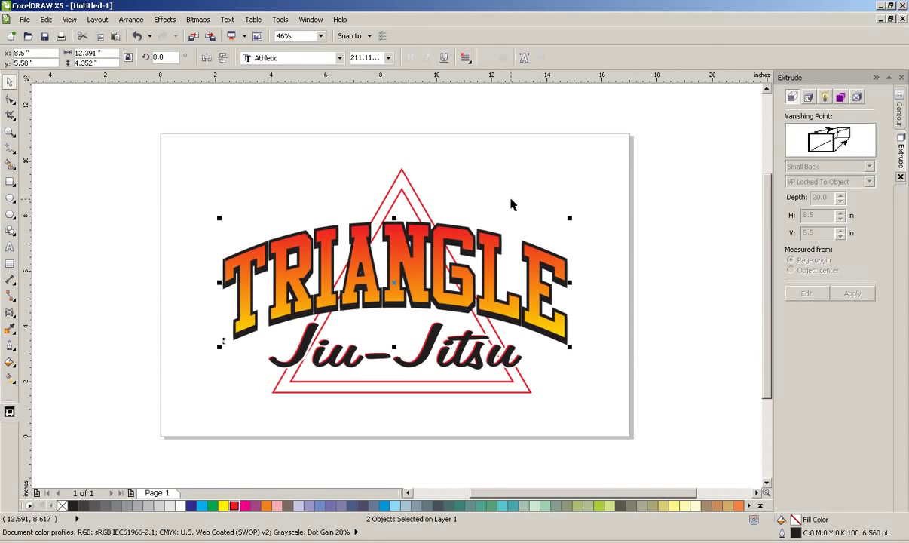
Step: Group all six logo objects, including both triangles, together
left_click(511, 198)
left_click_drag(165, 136, 676, 452)
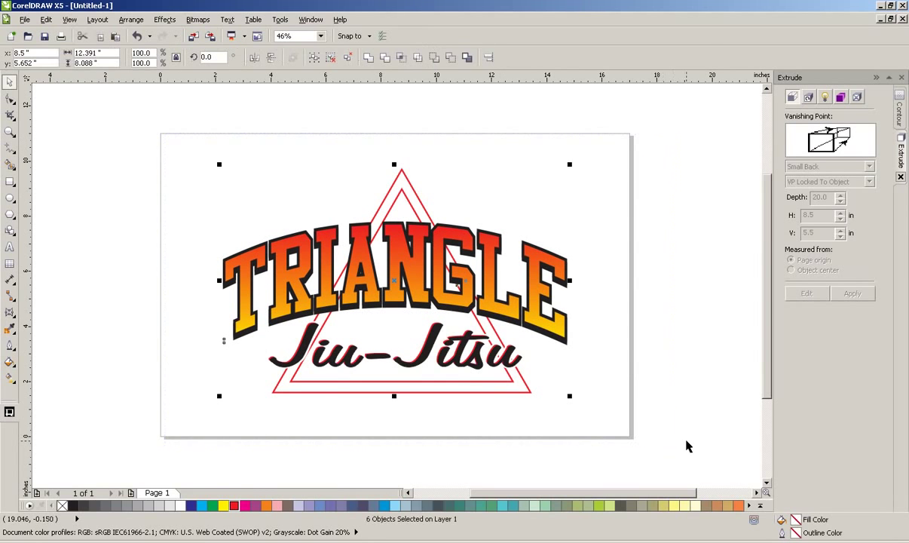
key("ctrl+g")
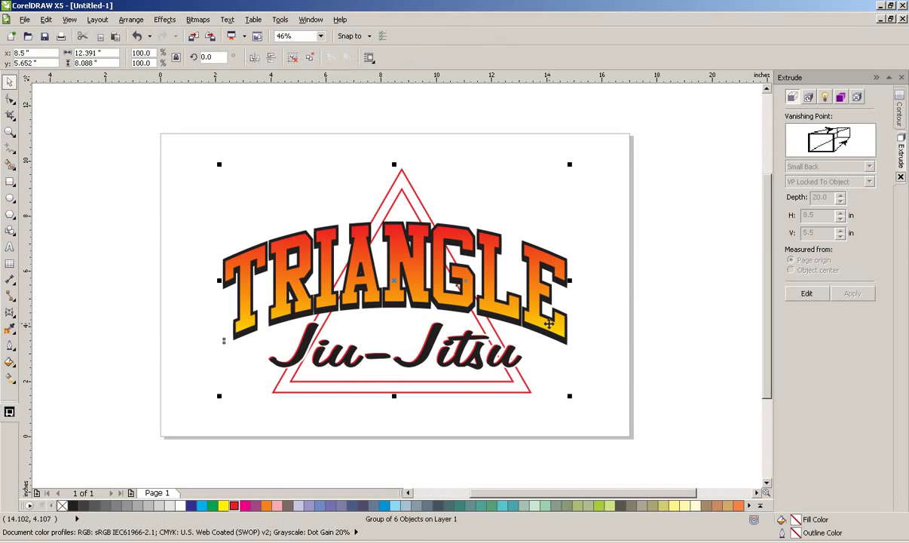
Step: Set the ruler zero point to the page corner and add a vertical guideline
left_click_drag(26, 78, 160, 136)
left_click(277, 121)
left_click_drag(25, 78, 223, 168)
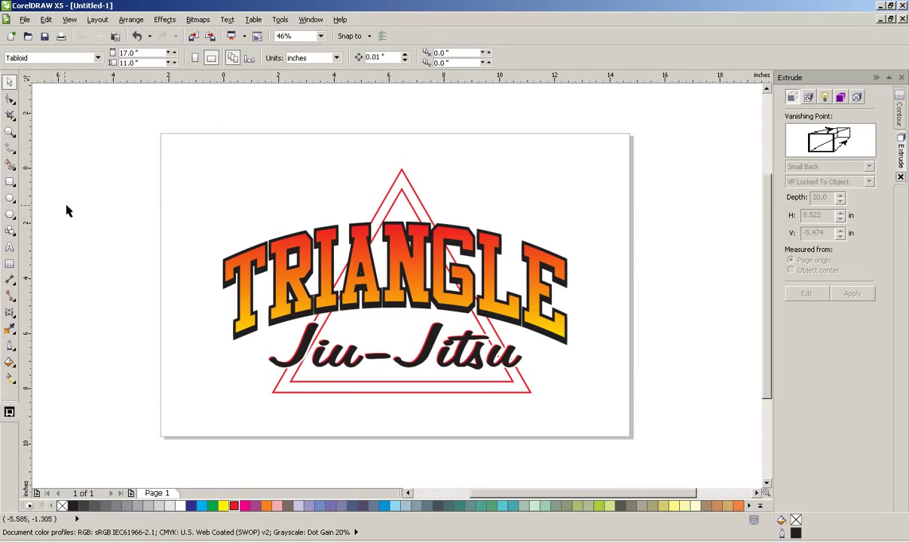
left_click_drag(26, 209, 6, 139)
Step: Save the drawing to the Desktop with the file name TRI
key("ctrl+s")
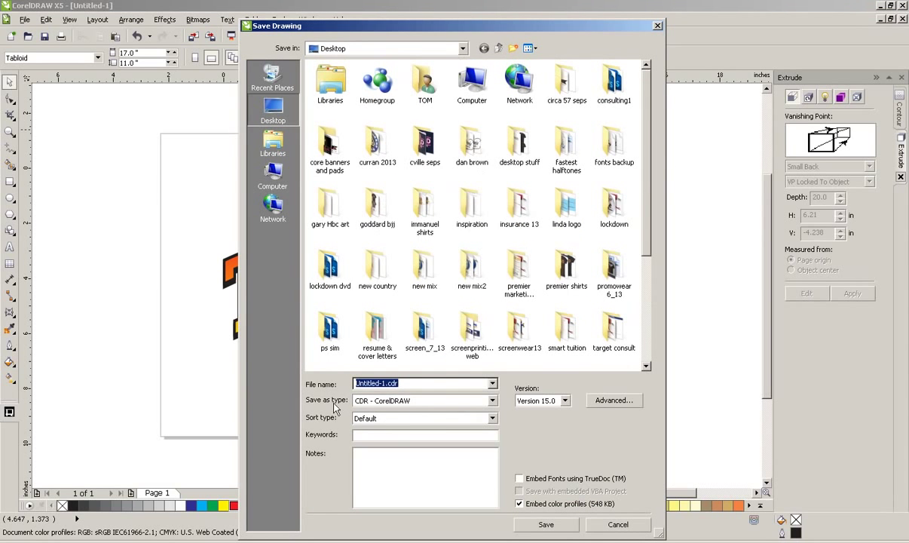
type("TRI")
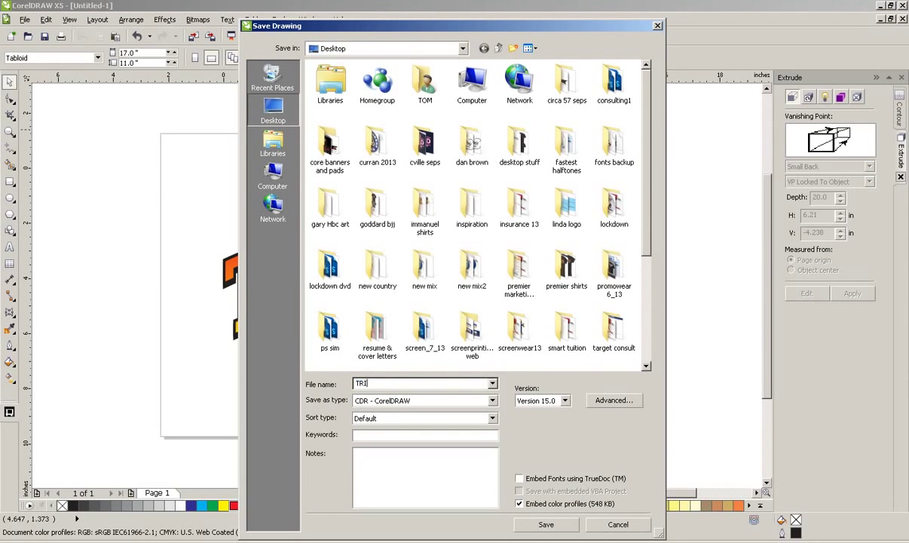
left_click(545, 524)
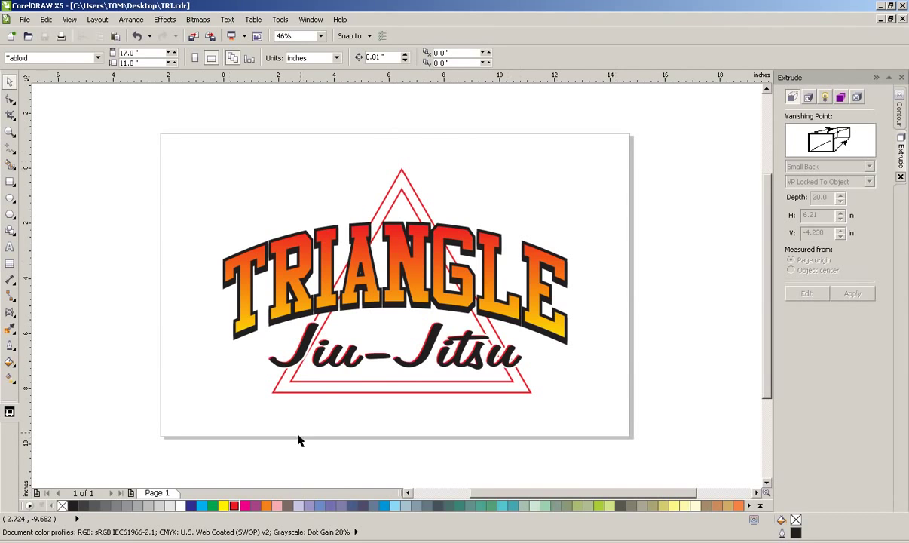
Step: Copy the four crosshair registration marks from crosshair.cdr and paste them onto the TRI.cdr page
left_click(879, 18)
left_click(101, 490)
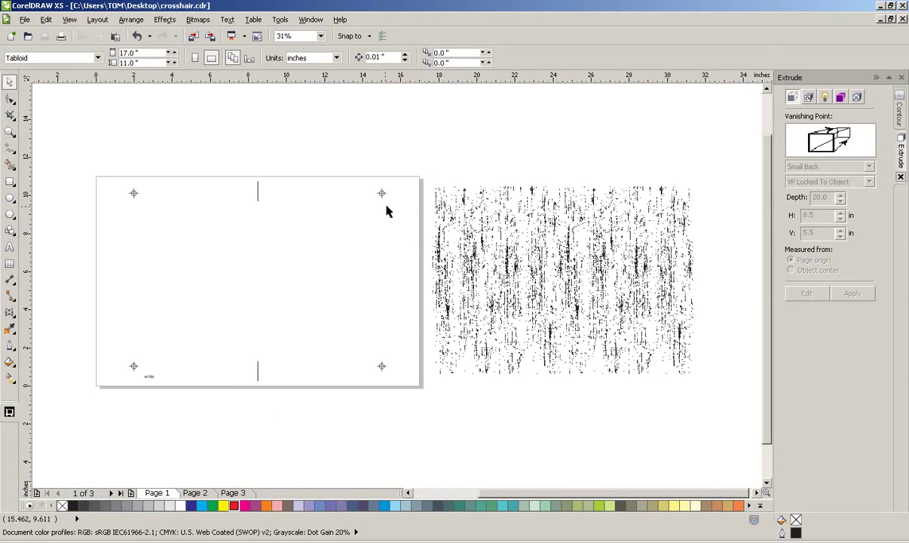
left_click_drag(409, 132, 172, 461)
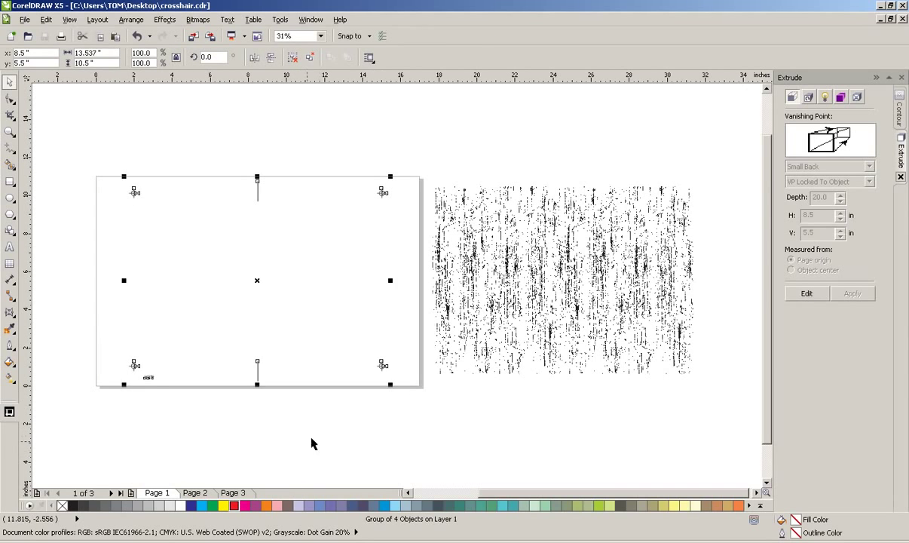
left_click(399, 441)
left_click(879, 19)
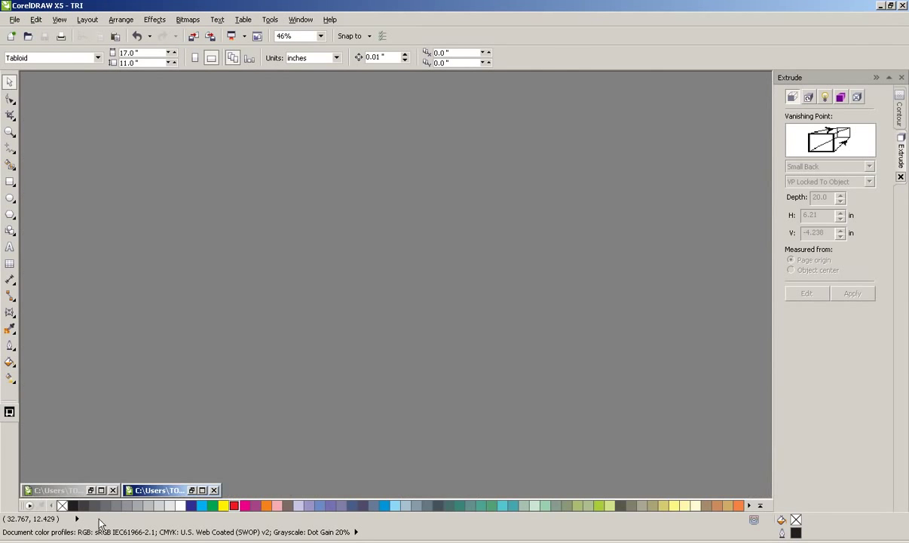
left_click(191, 490)
key("ctrl+v")
key("Escape")
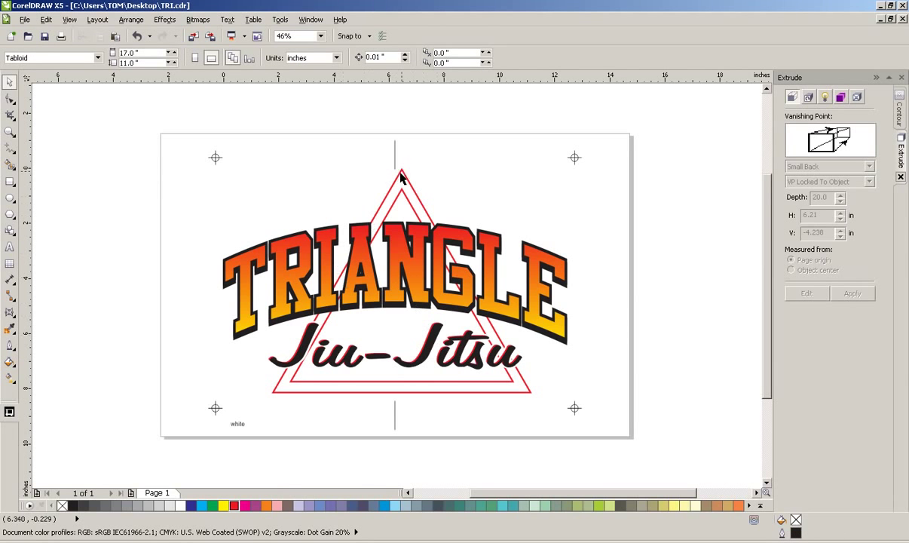
Step: Ungroup the logo into its six separate objects
left_click_drag(228, 154, 390, 224)
left_click(394, 148)
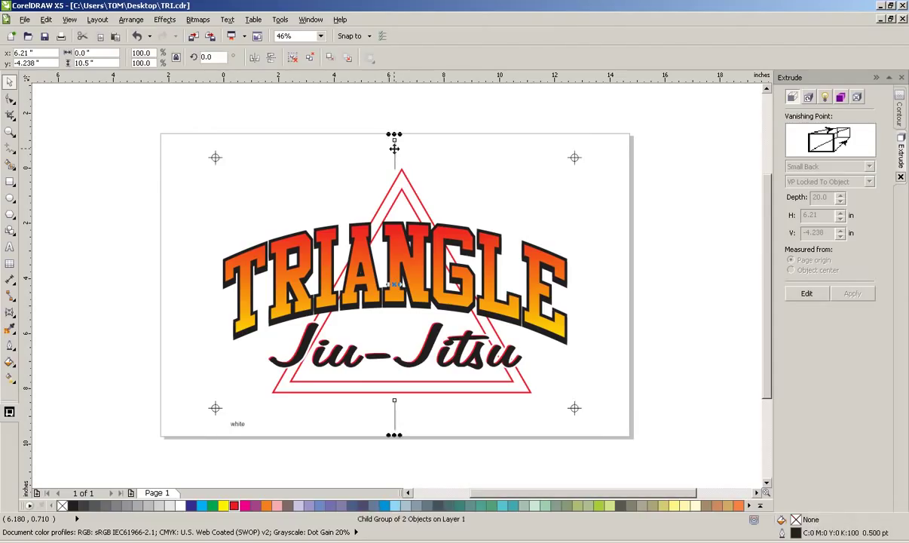
left_click(506, 147)
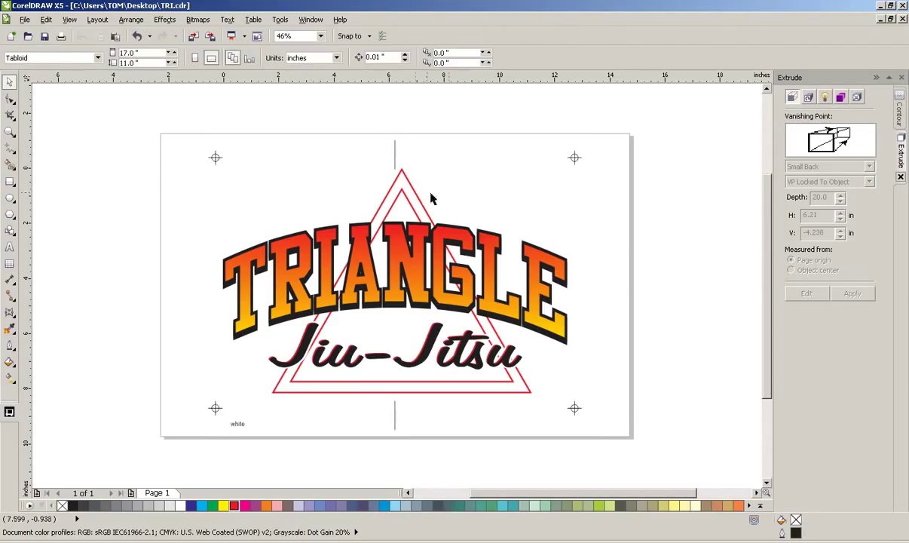
left_click(395, 181)
key("ctrl+u")
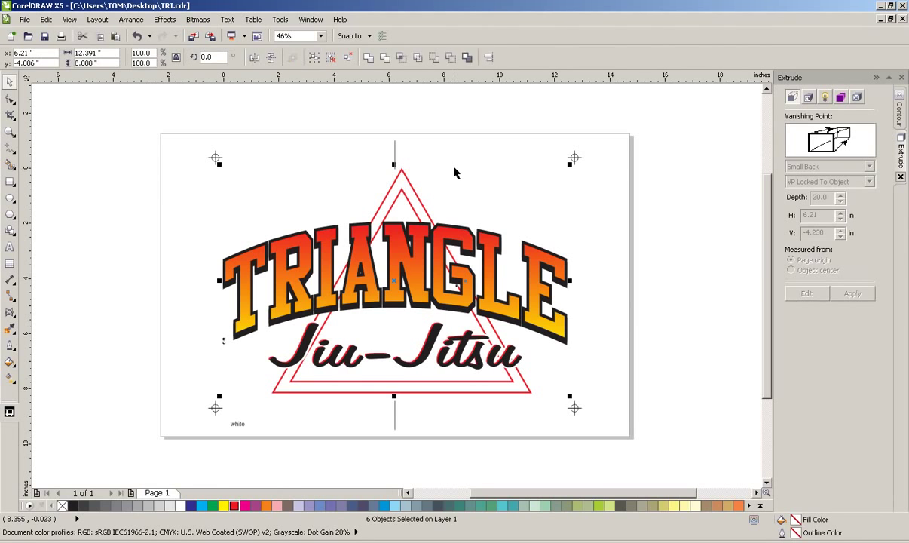
Step: Shrink both red triangles slightly around their centre and group them together
left_click(426, 153)
left_click(387, 186)
left_click(408, 183, "shift")
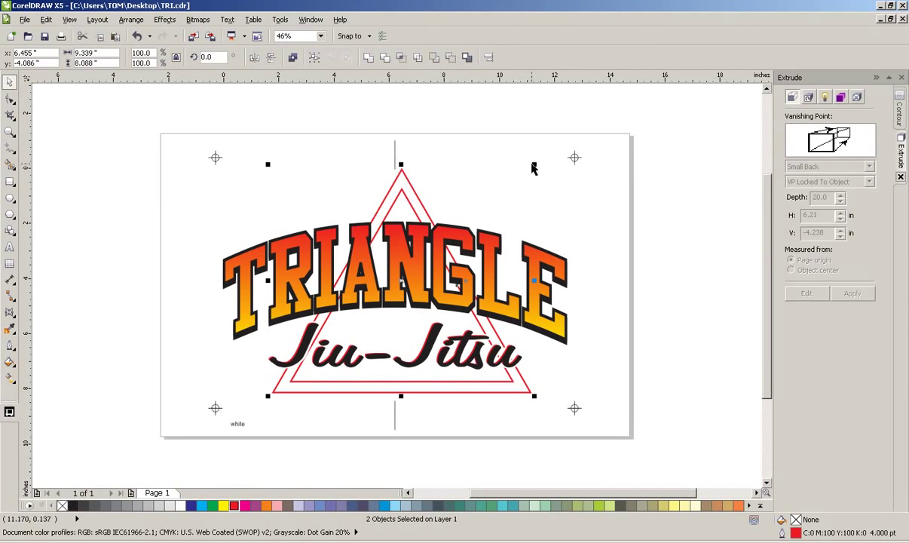
left_click_drag(534, 163, 524, 173)
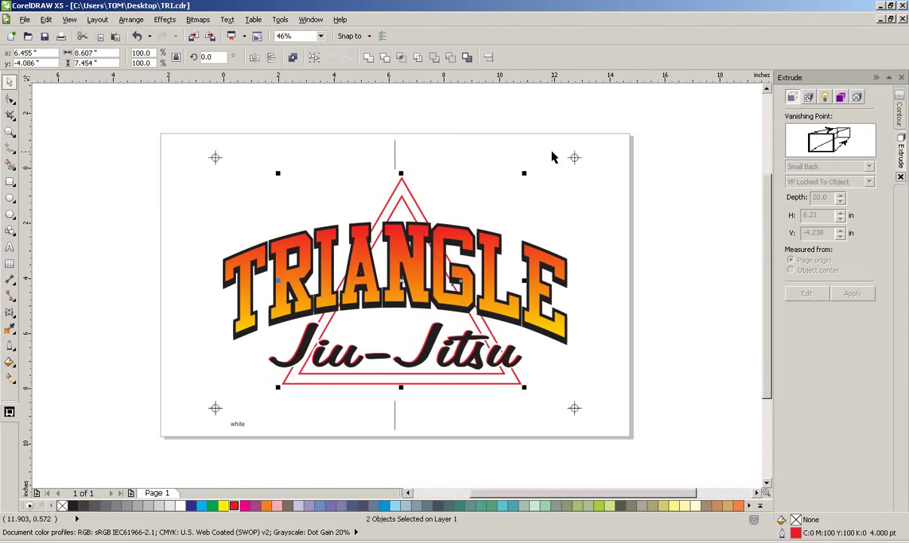
key("ctrl+g")
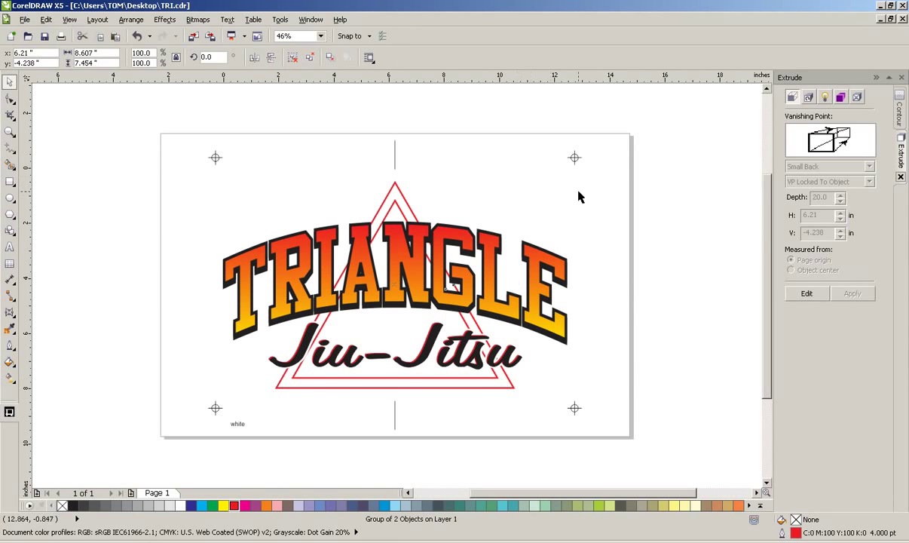
left_click(578, 196)
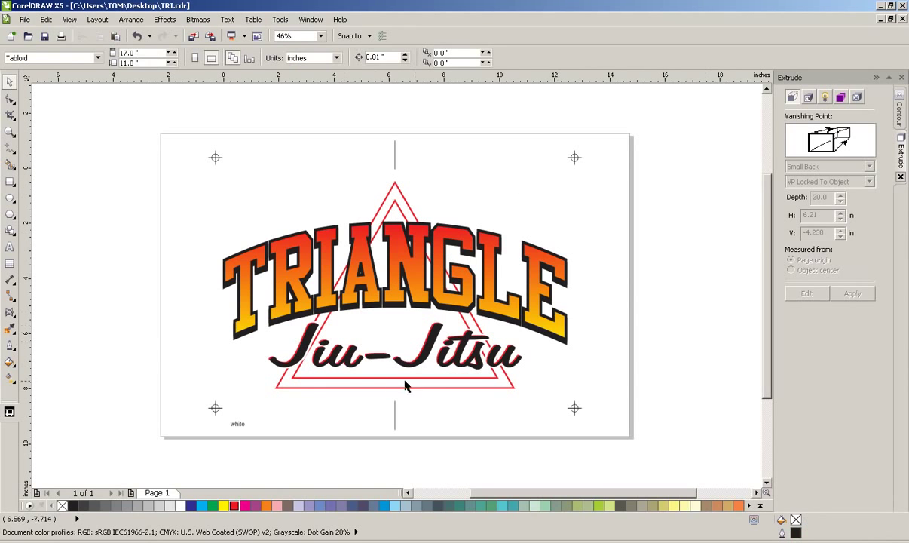
Step: Delete the Jiu-Jitsu text group, then undo to bring it back
left_click(307, 356)
left_click_drag(179, 295, 626, 375)
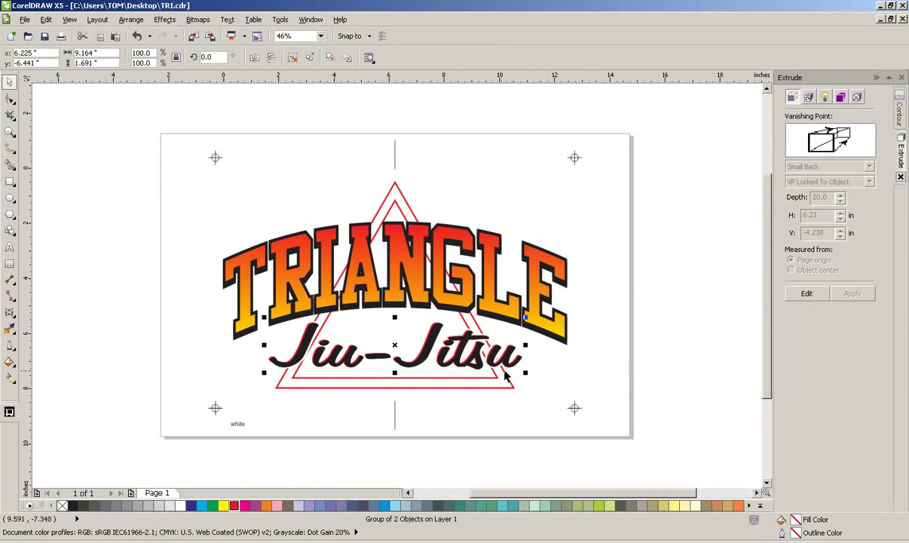
key("Delete")
key("ctrl+z")
key("ctrl+z")
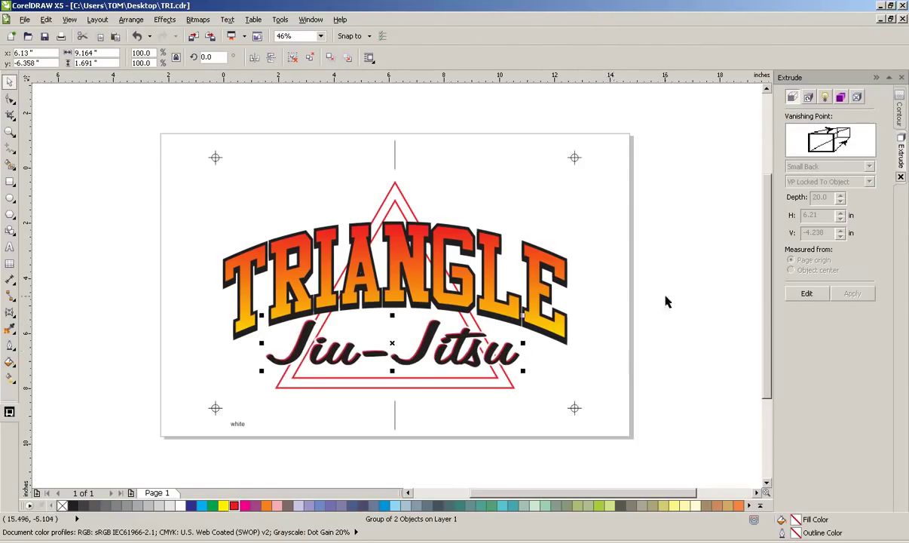
left_click(376, 429)
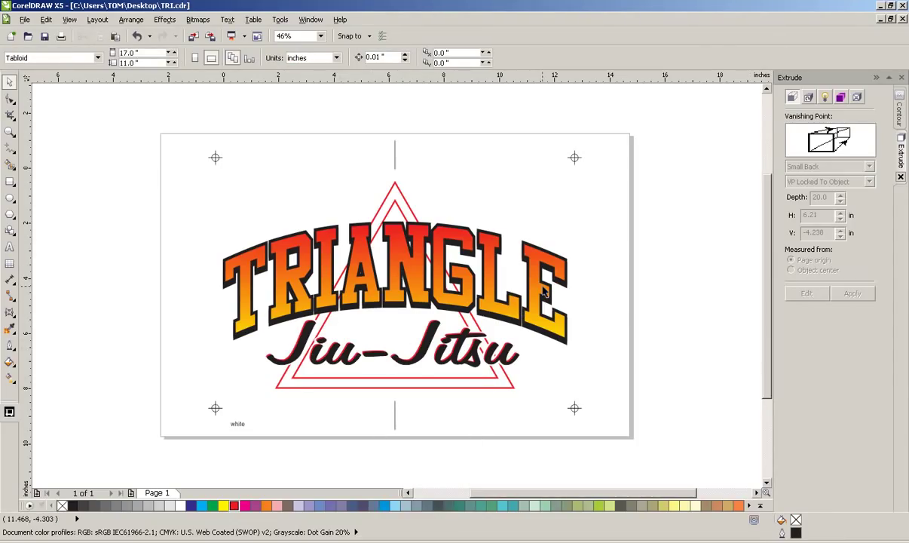
Step: Replace the small 'white' label text with 'blk yel red' using Edit Text
left_click(240, 423)
left_click(240, 425, "ctrl")
key("ctrl+shift+t")
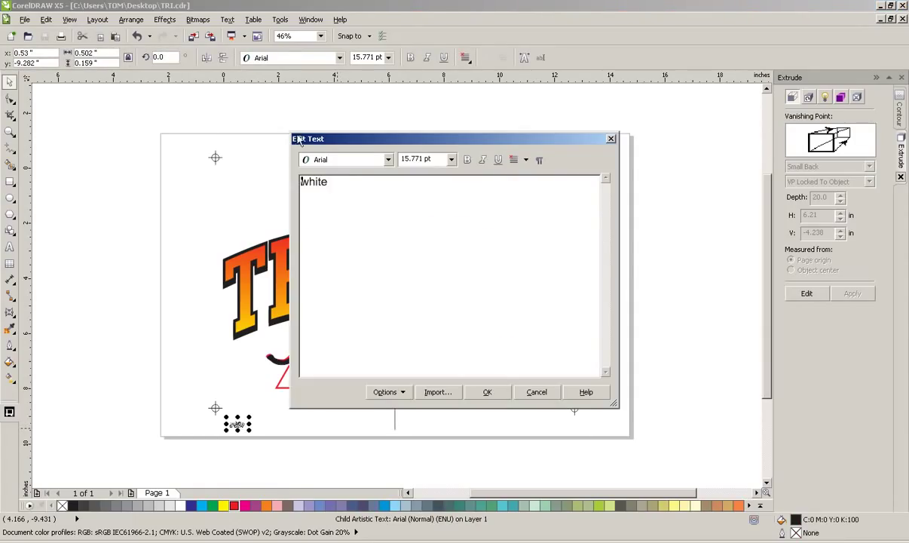
key("ctrl+a")
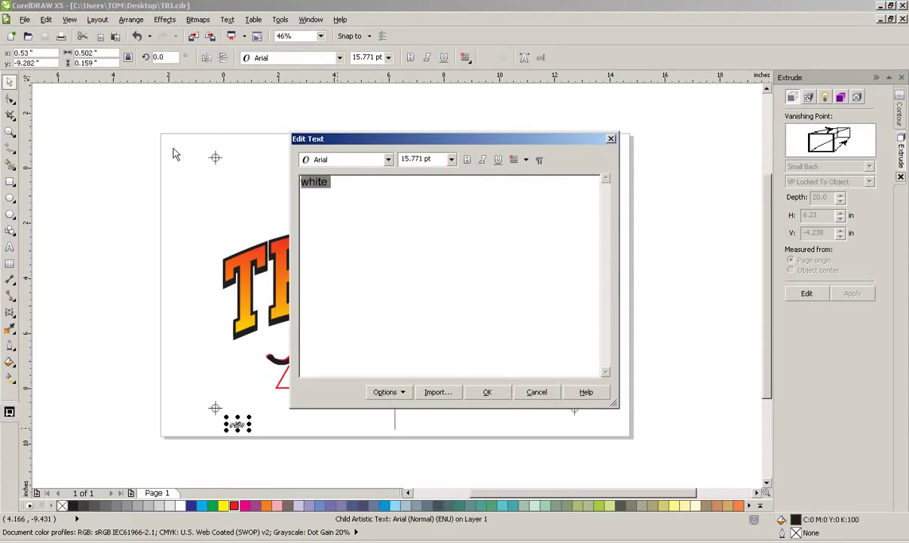
type("BLACK")
type(" yel red")
left_click(487, 392)
Step: Check the relabelled 'blk yel red' text and save TRI.cdr
left_click(256, 427)
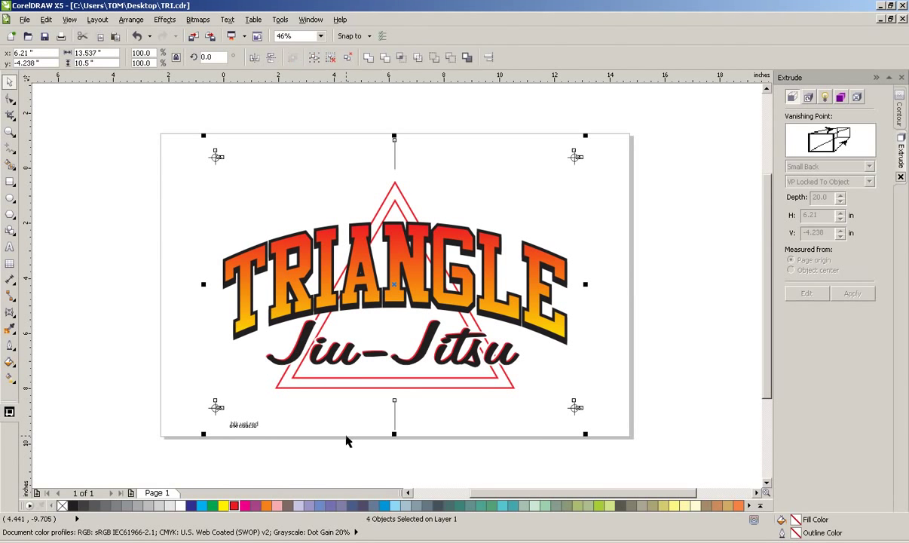
left_click(266, 464)
left_click(243, 426)
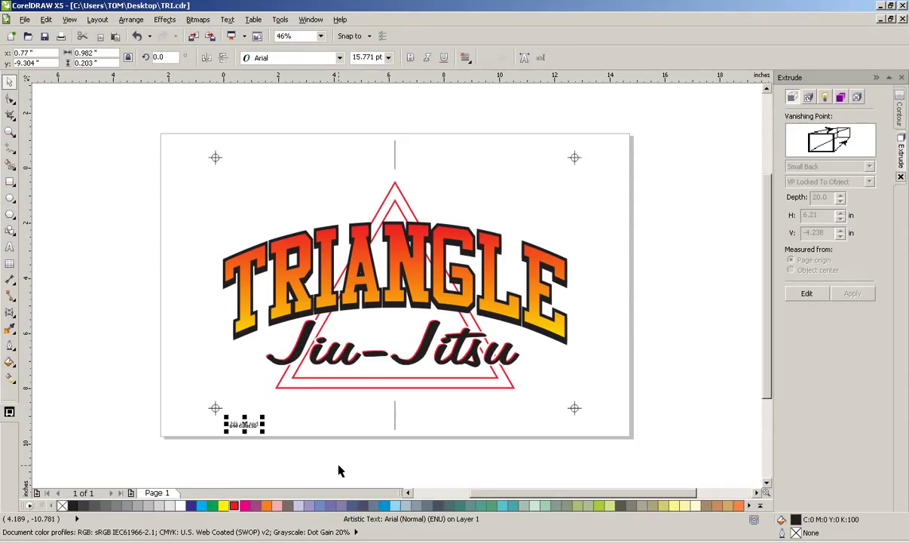
left_click(118, 357)
key("ctrl+s")
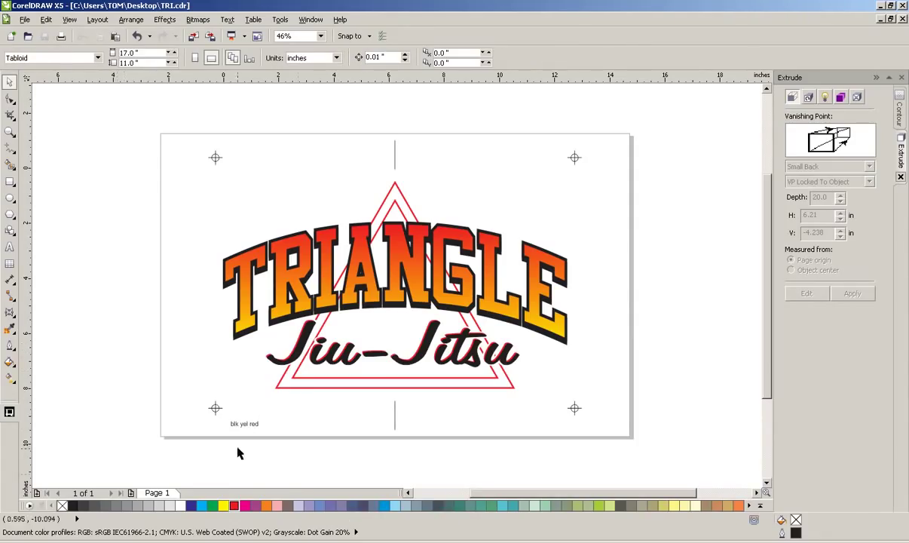
Step: Add three new pages and select the entire design on Page 1
left_click(131, 492)
left_click(131, 493)
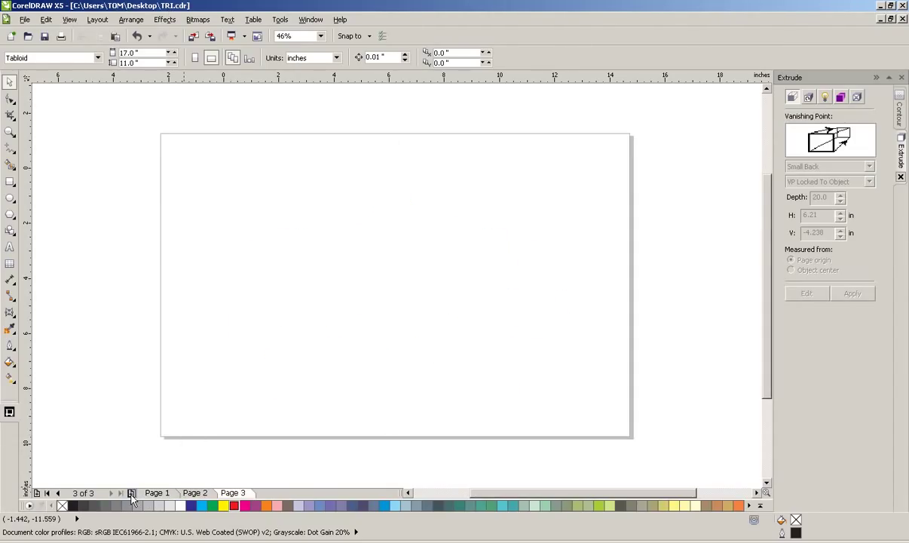
left_click(131, 493)
left_click(157, 492)
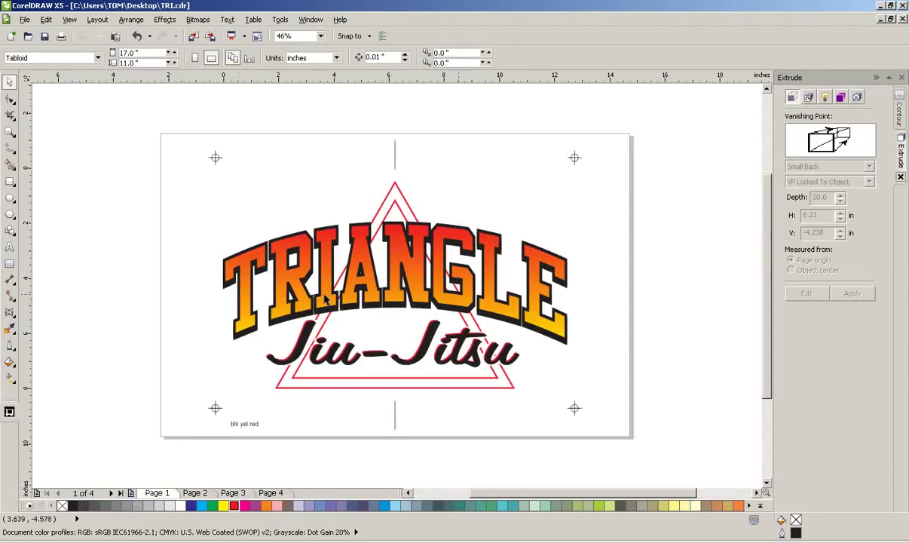
left_click_drag(140, 117, 646, 448)
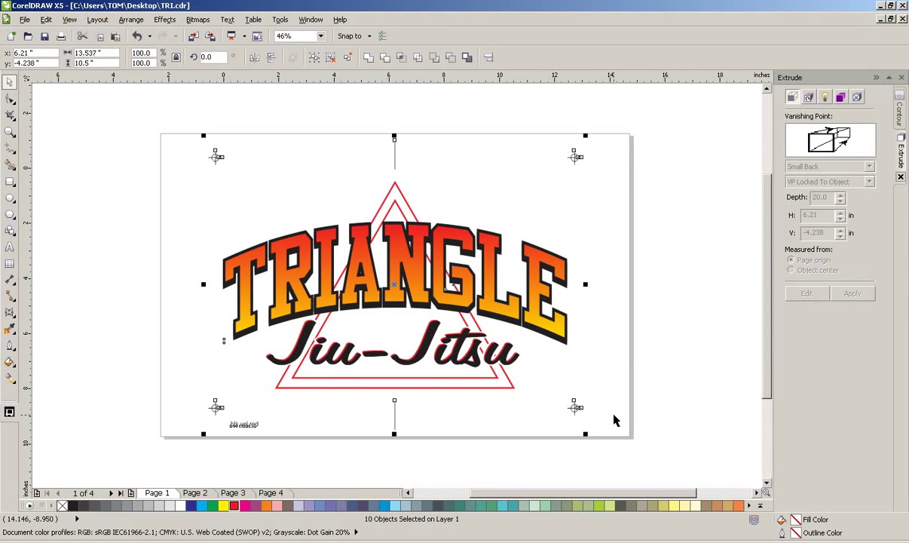
Step: Paste the design onto Pages 2, 3 and 4, then return to Page 2
left_click(194, 492)
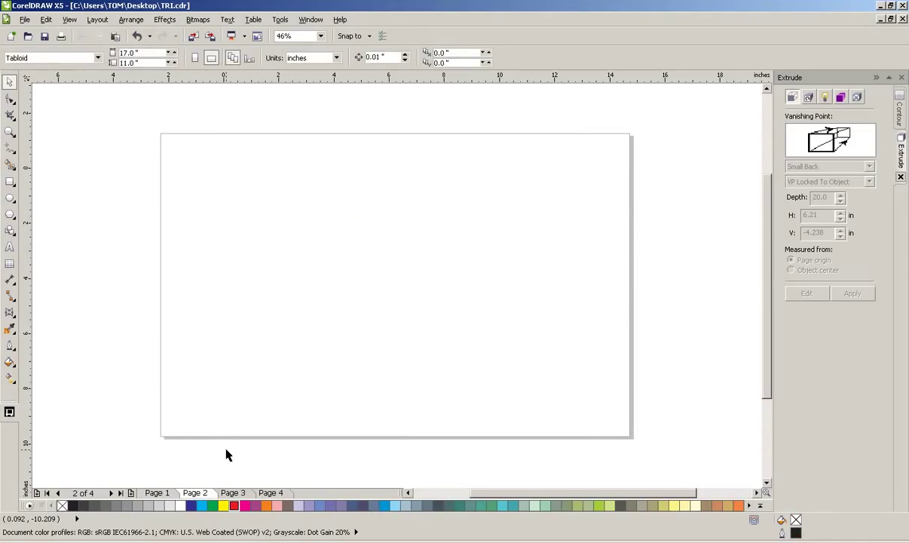
key("ctrl+v")
left_click(236, 491)
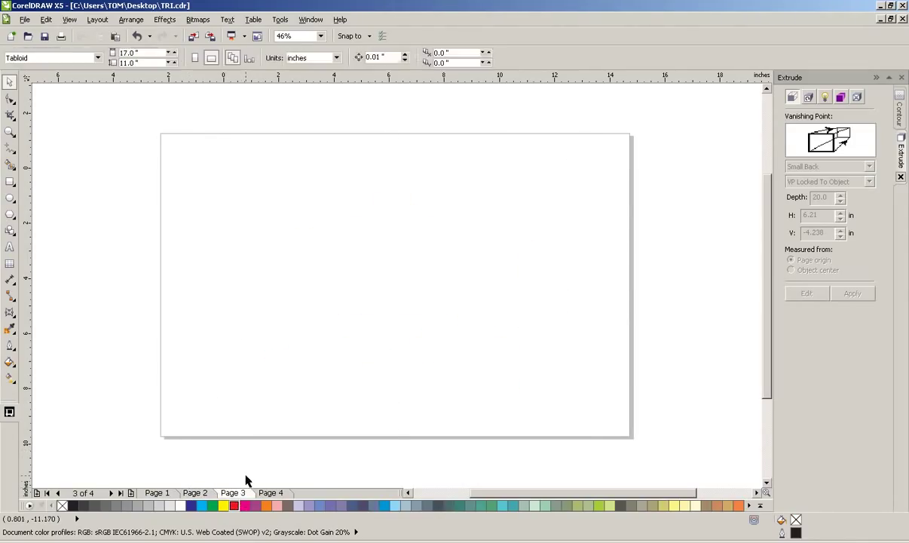
key("ctrl+v")
left_click(273, 493)
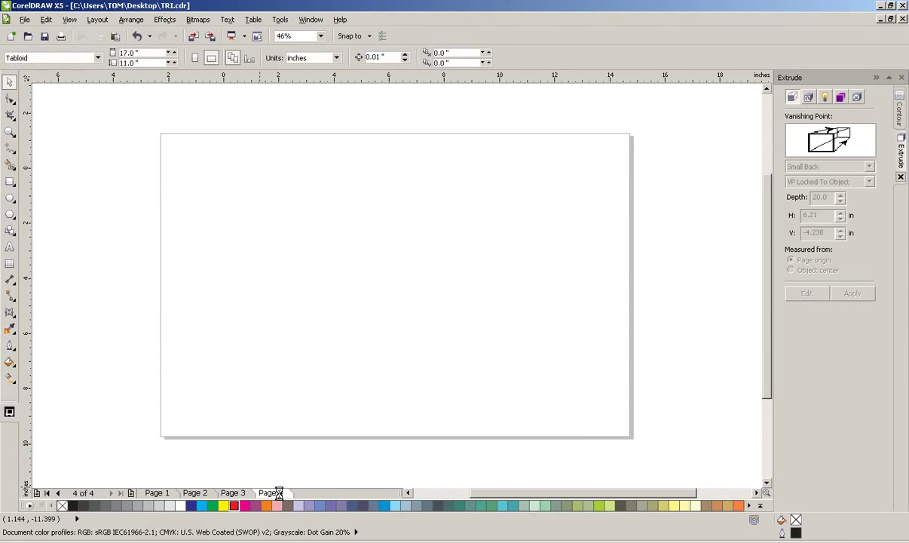
key("ctrl+v")
left_click(102, 401)
left_click(195, 492)
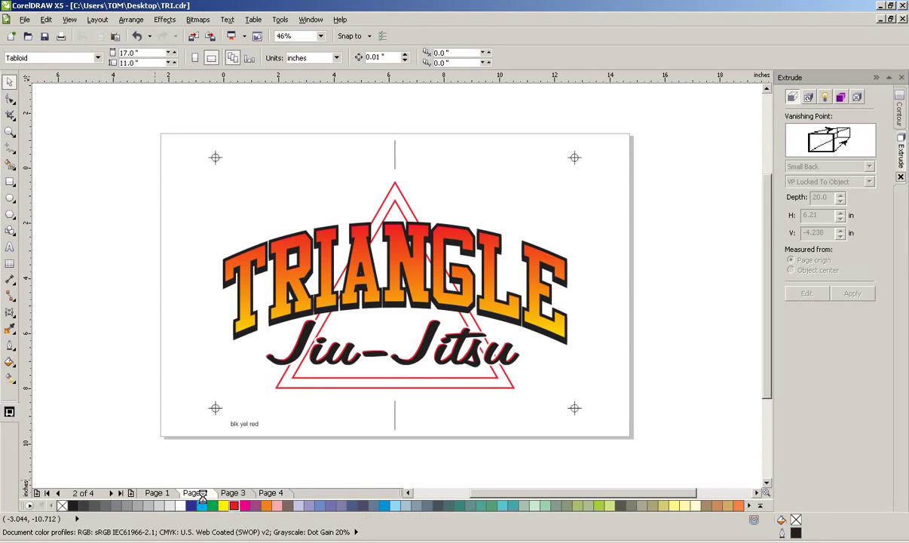
Step: Trim the Page 2 'blk yel red' label so it reads only 'yel'
left_click(244, 425)
left_click(272, 426)
left_click(255, 424)
left_click(178, 380)
Step: Select and deselect the TRIANGLE lettering, Jiu-Jitsu text and triangle outline
left_click(299, 294)
left_click(495, 426)
left_click(455, 360)
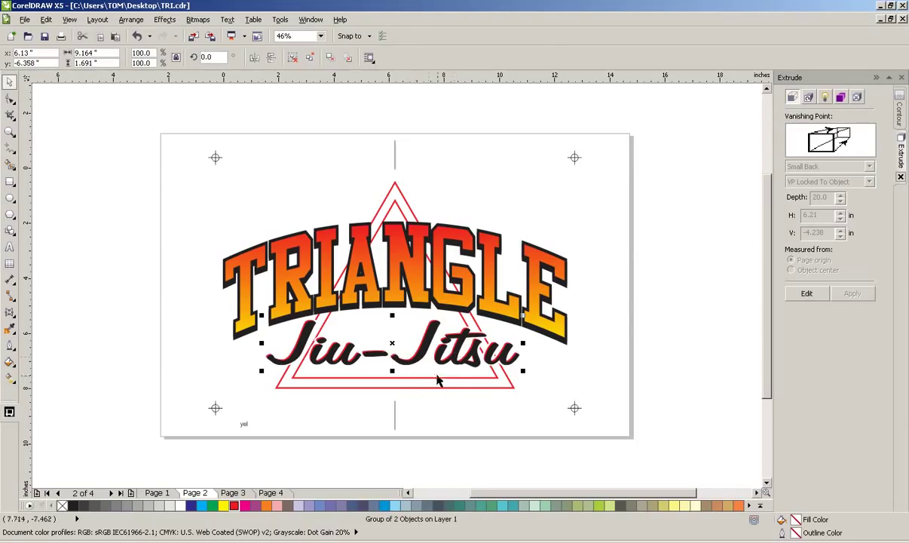
left_click(451, 384, "shift")
left_click(456, 389)
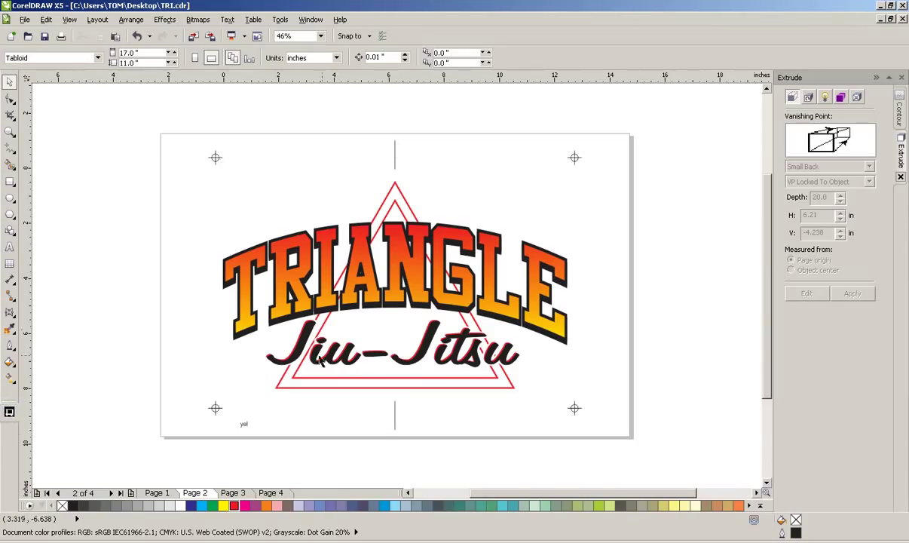
Step: Browse the Edit menu for Find and Replace, then select the red triangle and Jiu-Jitsu text
left_click(46, 20)
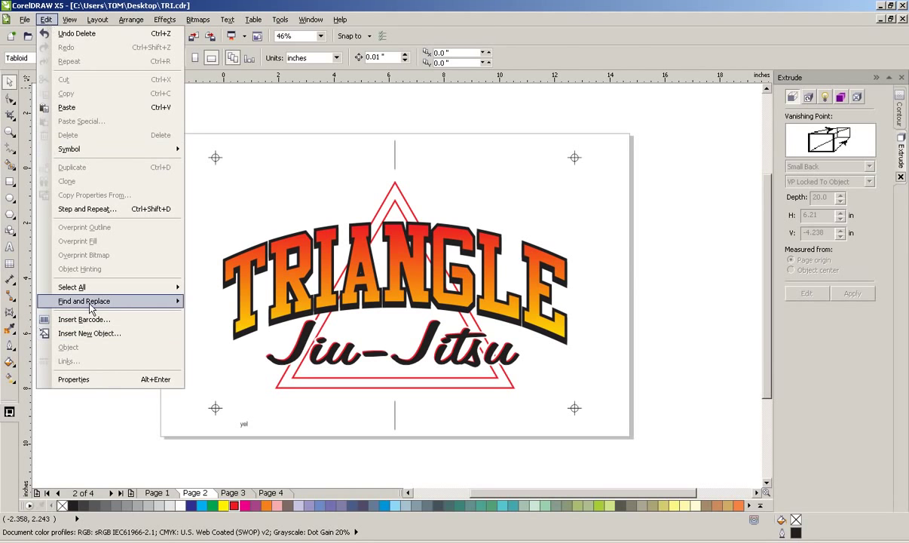
mouse_move(89, 307)
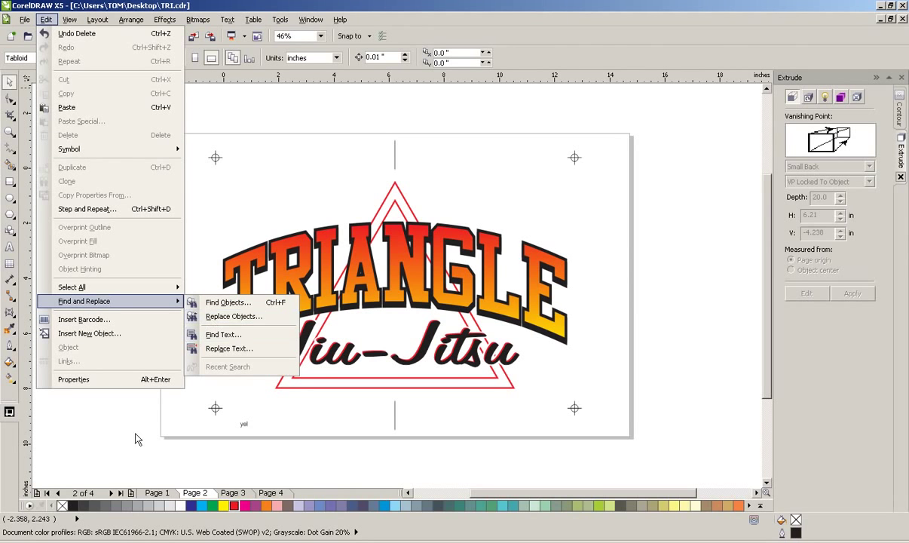
left_click(119, 415)
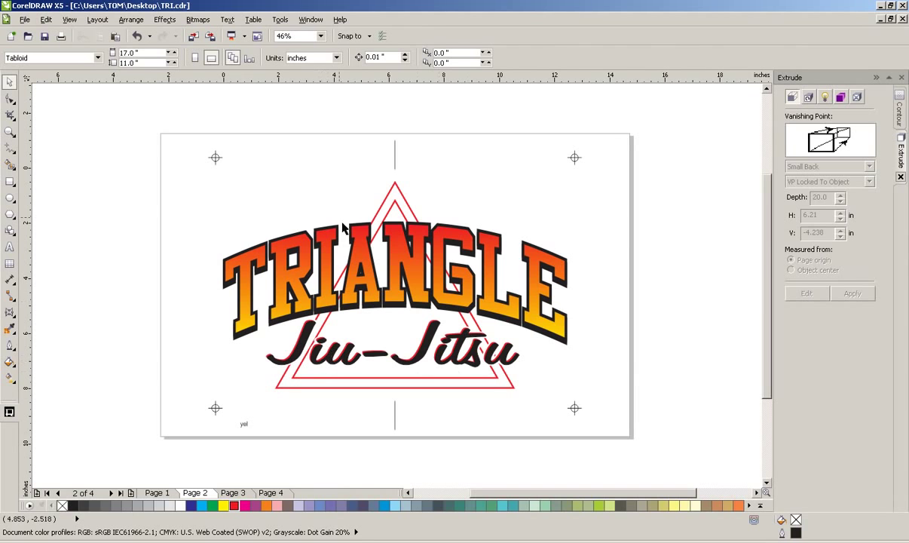
left_click_drag(247, 156, 535, 411)
Step: Give the triangle and Jiu-Jitsu text a white fill and white outline
left_click(181, 505)
right_click(180, 505)
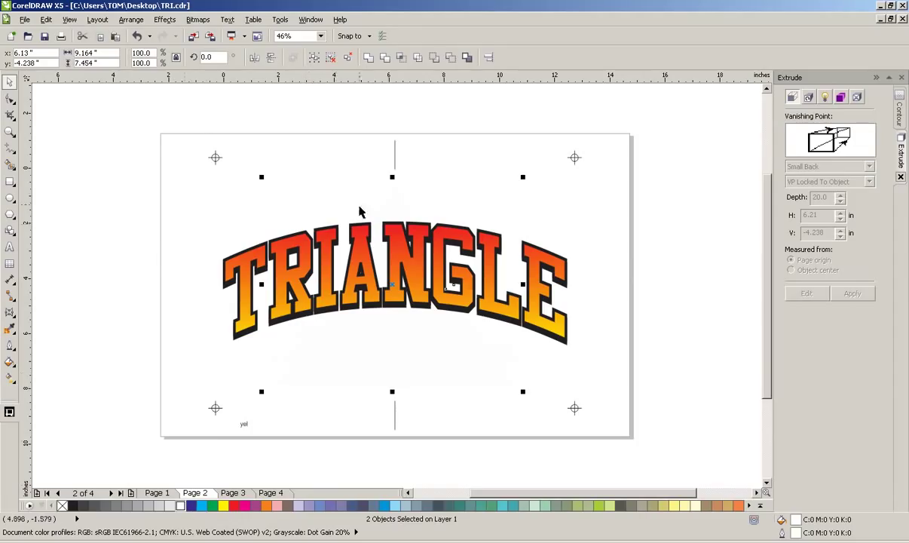
left_click(158, 267)
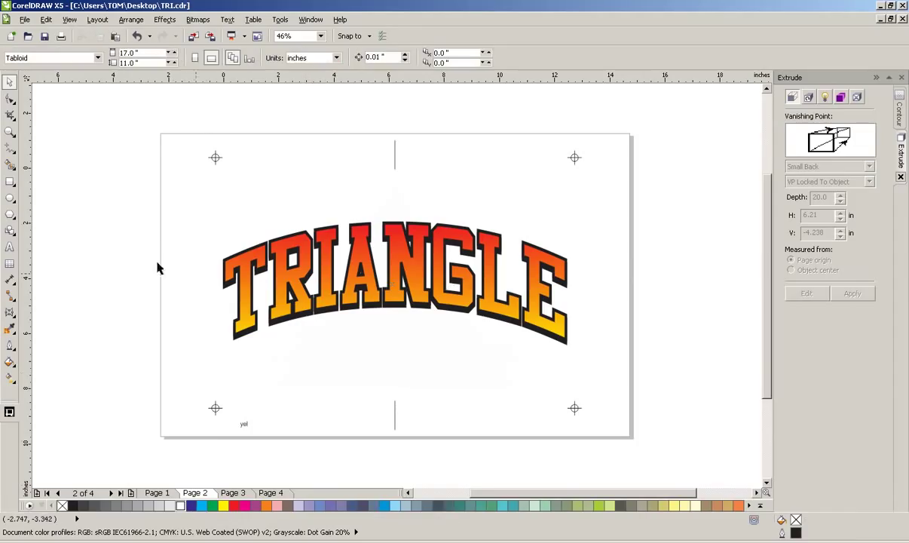
Step: Remove the TRIANGLE lettering's outline and fill it solid black
left_click(275, 326)
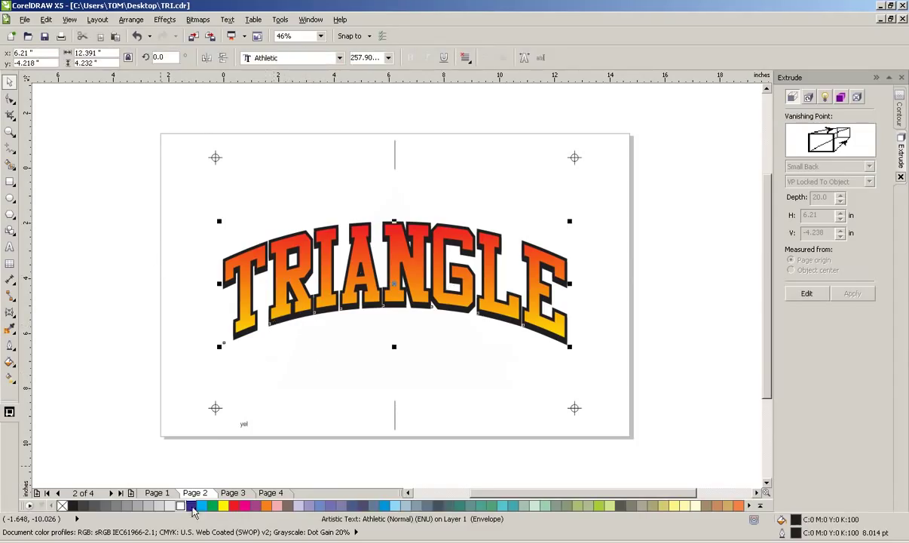
key("Tab")
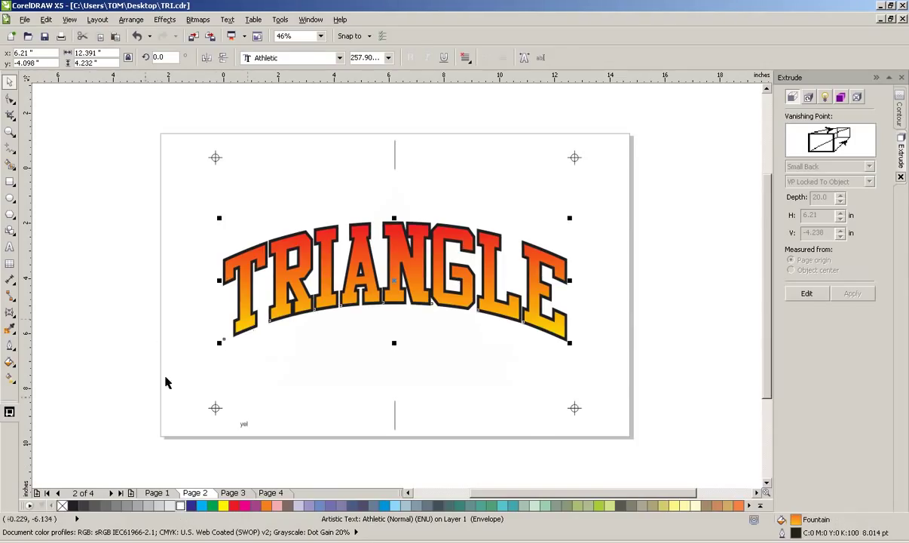
right_click(179, 505)
left_click(141, 305)
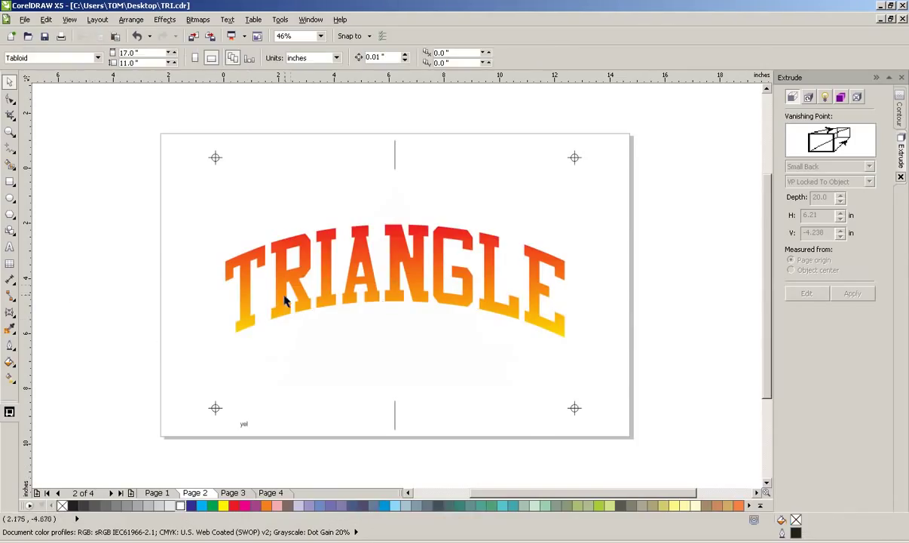
left_click(277, 265)
left_click(10, 362)
left_click(45, 374)
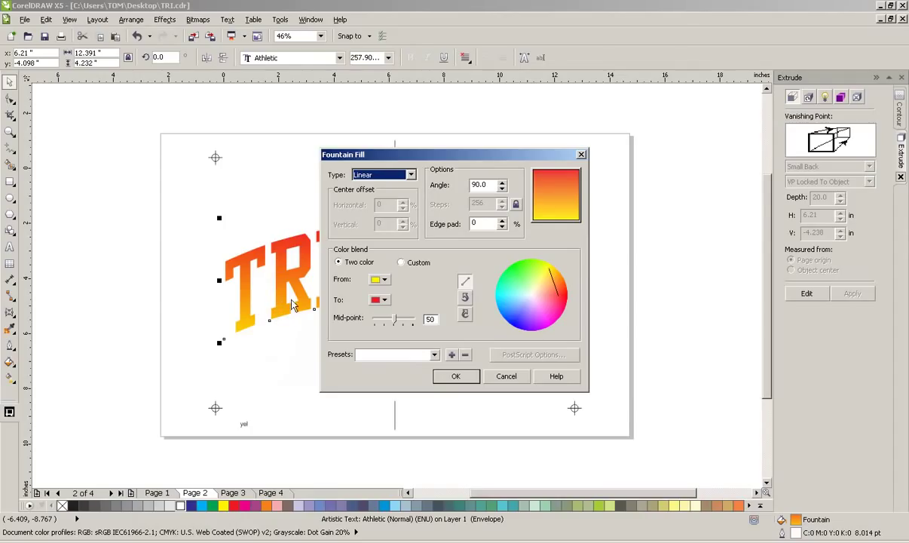
left_click(506, 377)
left_click(73, 505)
left_click(402, 357)
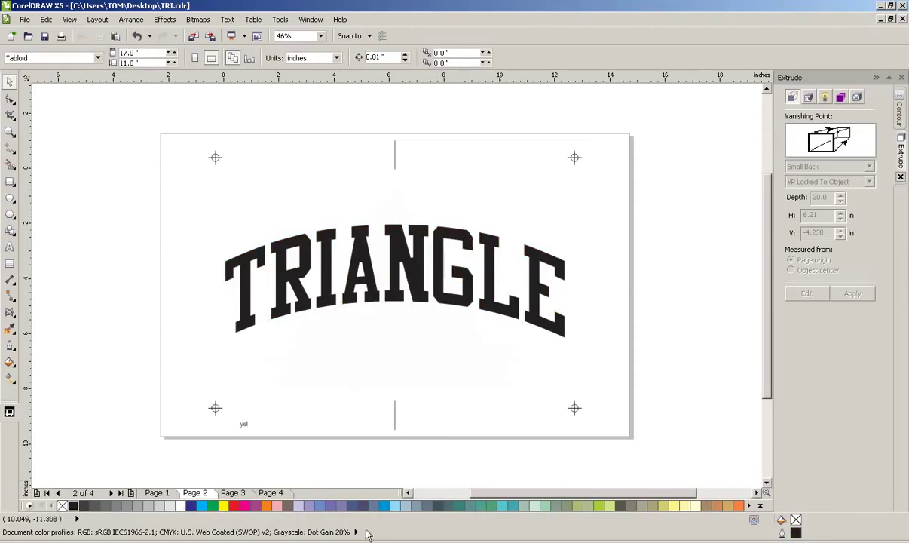
Step: Go to Page 3 and select its small 'blk yel red' label
left_click(234, 491)
left_click(238, 430)
left_click(238, 436)
Step: Delete 'blk' and 'yel' from the Page 3 label so it reads 'red'
left_click(243, 428)
left_click_drag(249, 438, 212, 411)
key("Delete")
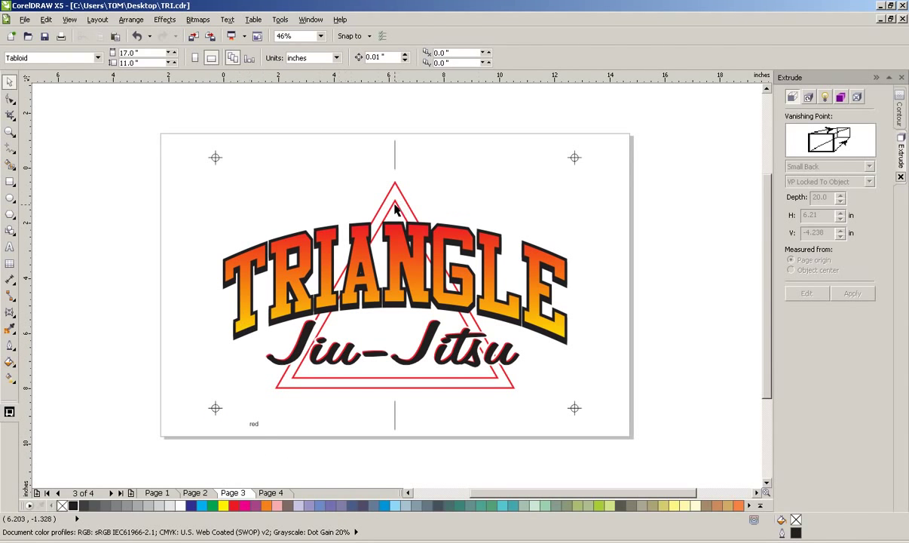
Step: Remove the thick black outline from the gradient-filled TRIANGLE lettering
left_click(322, 315)
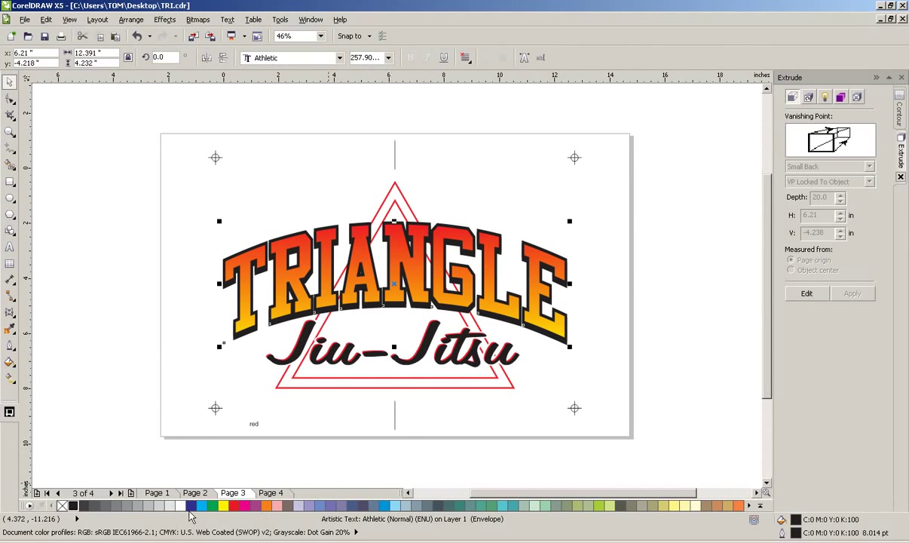
left_click(262, 306)
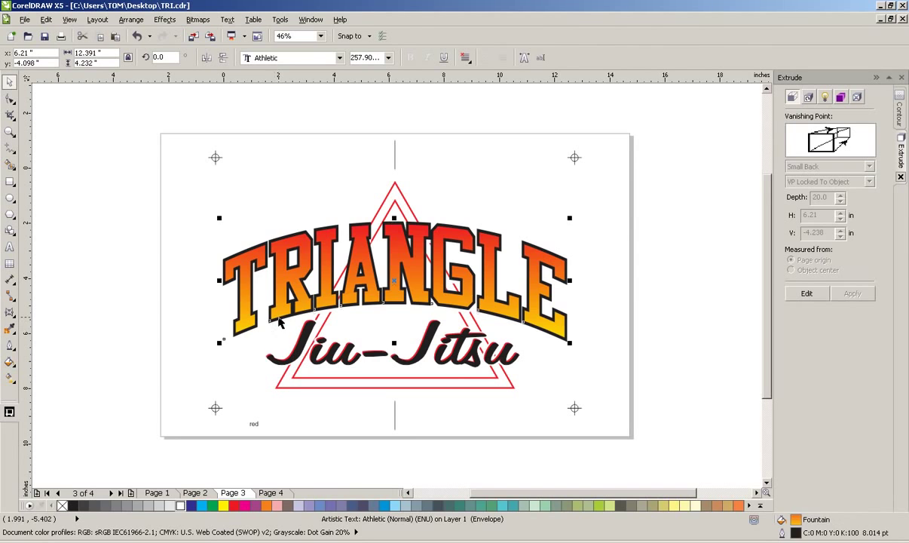
right_click(181, 505)
Step: Try a white fill and white outline on the Jiu-Jitsu text, undoing both attempts
left_click(291, 330)
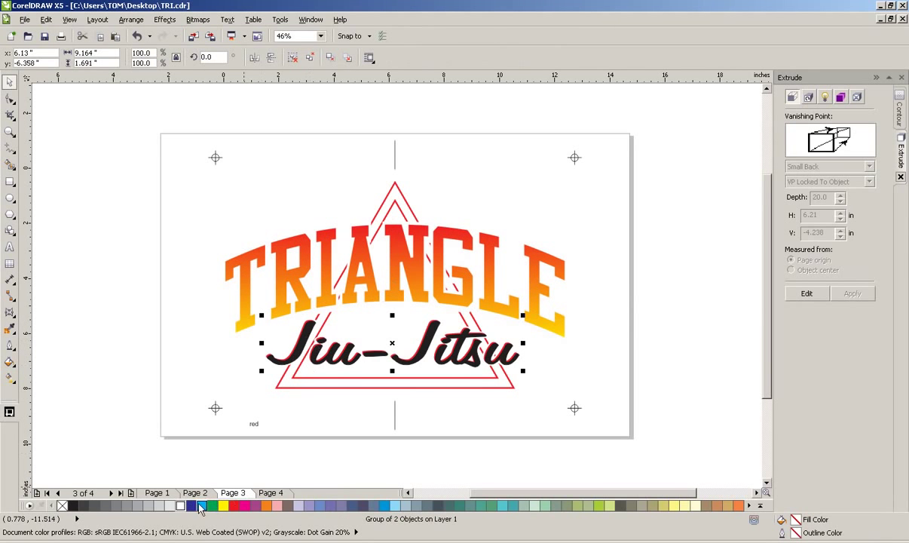
left_click(181, 505)
left_click(172, 394)
left_click(304, 352)
left_click(299, 351, "ctrl")
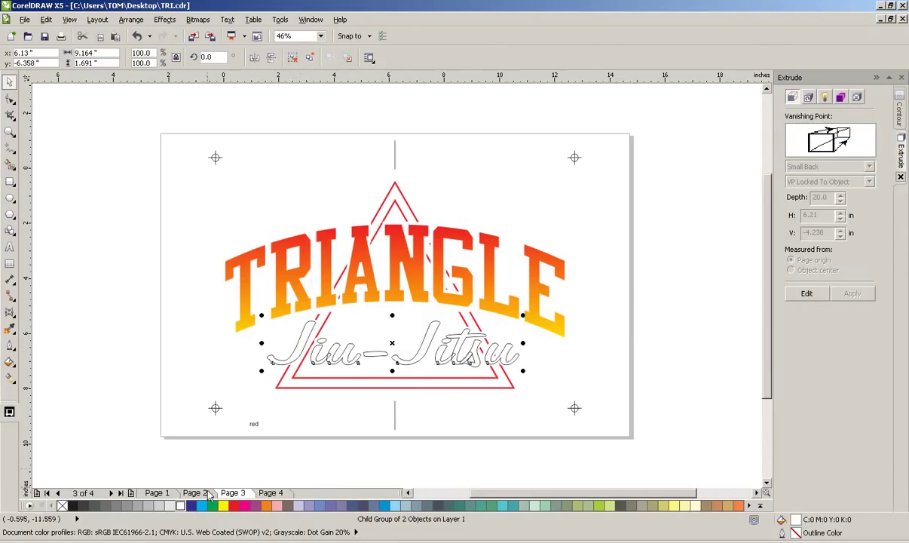
key("ctrl+z")
left_click(167, 419)
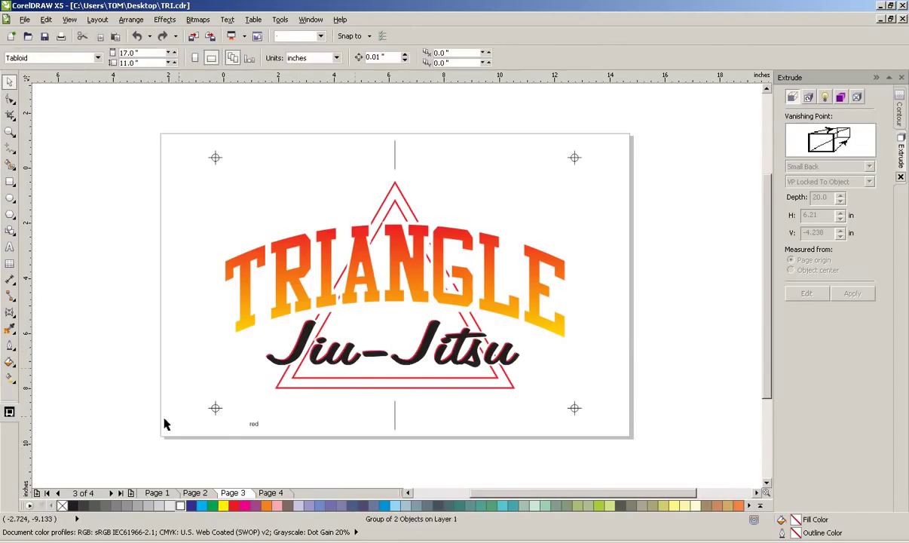
left_click(301, 344, "ctrl")
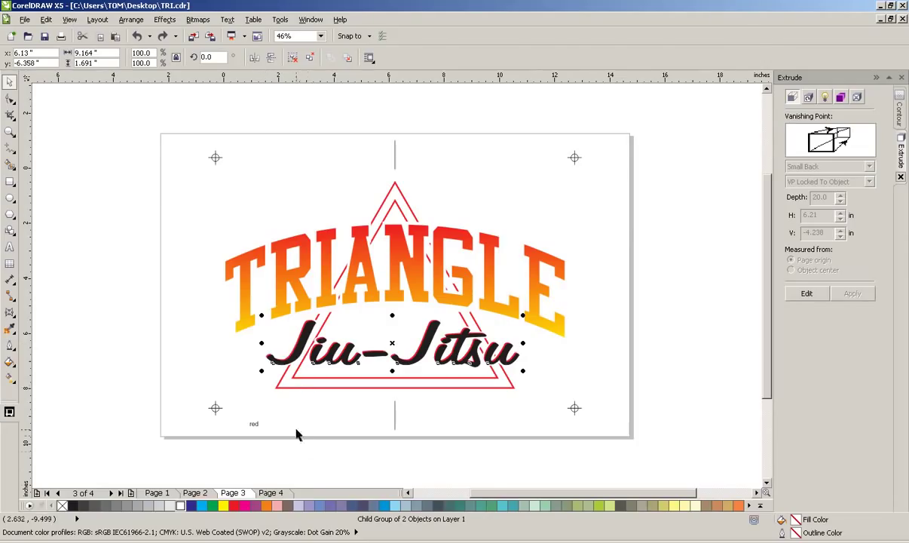
left_click(183, 505)
right_click(183, 505)
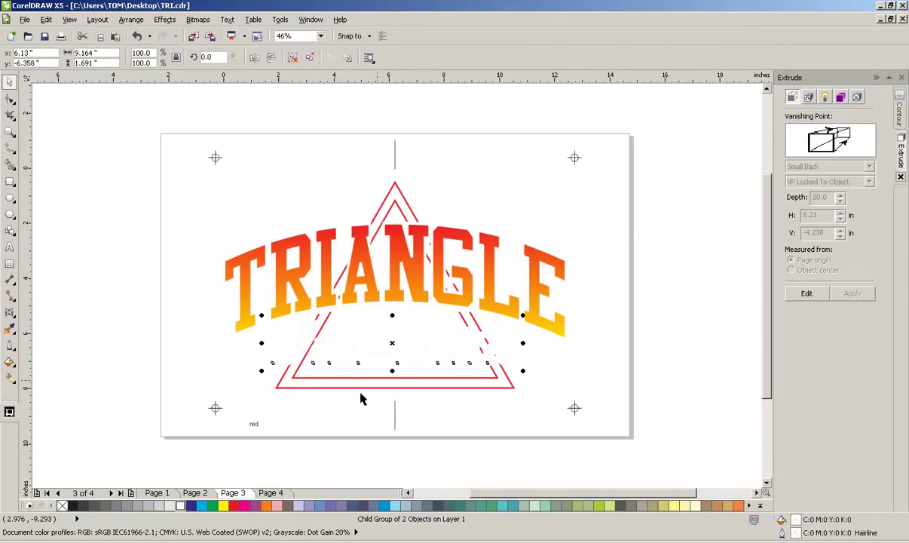
key("ctrl+z")
key("ctrl+z")
left_click(303, 419)
Step: Reselect the Jiu-Jitsu group, cancel an Import dialog, and ungroup it with Ctrl+U
left_click(300, 350)
key("ctrl+i")
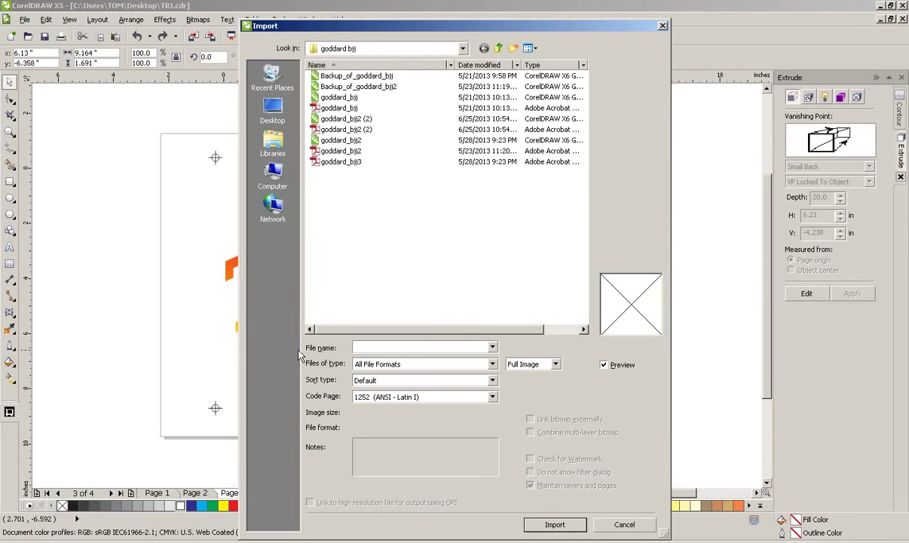
left_click(625, 524)
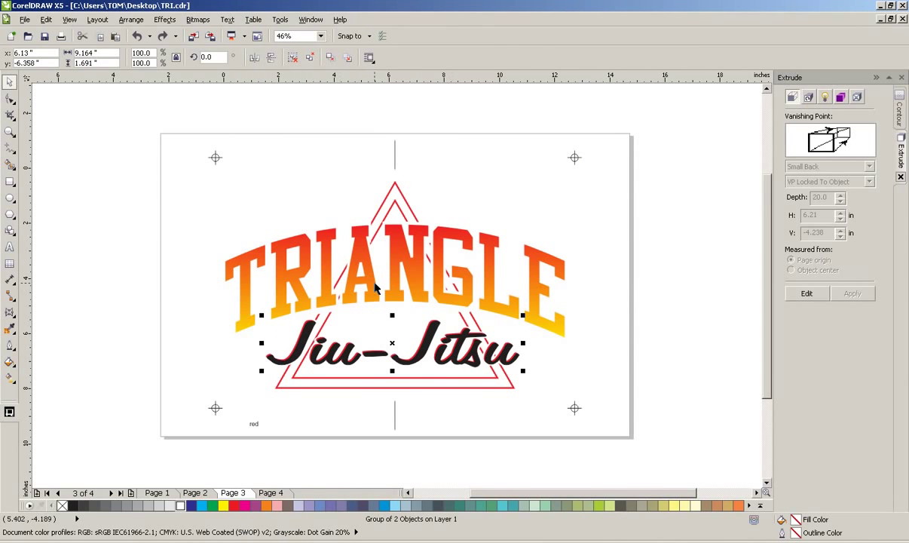
key("ctrl+u")
Step: Fill the Jiu-Jitsu script face with white
left_click(220, 344)
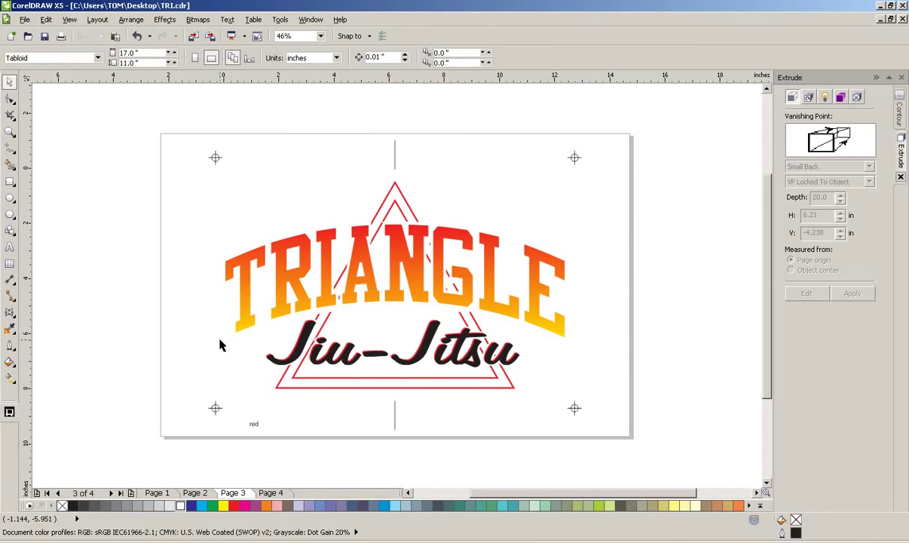
left_click(301, 351)
left_click(180, 505)
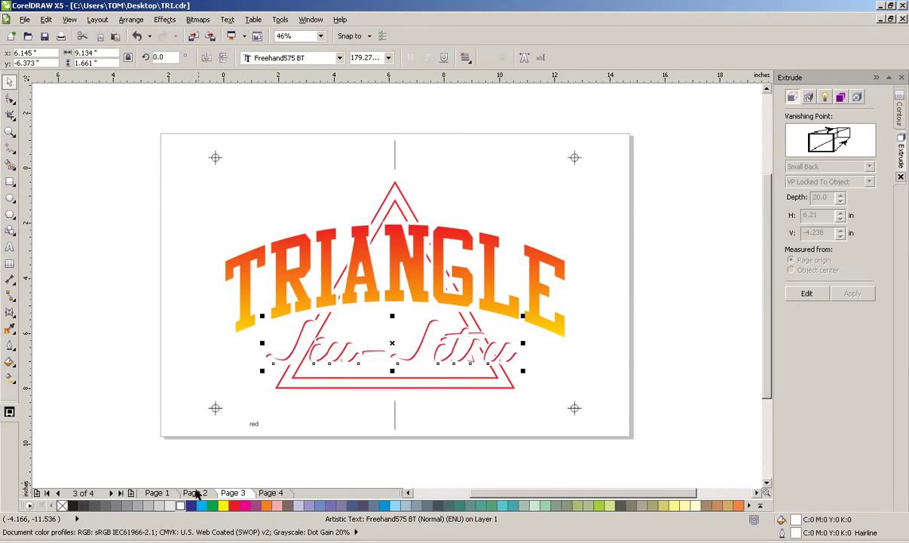
left_click(424, 392)
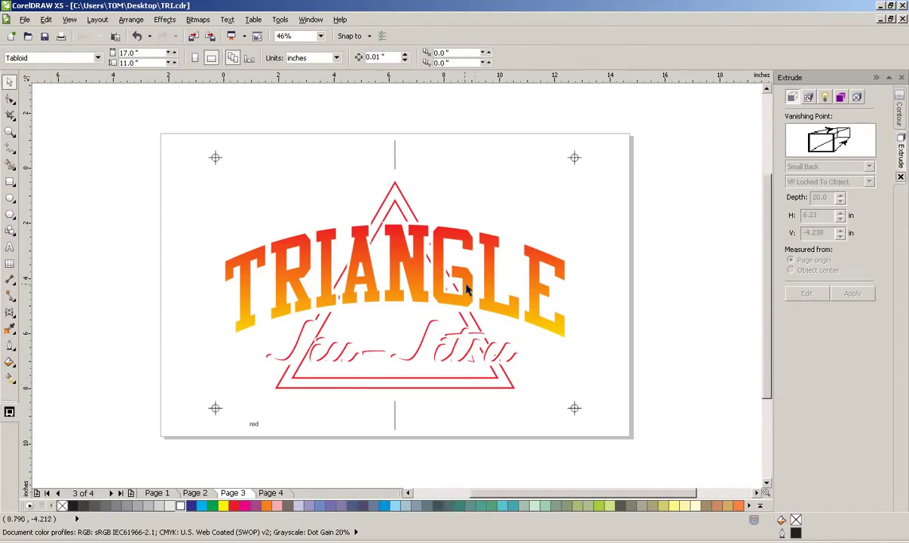
Step: Make the triangle group's outline black
left_click(503, 388)
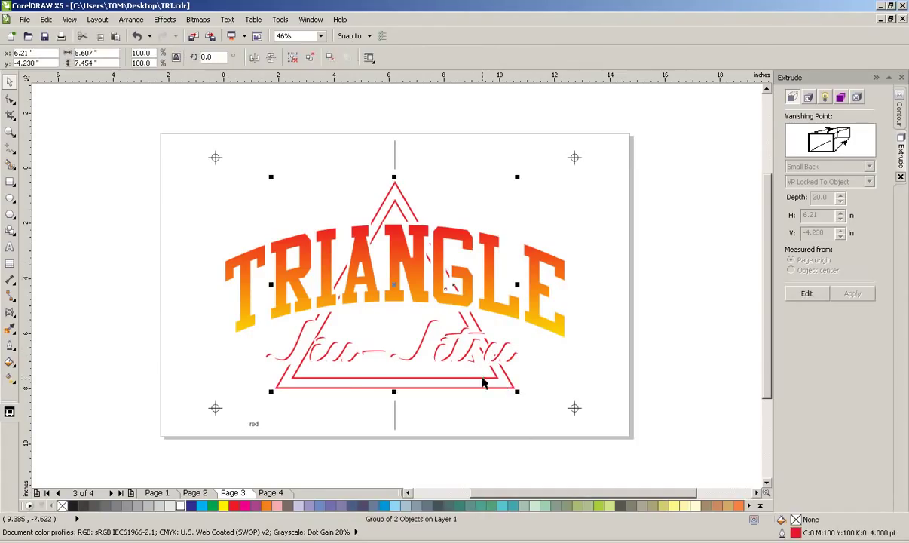
left_click(380, 451)
left_click(399, 389)
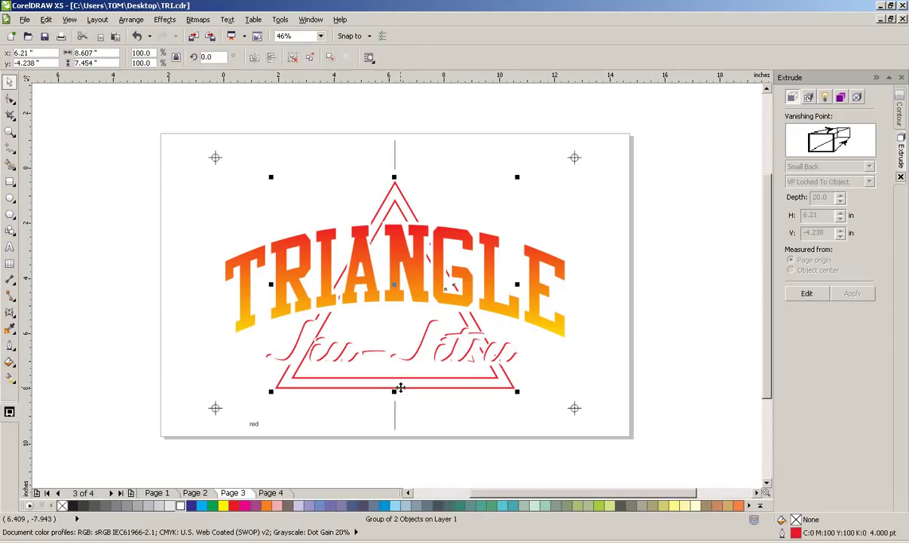
right_click(72, 505)
left_click(156, 397)
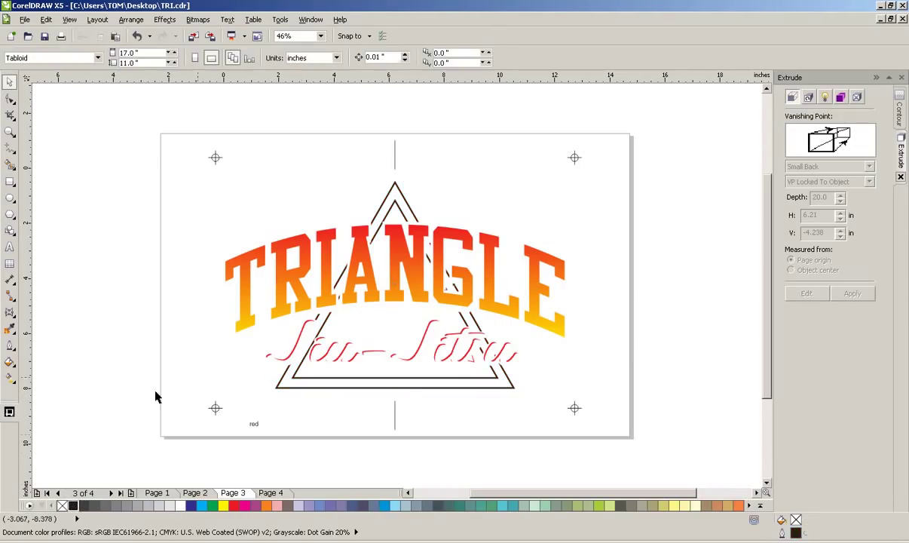
Step: Zoom in and give the red script shadow a black fill and black hairline outline
left_click(304, 327)
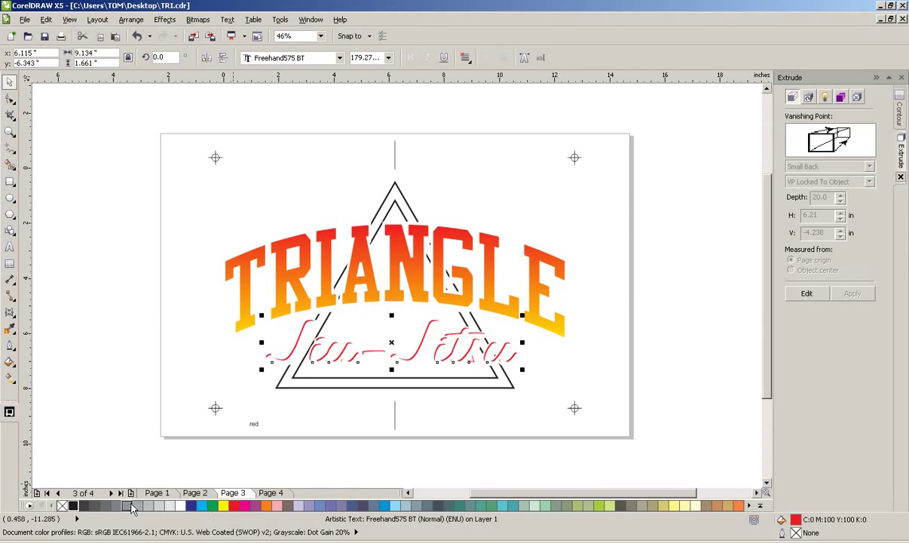
left_click(88, 443)
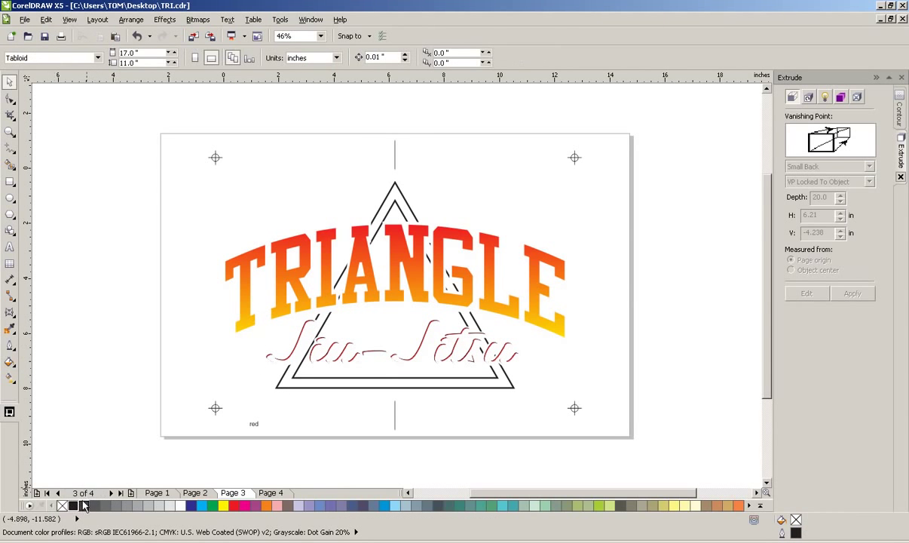
left_click(10, 131)
left_click_drag(260, 305, 379, 392)
left_click(10, 80)
left_click(277, 213)
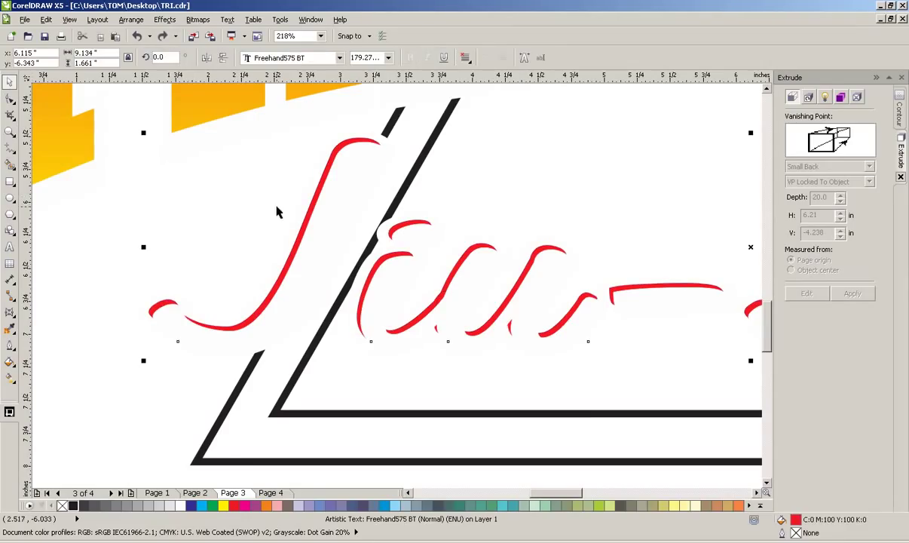
left_click(73, 506)
right_click(73, 506)
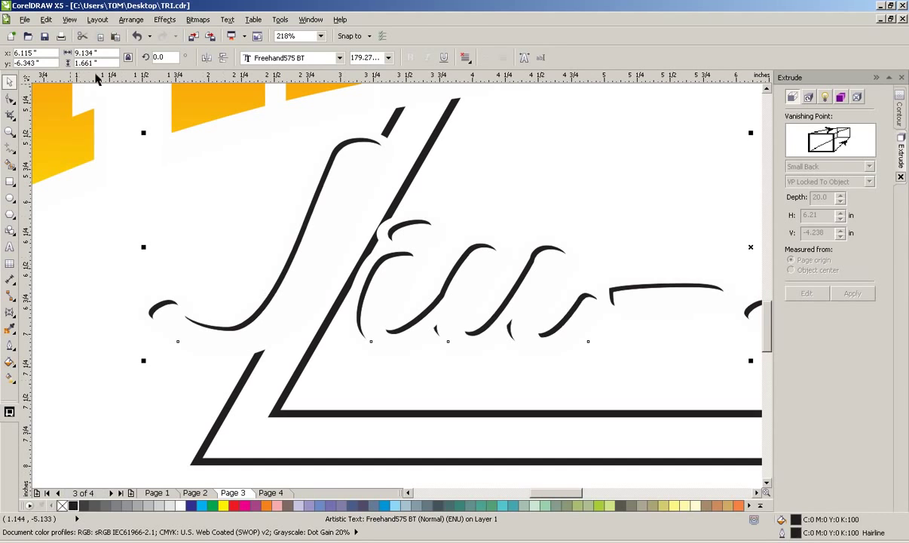
left_click(10, 132)
Step: Give TRIANGLE a white-to-black fountain fill, then convert it to curves with Ctrl+Q
key("shift+F4")
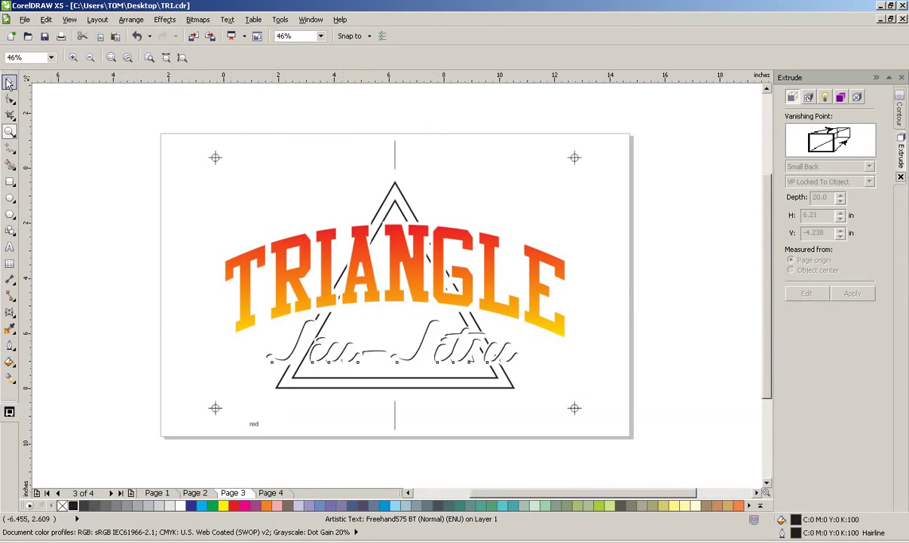
left_click(11, 83)
left_click(251, 291)
left_click(9, 360)
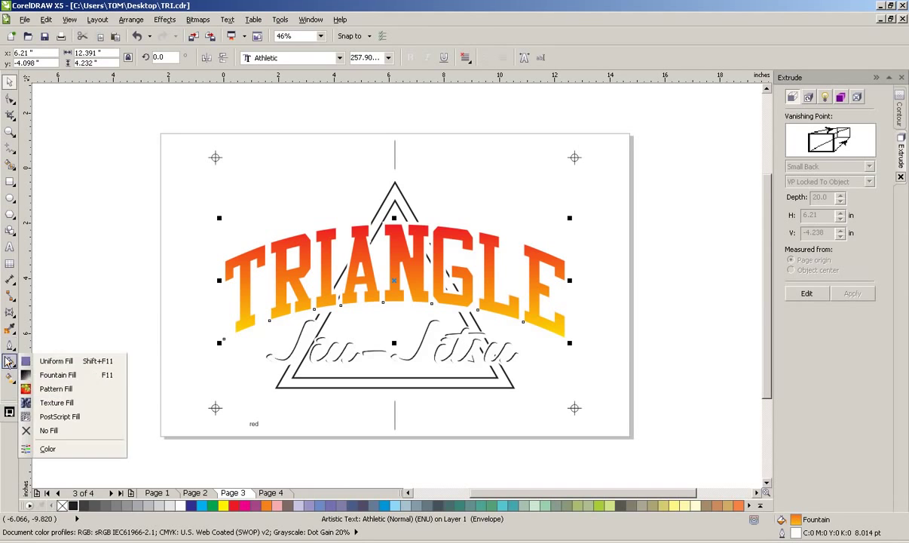
left_click(45, 374)
left_click(385, 300)
left_click(376, 311)
left_click(379, 279)
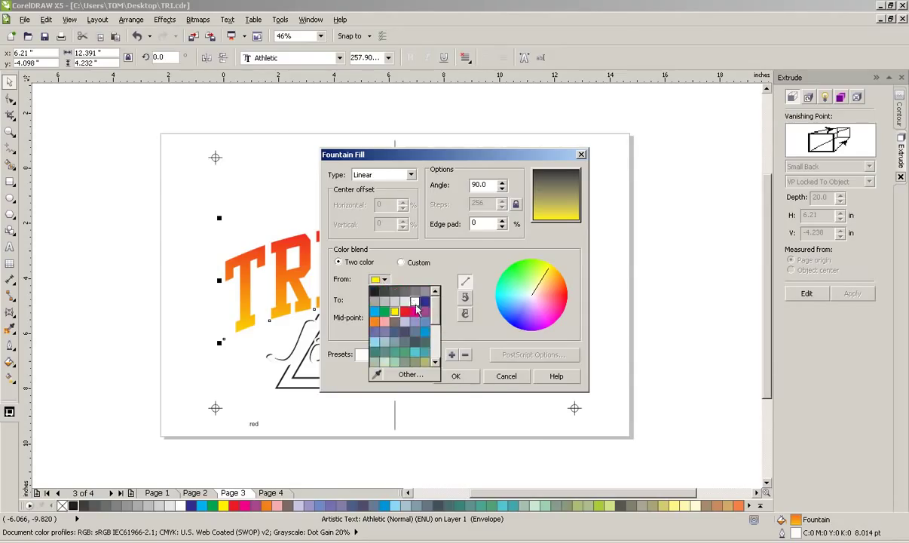
left_click(415, 301)
left_click(455, 375)
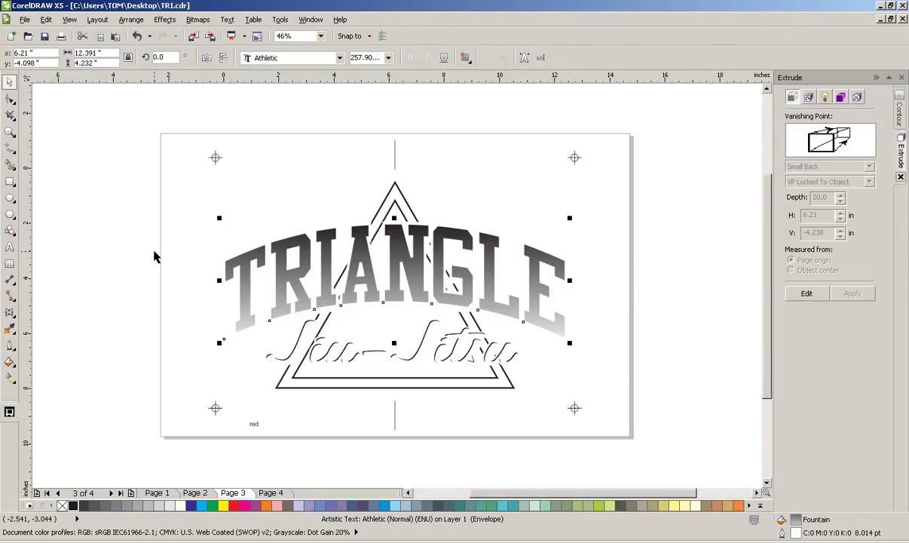
key("ctrl+q")
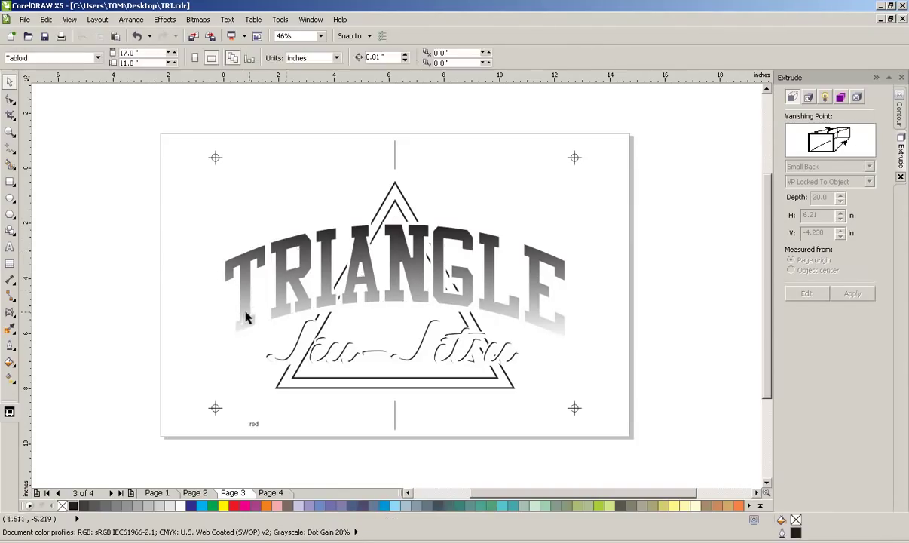
Step: Break the TRIANGLE lettering apart into separate letter shapes, restoring the missing R
key("ctrl+k")
left_click(177, 231)
left_click_drag(248, 151, 317, 322)
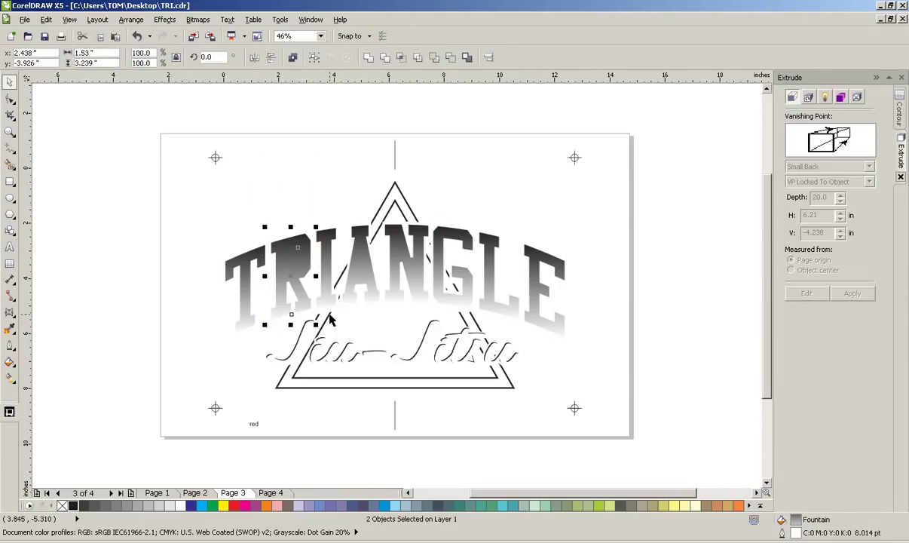
key("Delete")
key("ctrl+z")
key("ctrl+l")
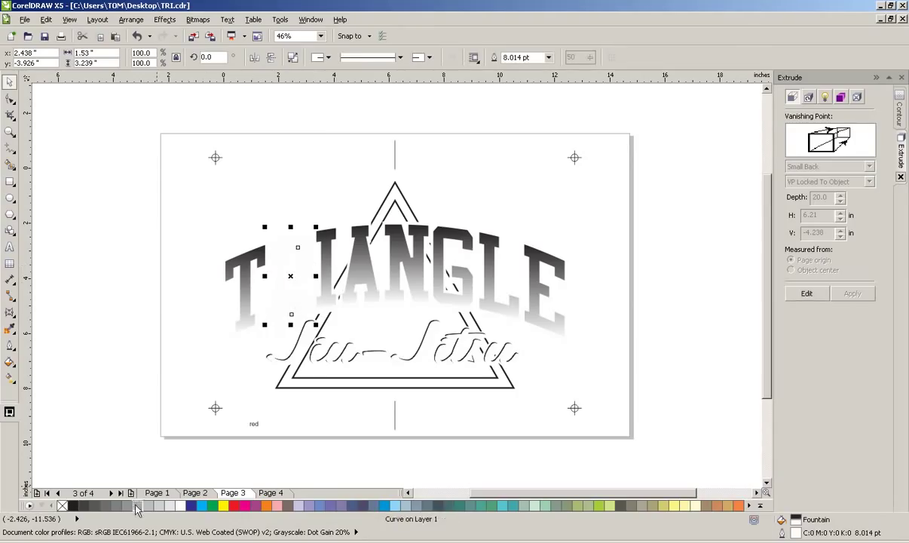
key("ctrl+z")
Step: Combine the two pieces of the A into one shape
left_click(306, 127)
left_click_drag(316, 147, 399, 319)
key("ctrl+l")
key("Escape")
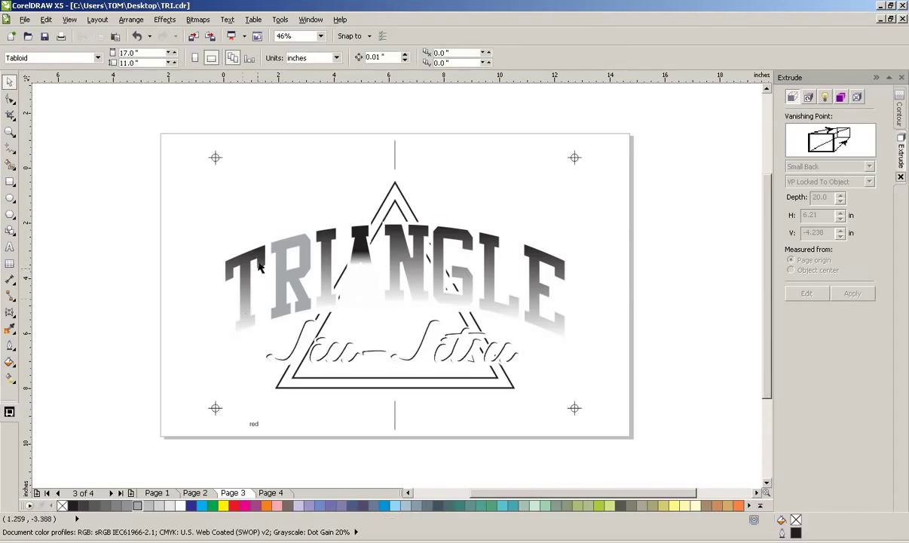
Step: Group the eight letters T, R, I, A, N, G, L, E together
left_click(248, 278)
left_click(299, 280, "shift")
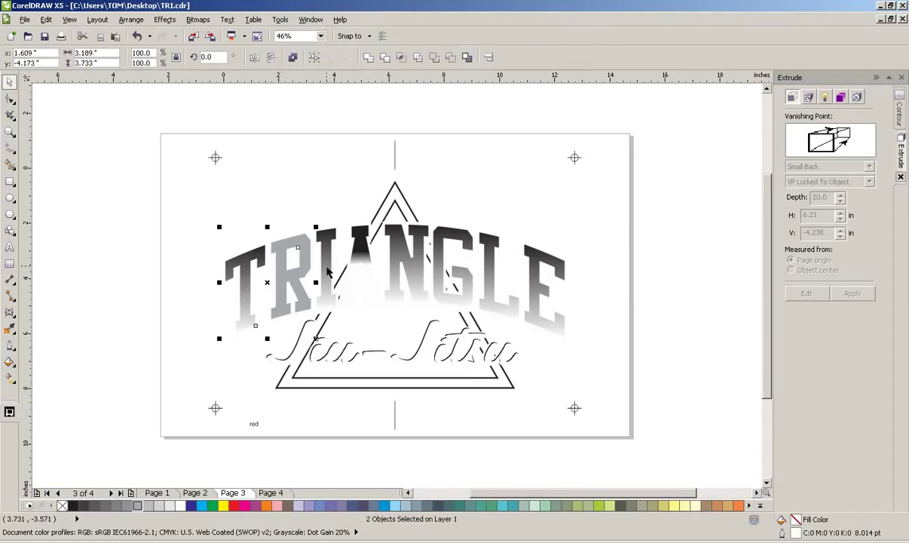
left_click(334, 245, "shift")
left_click(377, 247, "shift")
left_click(419, 264, "shift")
left_click(444, 279, "shift")
left_click(498, 277, "shift")
left_click(553, 305, "shift")
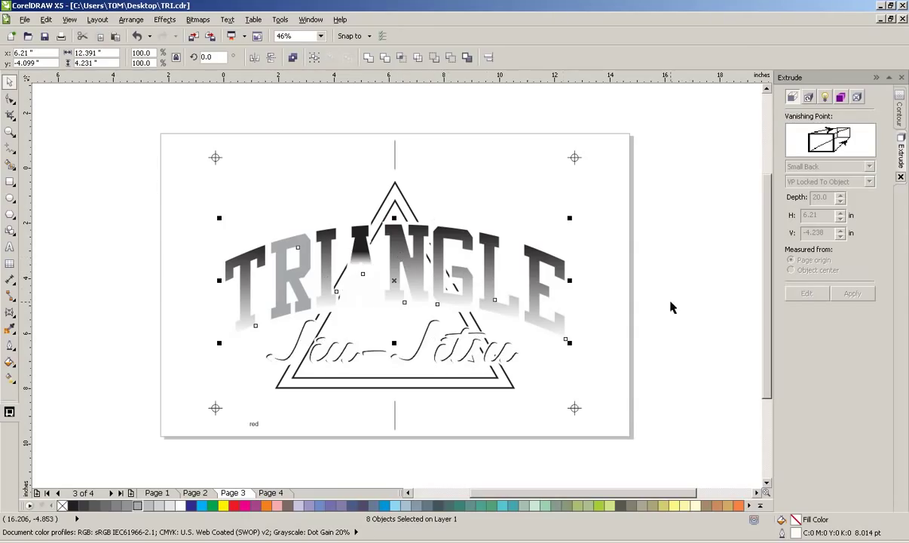
key("ctrl+g")
left_click(9, 348)
Step: Give the TRIANGLE lettering a custom fountain fill with a dark stop at 84%
left_click(49, 352)
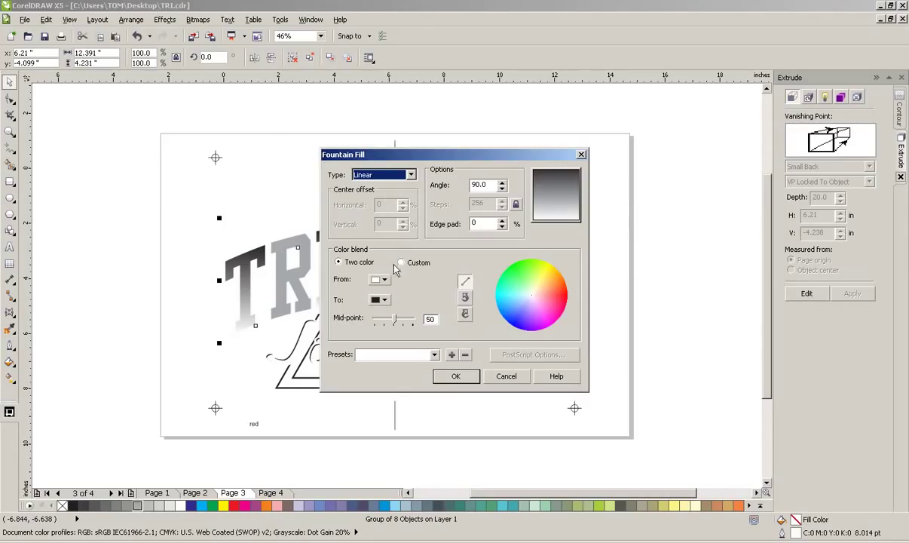
left_click(400, 263)
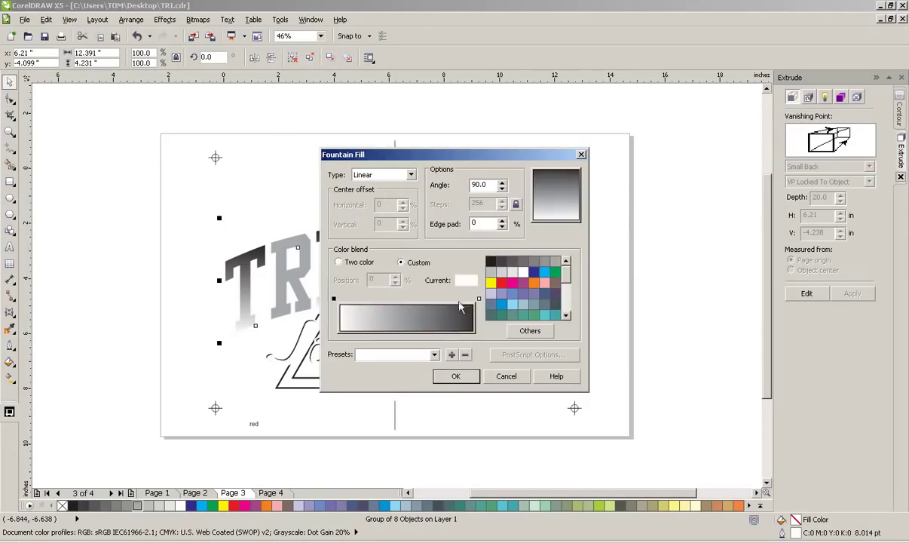
double_click(362, 299)
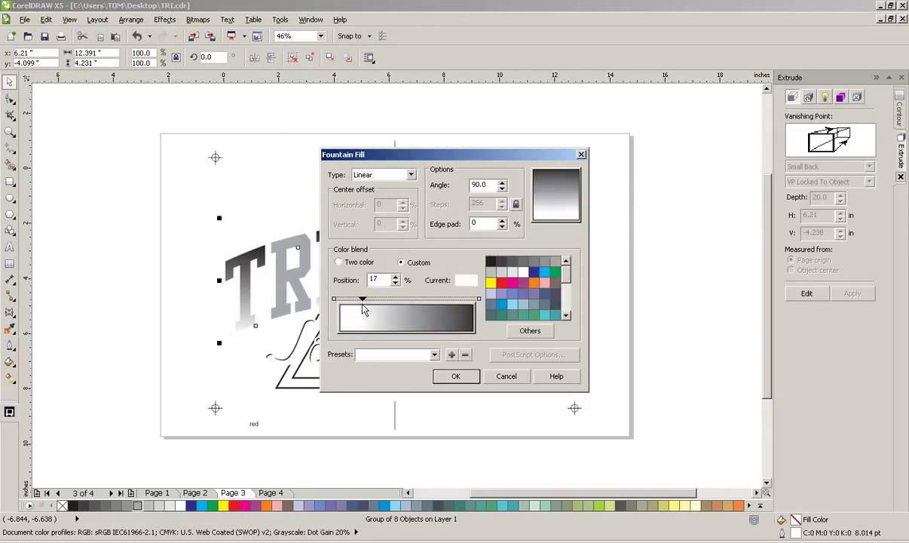
double_click(452, 300)
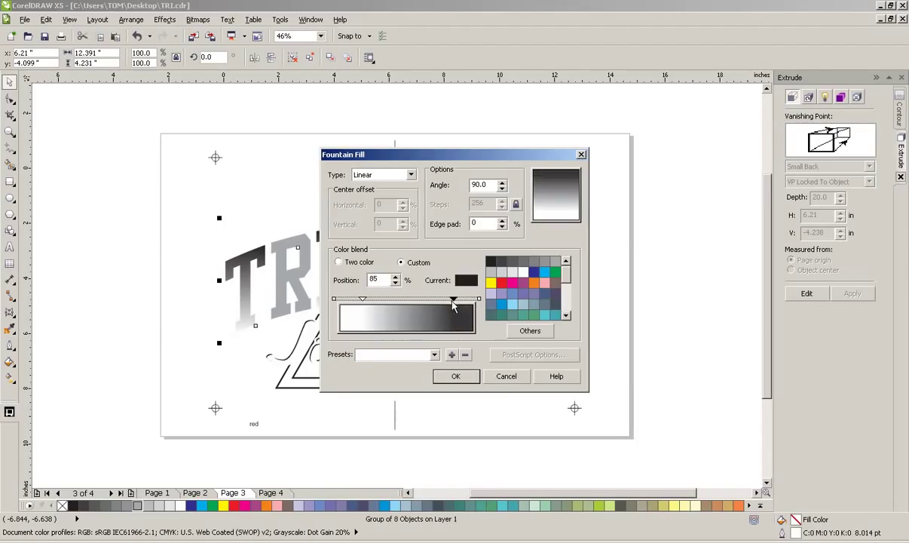
left_click(455, 376)
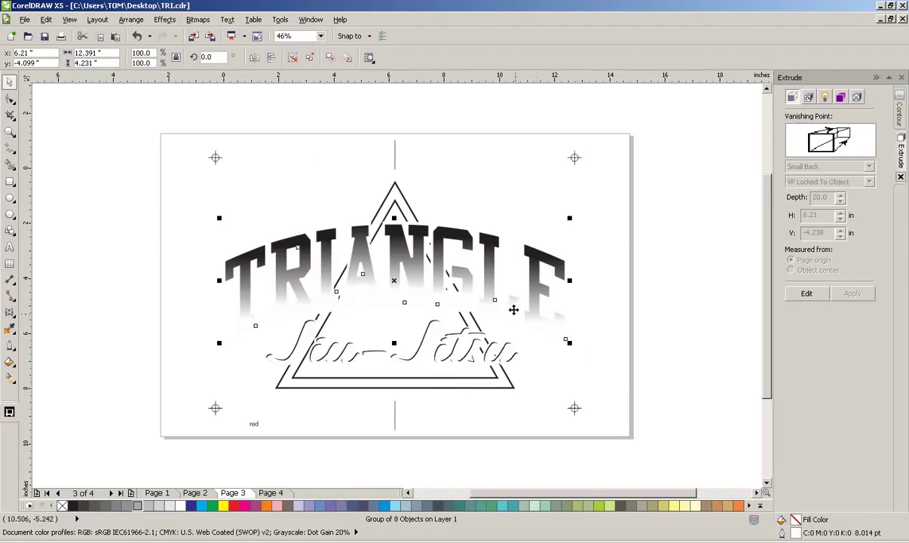
Step: Shift the gradient's start point slightly lower on one letter curve with the Interactive Fill tool
left_click(114, 211)
left_click(335, 238, "ctrl")
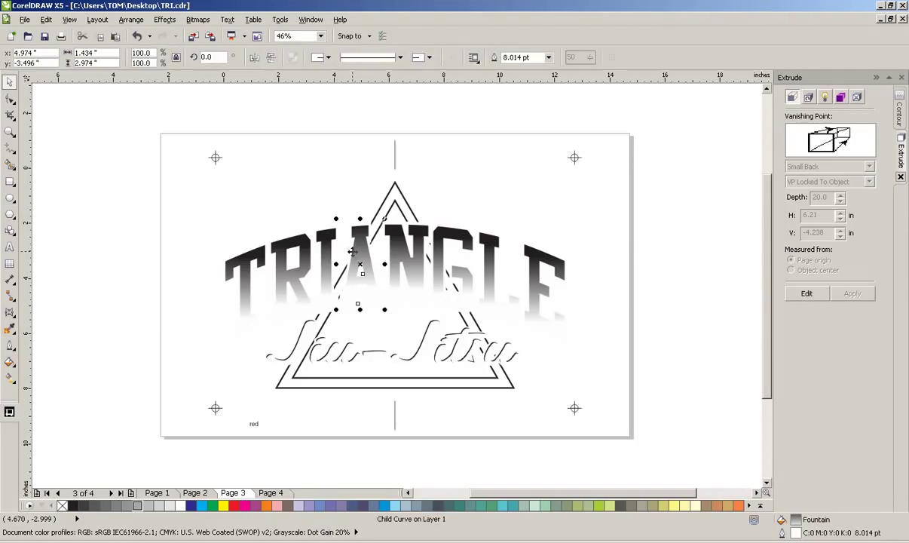
left_click(10, 378)
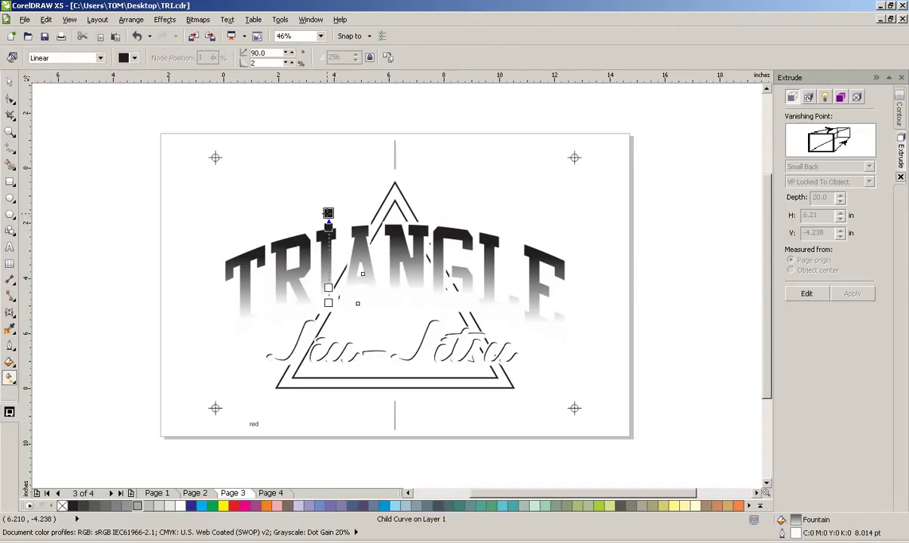
left_click_drag(328, 214, 328, 225)
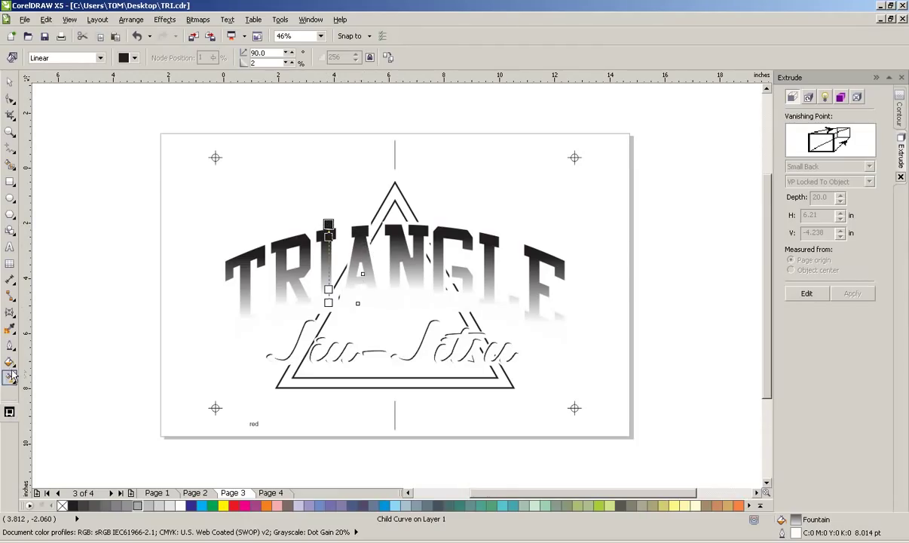
left_click(9, 81)
left_click(126, 108)
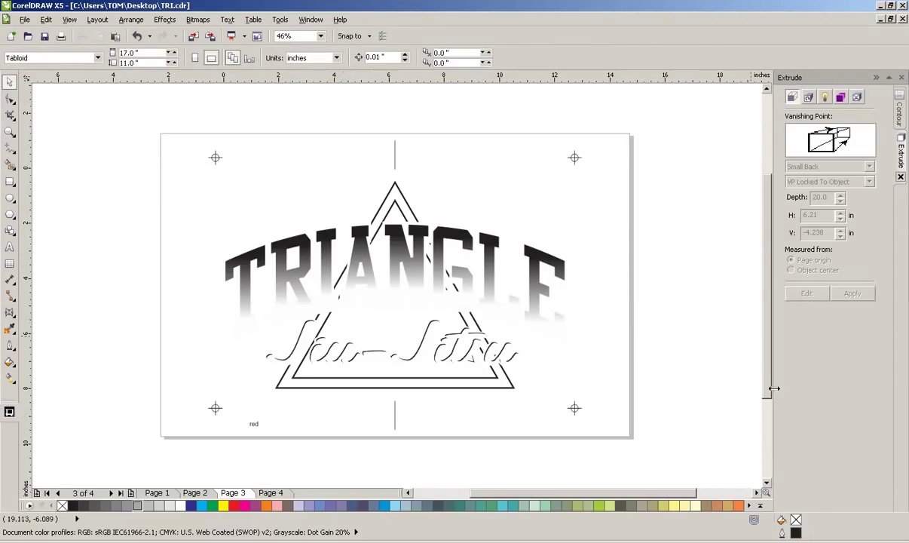
left_click(194, 493)
left_click(157, 492)
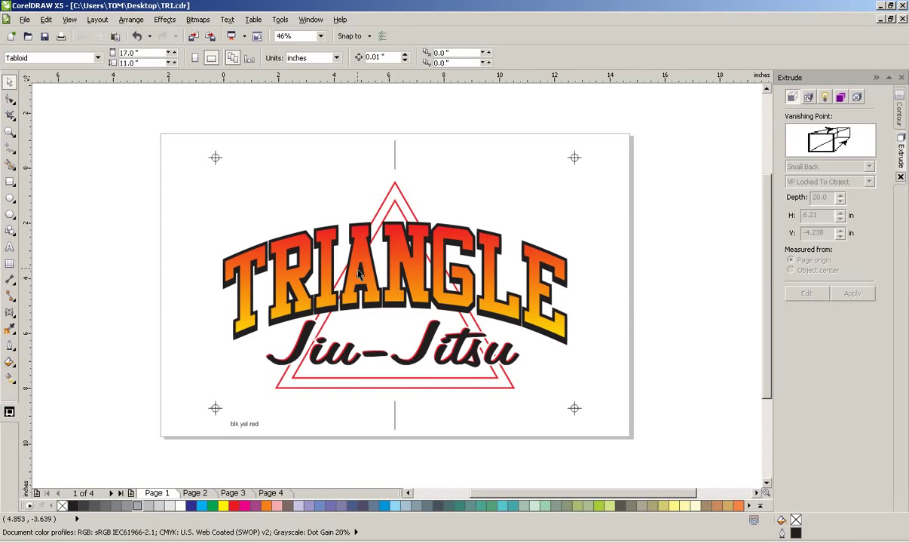
left_click(340, 256)
left_click(9, 361)
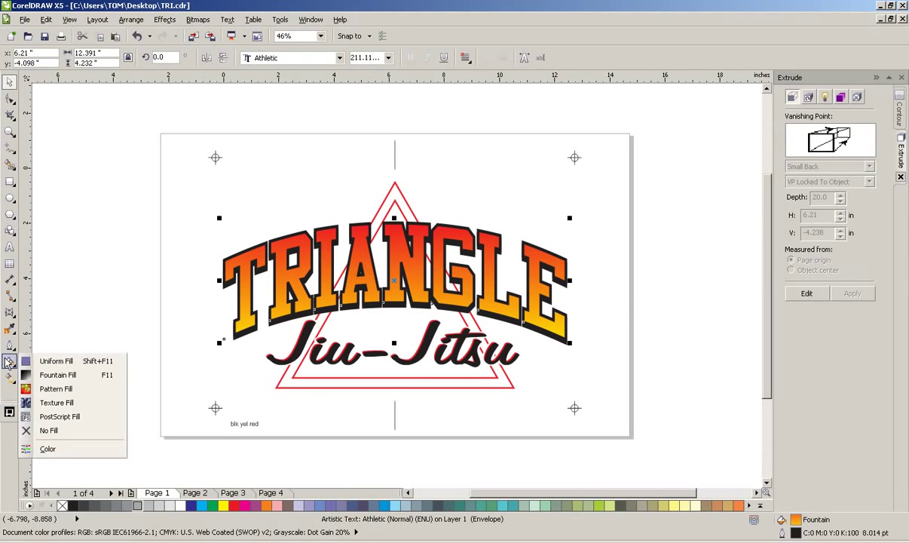
left_click(47, 375)
left_click(401, 262)
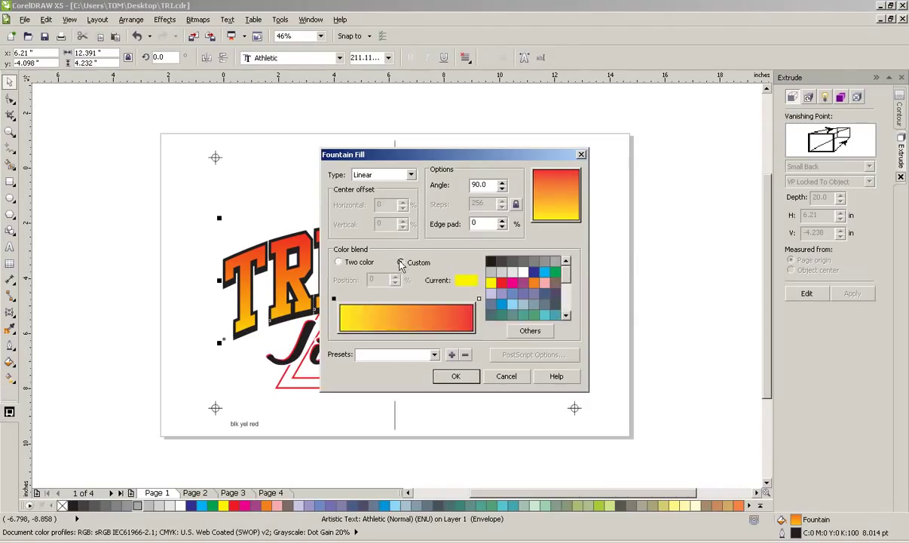
double_click(356, 298)
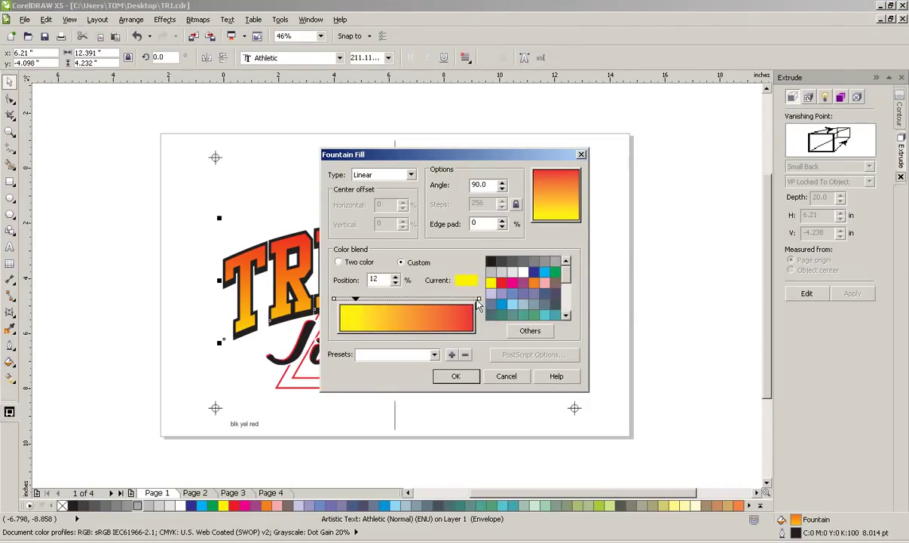
left_click(478, 299)
left_click(455, 376)
left_click(675, 311)
left_click(214, 494)
left_click(234, 493)
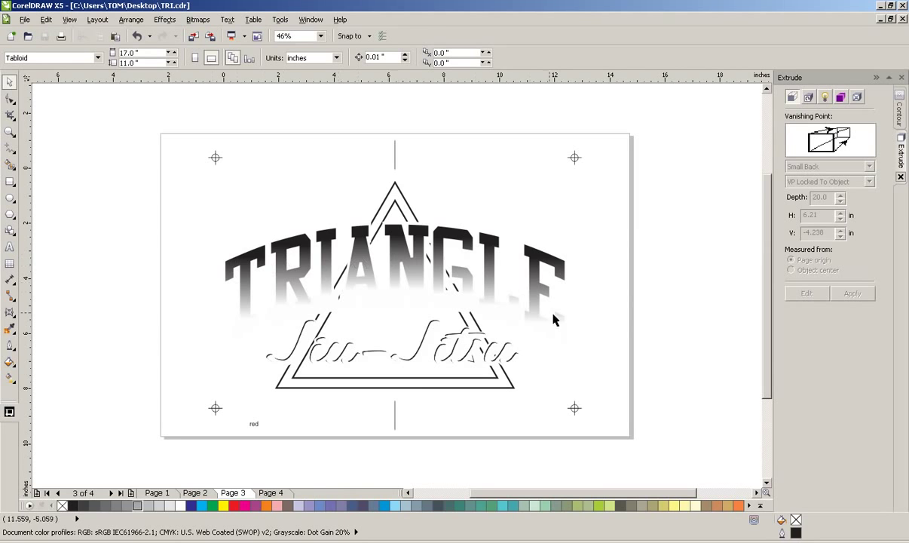
Step: On Page 4, fill the TRIANGLE lettering with white
left_click(270, 492)
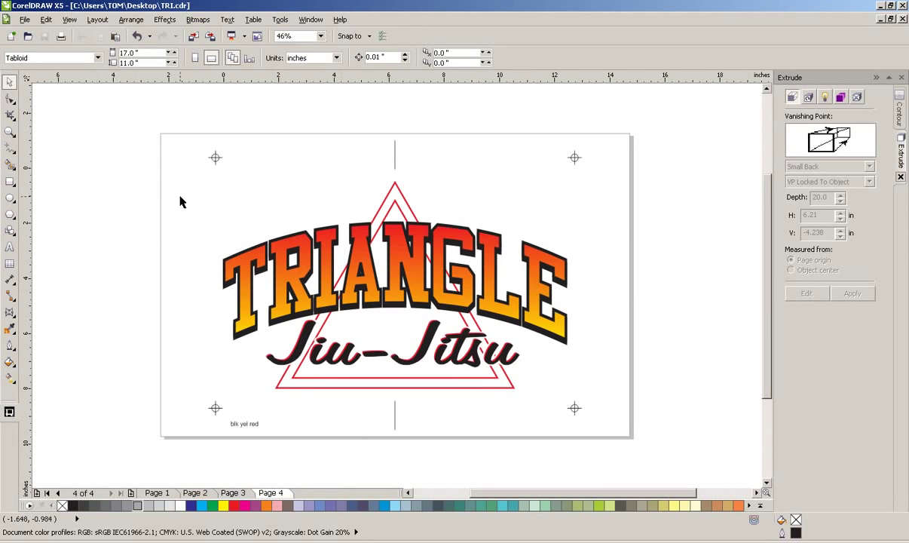
left_click(290, 294)
left_click(180, 505)
key("Escape")
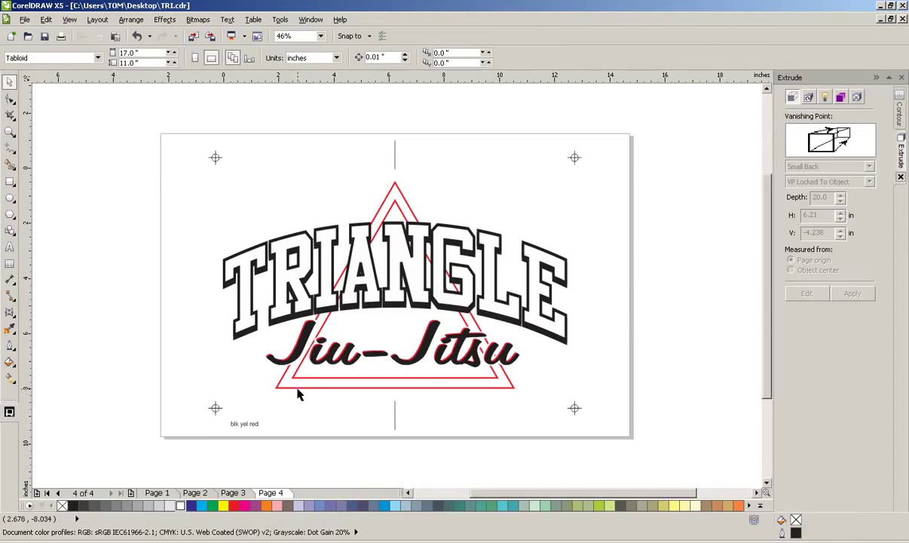
Step: Delete the red two-triangle group
left_click(297, 389)
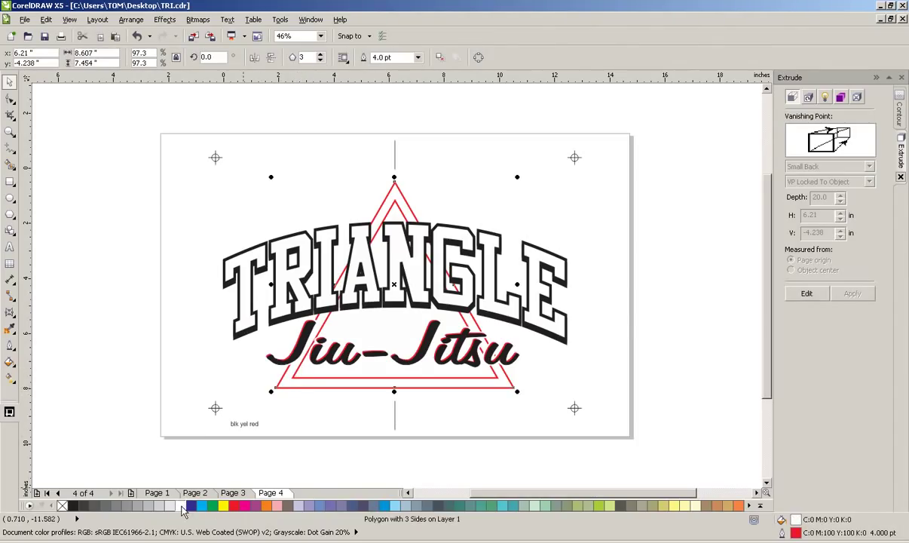
right_click(180, 506)
left_click(314, 379)
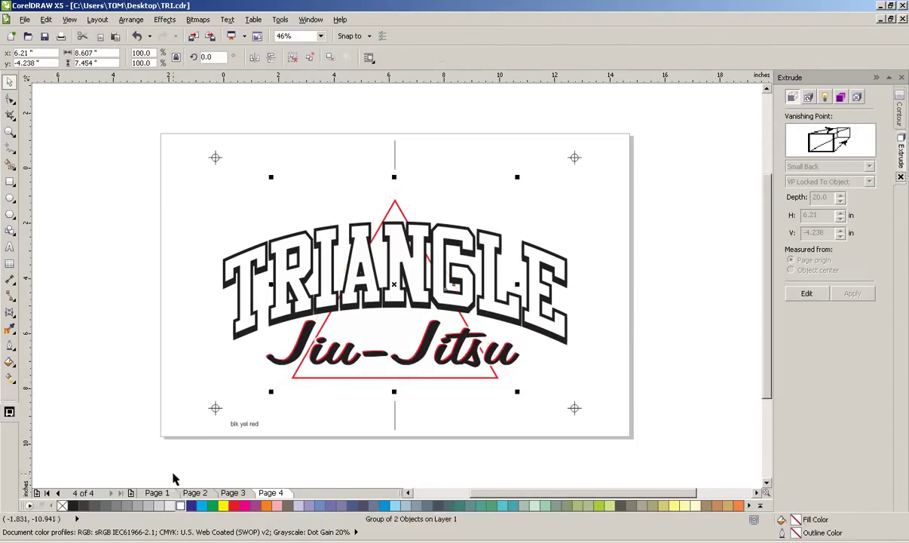
key("Delete")
Step: Turn the red Jiu-Jitsu shadow text white
left_click(10, 131)
left_click_drag(272, 305, 357, 385)
left_click(9, 80)
left_click(349, 139)
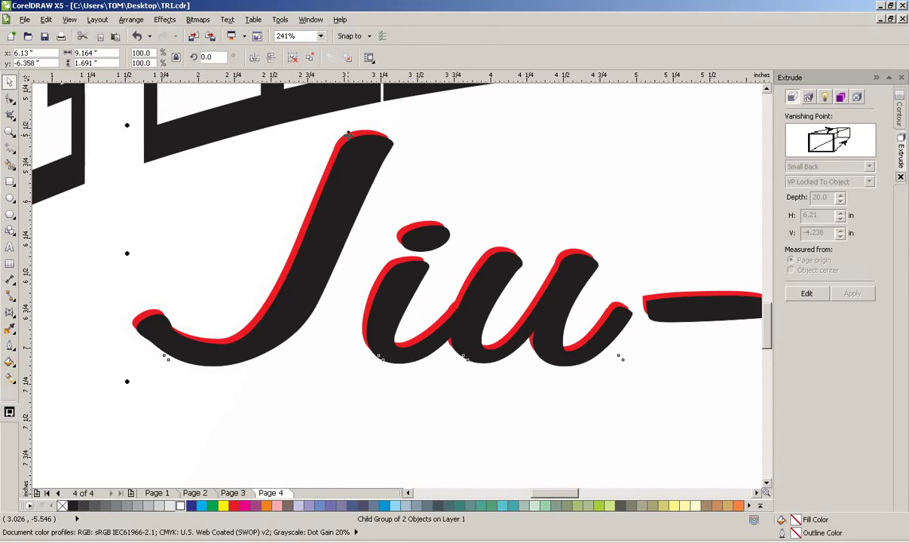
left_click(345, 134, "ctrl")
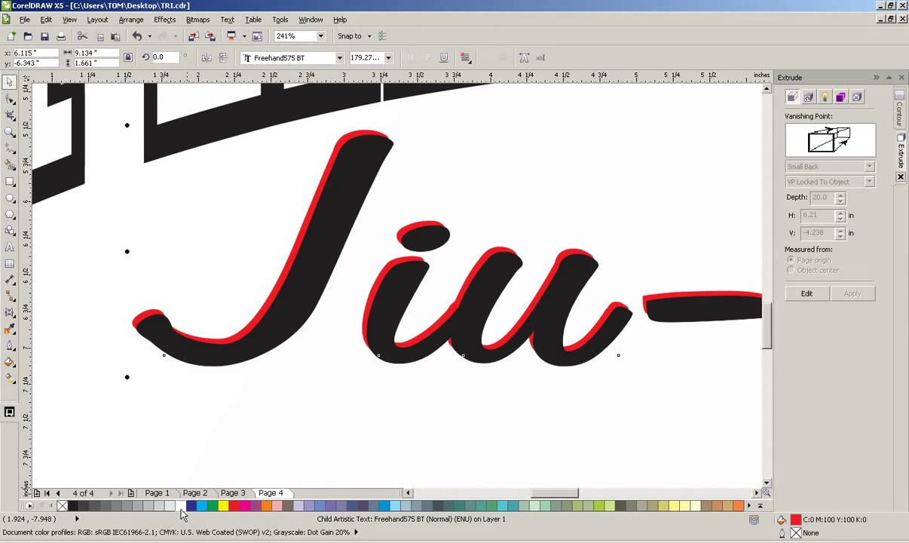
left_click(10, 131)
key("shift+F4")
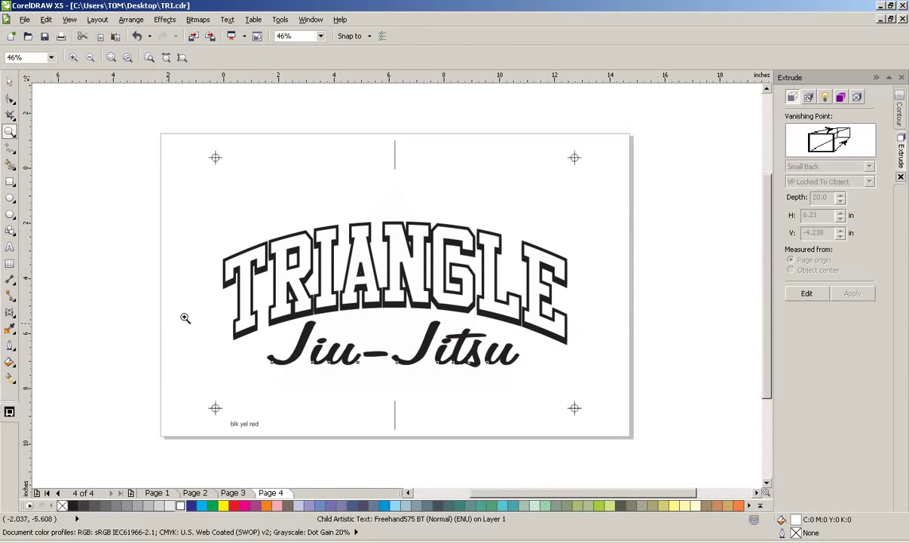
left_click(10, 82)
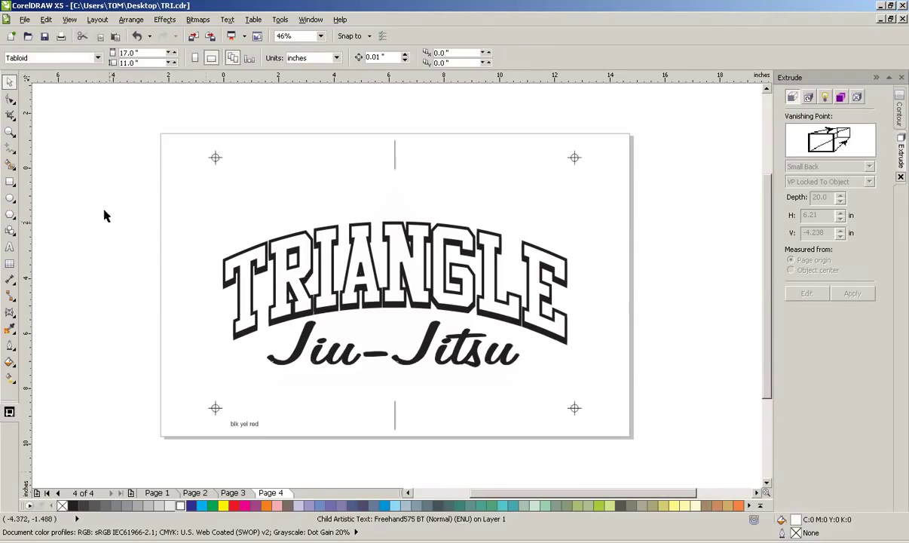
Step: Check the 'blk' colour label, then compare Pages 2, 3 and 4, ending on Page 3
left_click(243, 424)
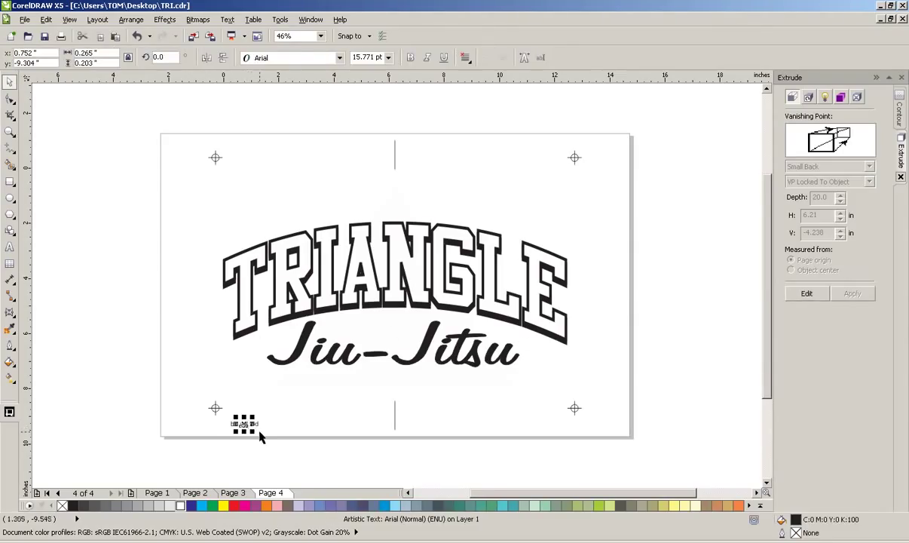
left_click(259, 434)
left_click(231, 492)
left_click(194, 492)
left_click(233, 492)
left_click(270, 492)
left_click(195, 494)
left_click(240, 493)
left_click(265, 492)
left_click(230, 492)
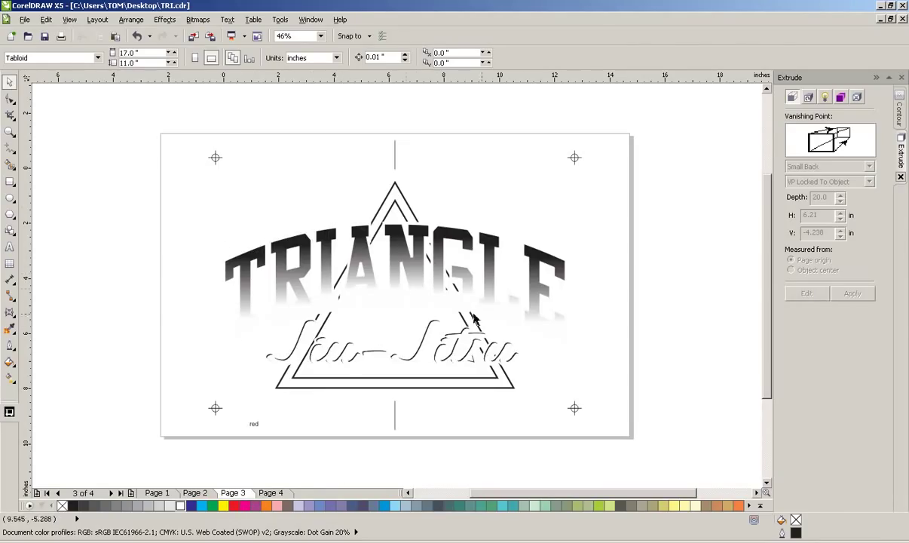
left_click(364, 258)
left_click(179, 247)
left_click(239, 257)
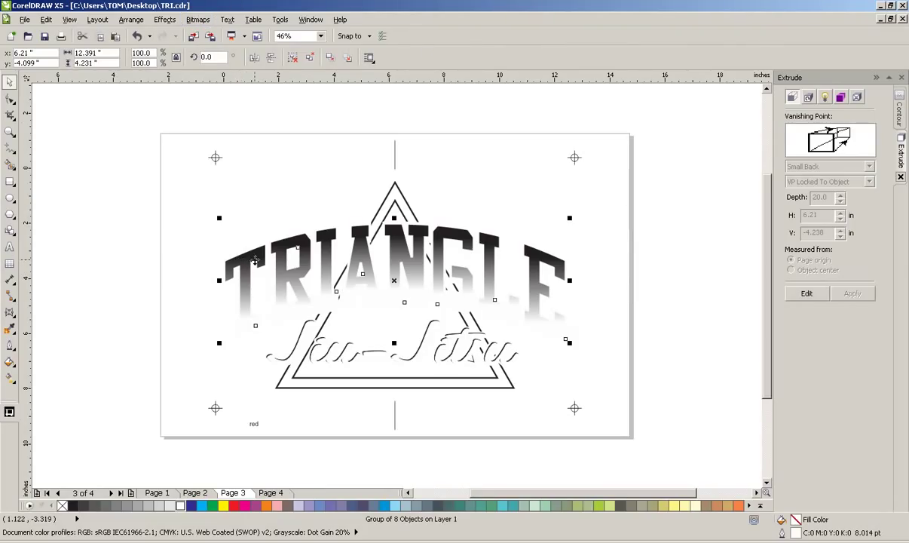
left_click(198, 20)
left_click(223, 34)
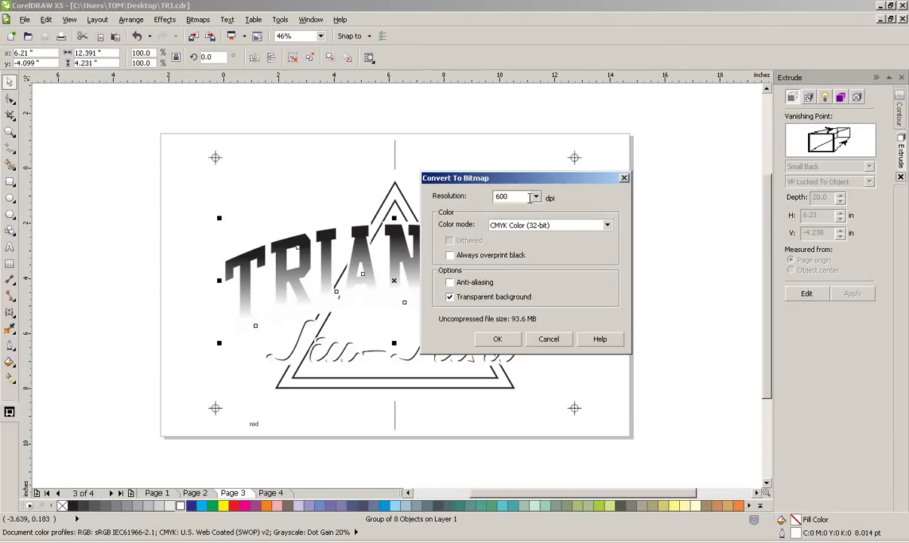
left_click(607, 225)
left_click(551, 253)
left_click(549, 338)
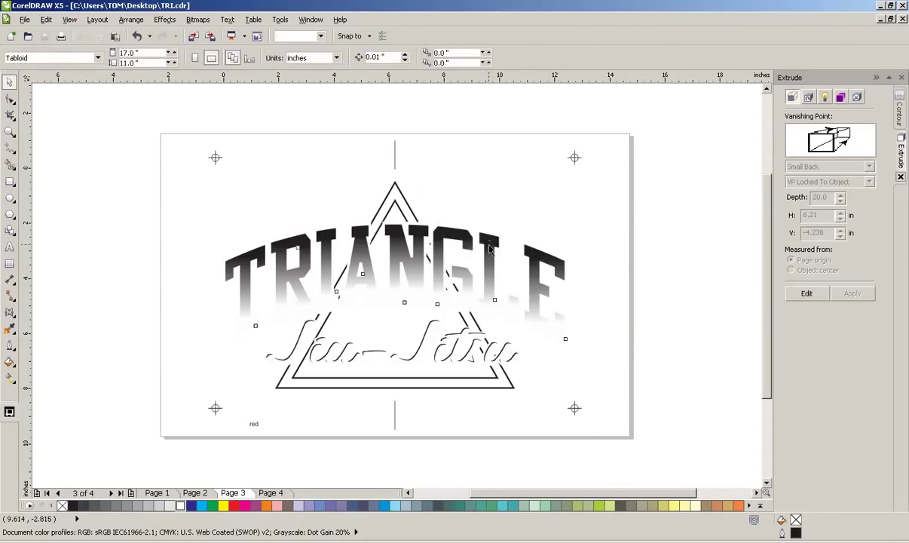
Step: Change the fade's 84% stop to the Grayscale model with L at 0 and apply it
left_click(9, 361)
left_click(45, 360)
left_click(452, 299)
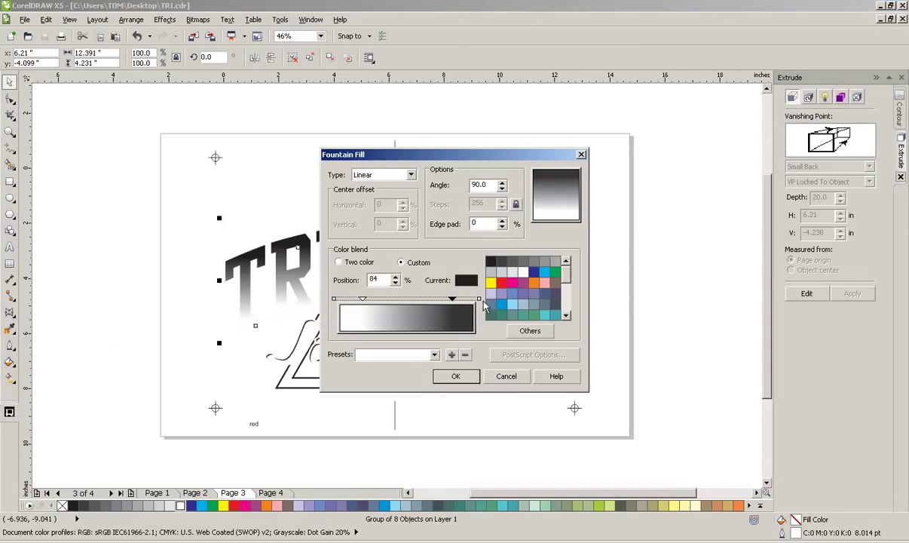
left_click(530, 330)
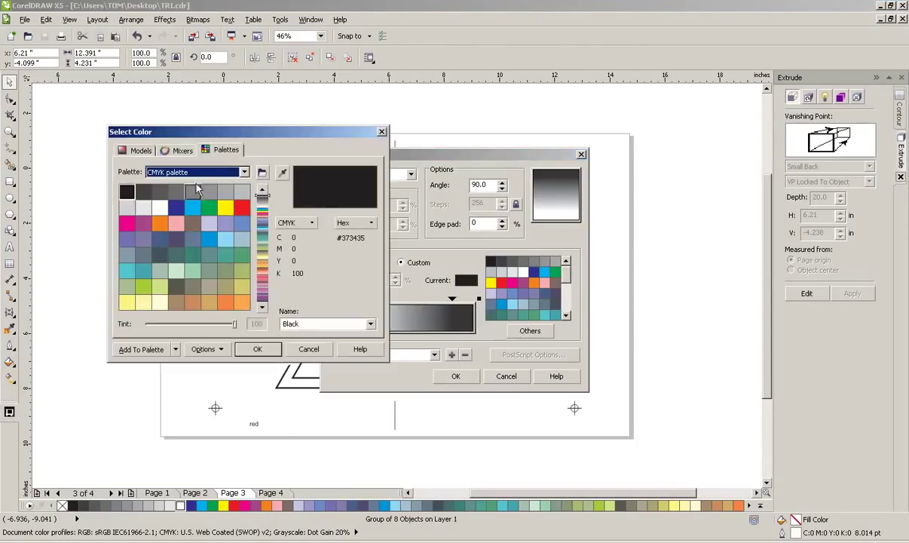
left_click(137, 151)
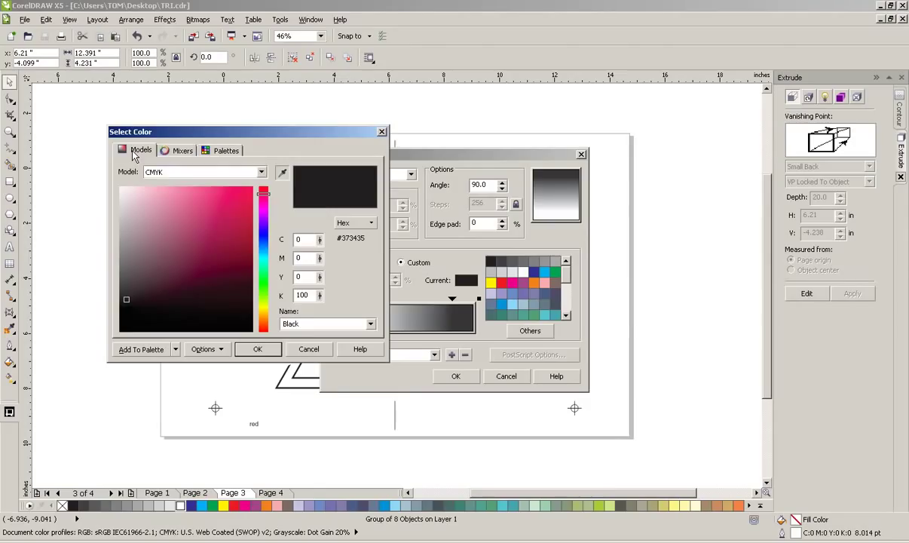
left_click(166, 172)
left_click(174, 232)
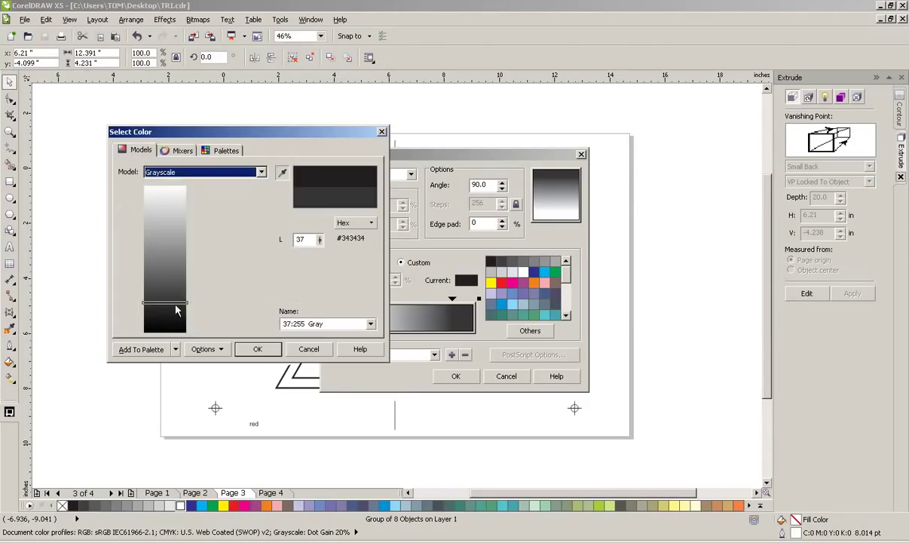
left_click_drag(175, 310, 171, 366)
left_click(257, 350)
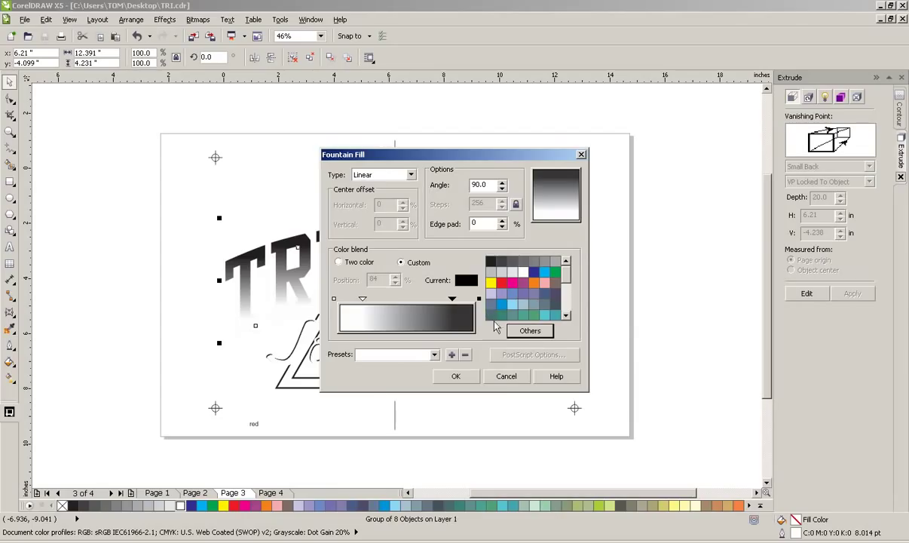
left_click(456, 375)
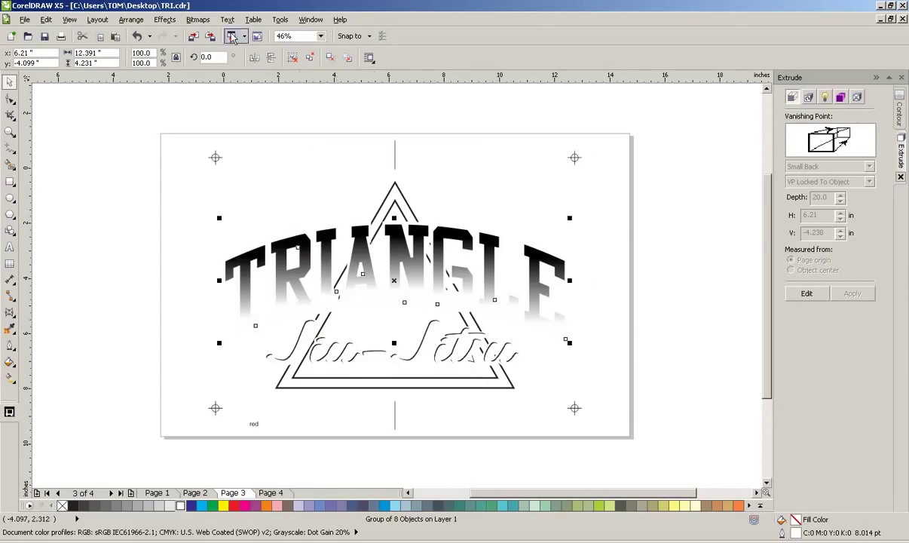
Step: Convert the TRIANGLE group to a 600 dpi Grayscale (8-bit) bitmap
left_click(197, 19)
left_click(202, 34)
left_click(528, 225)
left_click(515, 253)
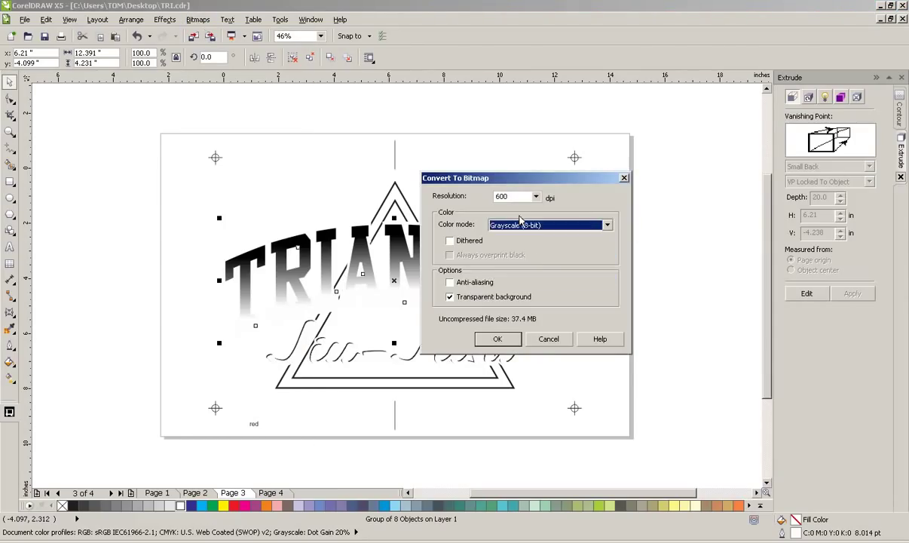
left_click(498, 338)
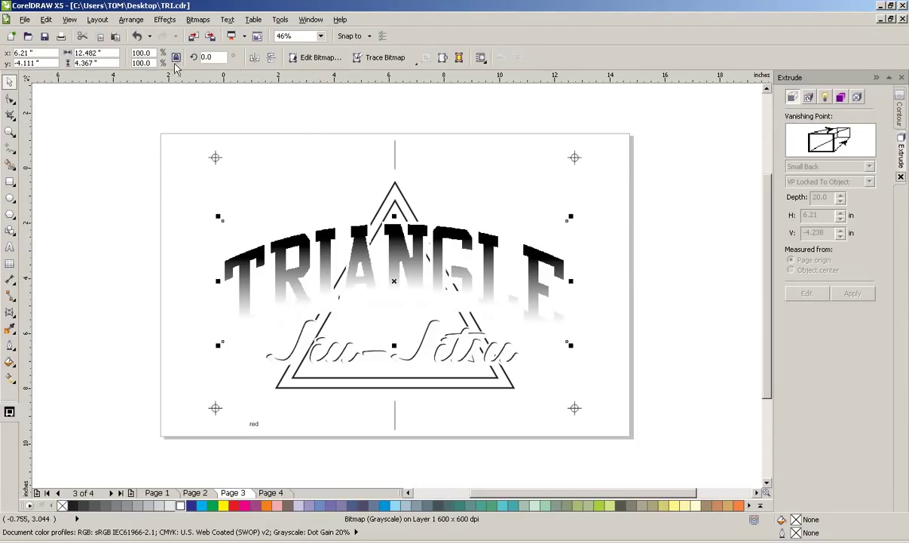
left_click(208, 25)
Step: Convert the bitmap to 1-bit black and white with a Round halftone screen at 22 degrees
mouse_move(233, 183)
left_click(334, 187)
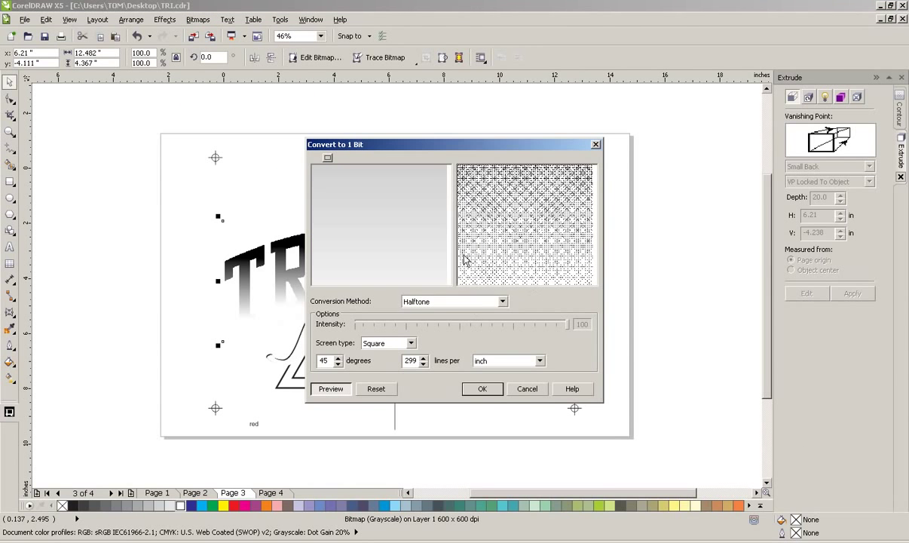
left_click(411, 343)
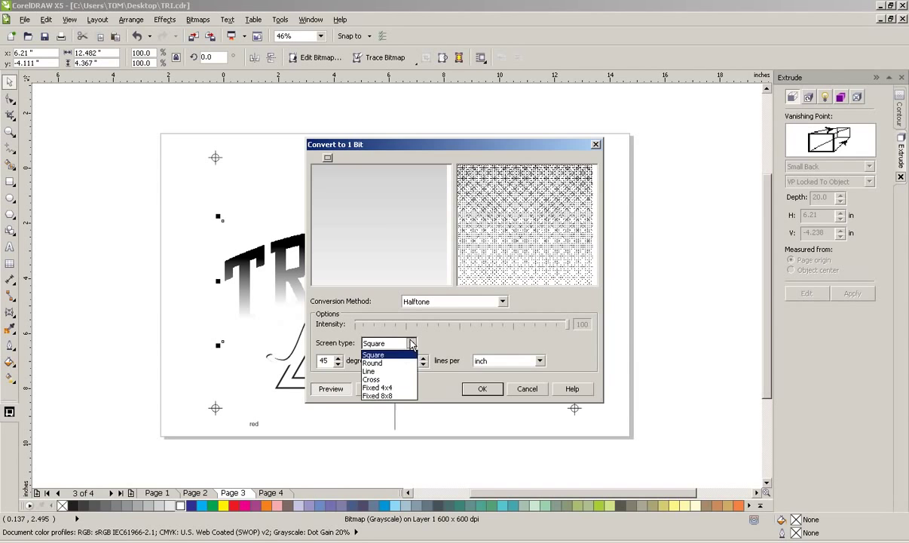
left_click(380, 365)
left_click(329, 361)
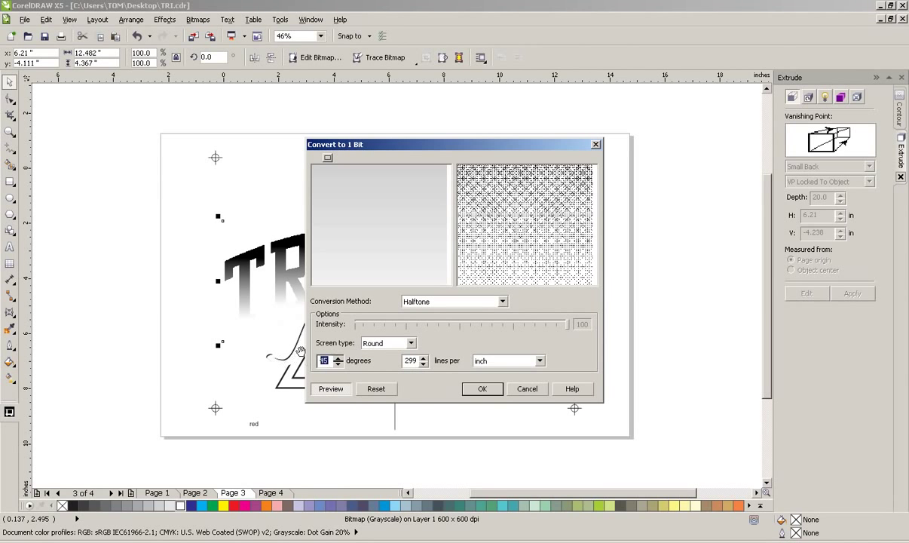
type("22")
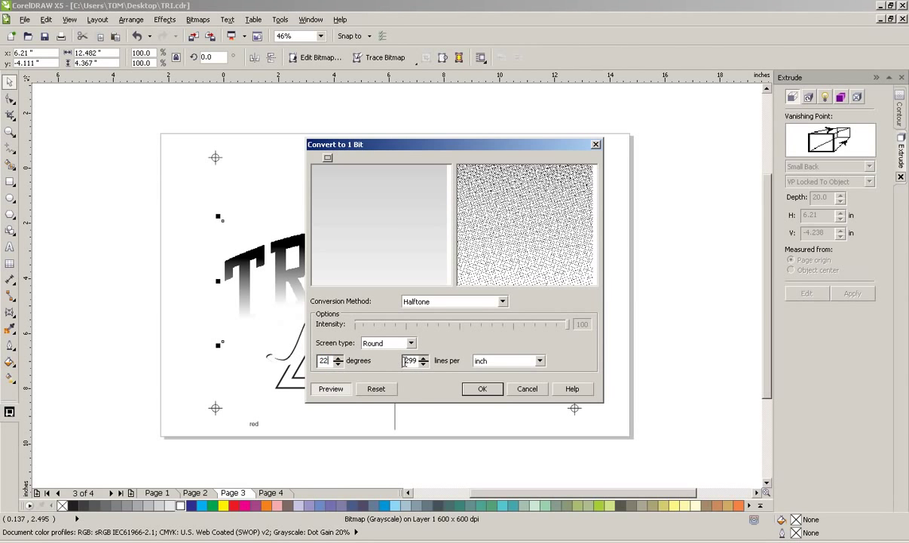
double_click(405, 361)
left_click(486, 388)
left_click(9, 131)
Step: Zoom into the TANG letters and undo the halftone conversion
left_click_drag(329, 209, 437, 309)
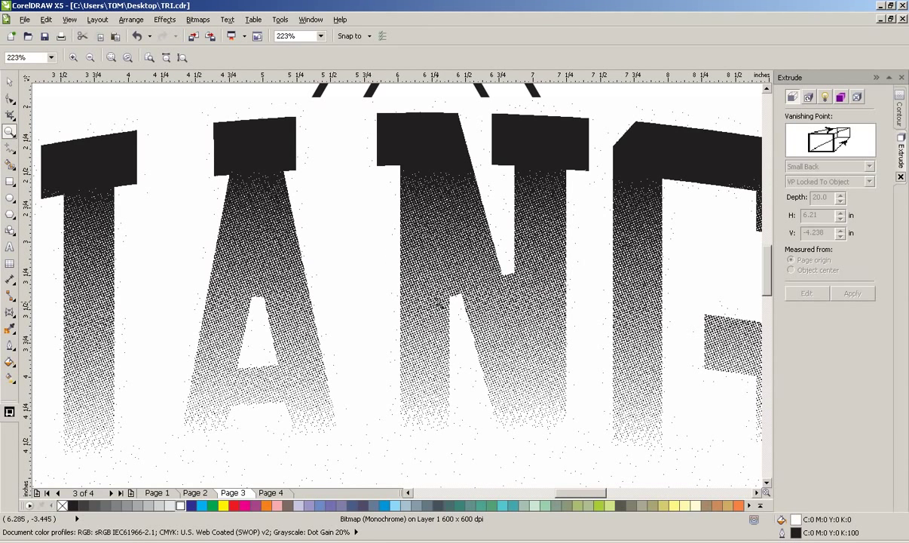
key("ctrl+z")
left_click(9, 80)
Step: Reconvert the bitmap to a 1-bit Round-dot halftone at 10 lines per inch
left_click(198, 19)
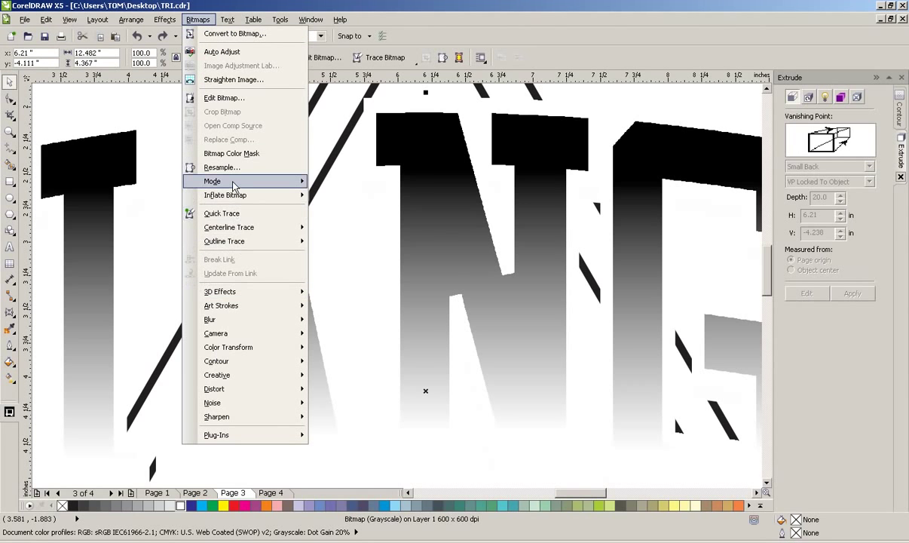
mouse_move(227, 181)
left_click(351, 186)
left_click(411, 343)
left_click(374, 360)
key("Tab")
key("Tab")
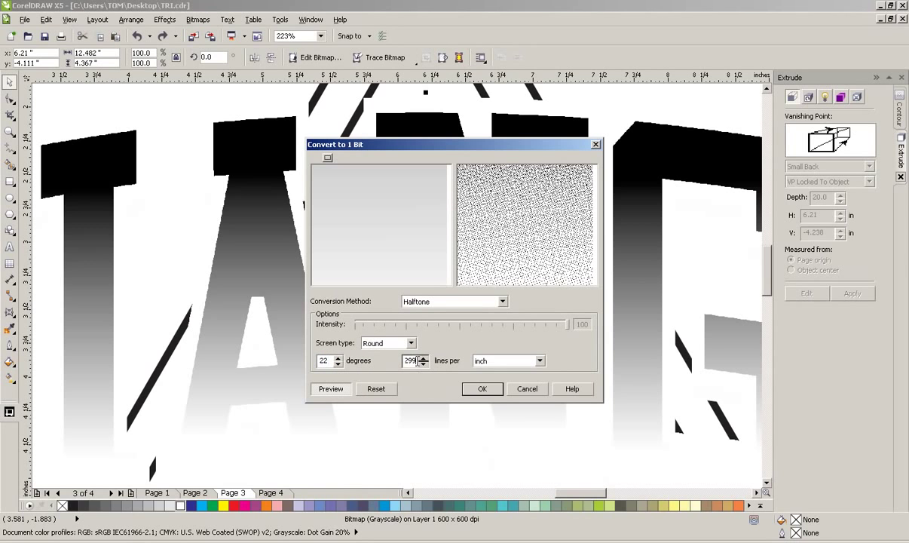
type("10")
left_click(481, 388)
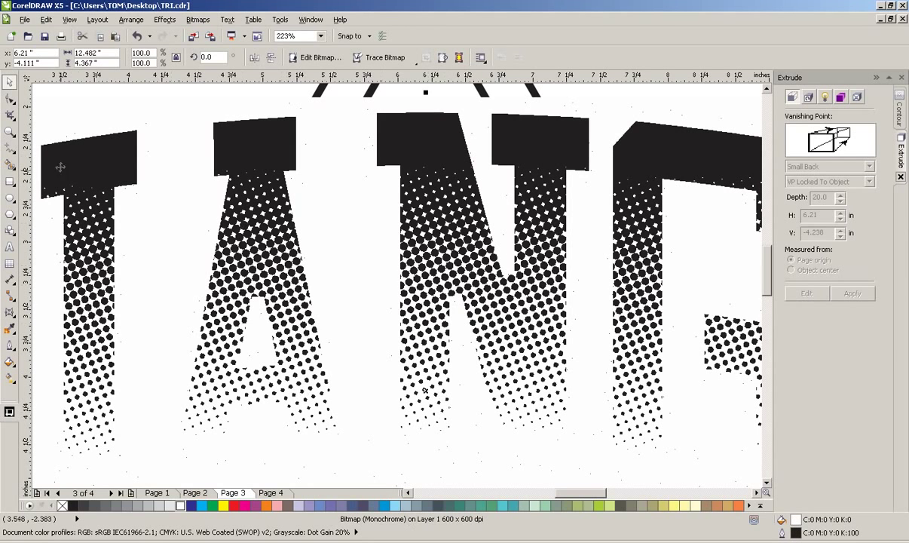
key("z")
key("F4")
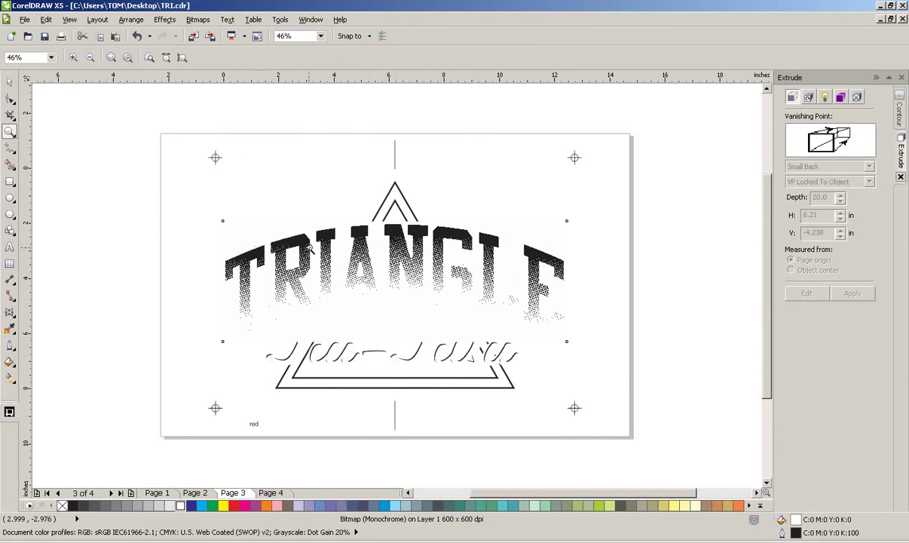
left_click_drag(203, 146, 623, 371)
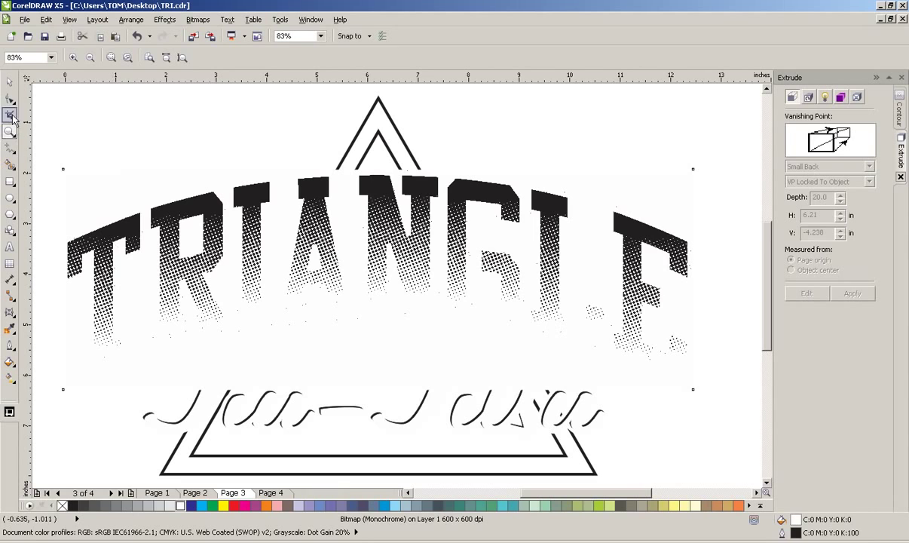
Step: Deselect the bitmap, set the print page range to 2-4, and preview the output
left_click(9, 82)
left_click(708, 303)
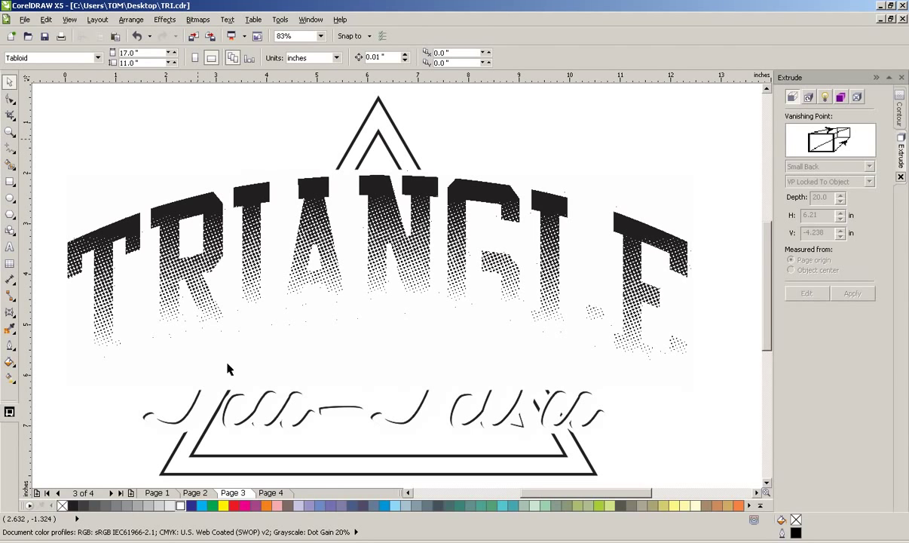
left_click(24, 20)
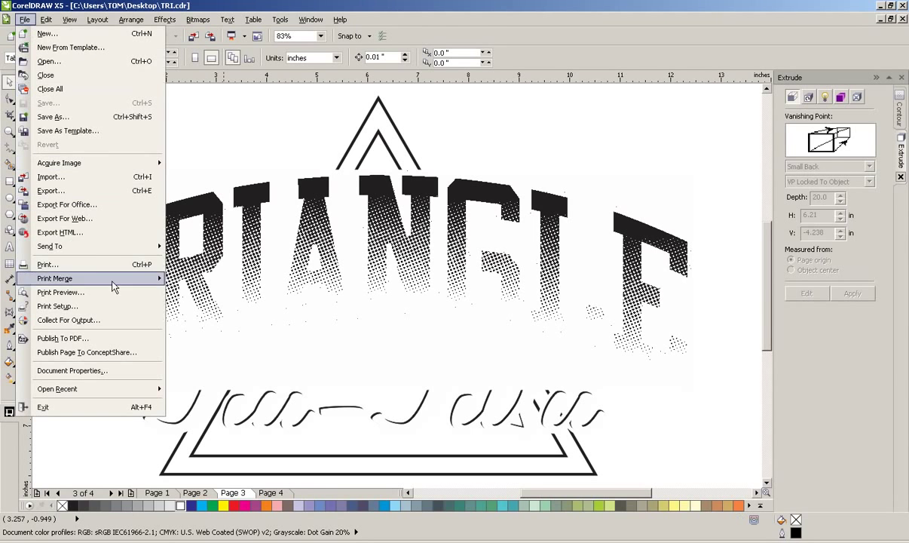
left_click(81, 263)
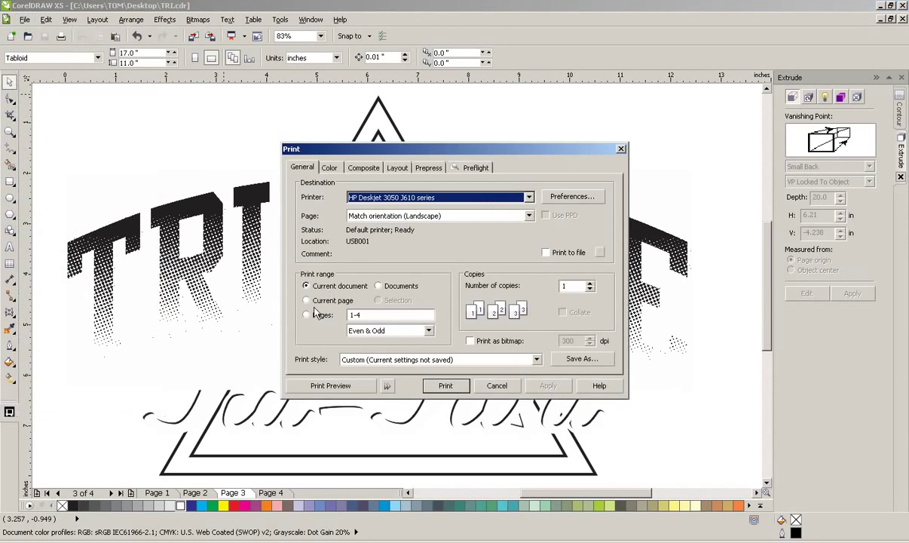
left_click(306, 315)
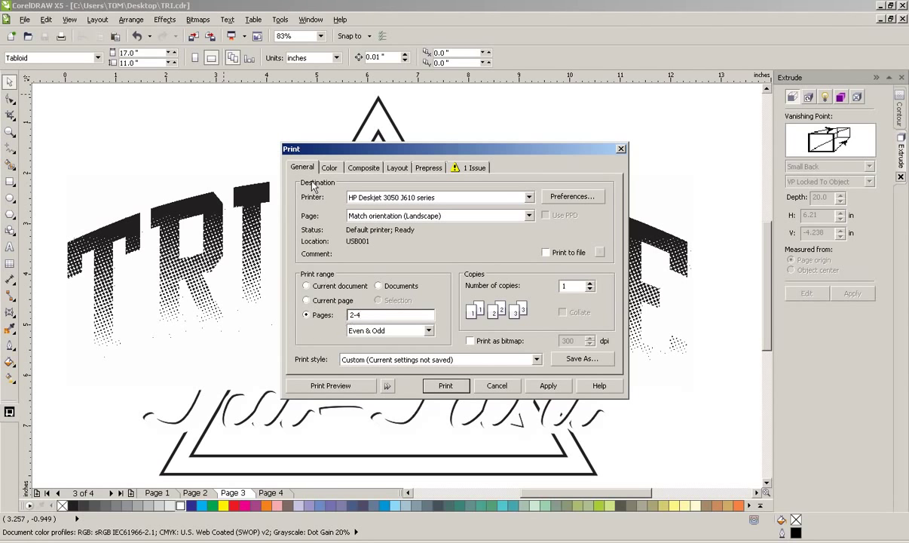
left_click(332, 385)
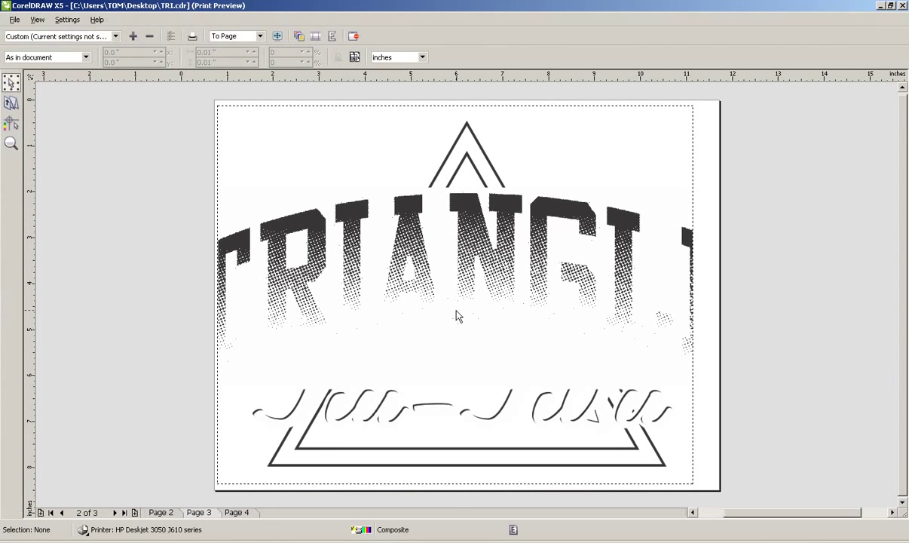
Step: Set the printer paper size to Legal, keeping plain paper at normal quality
left_click(67, 20)
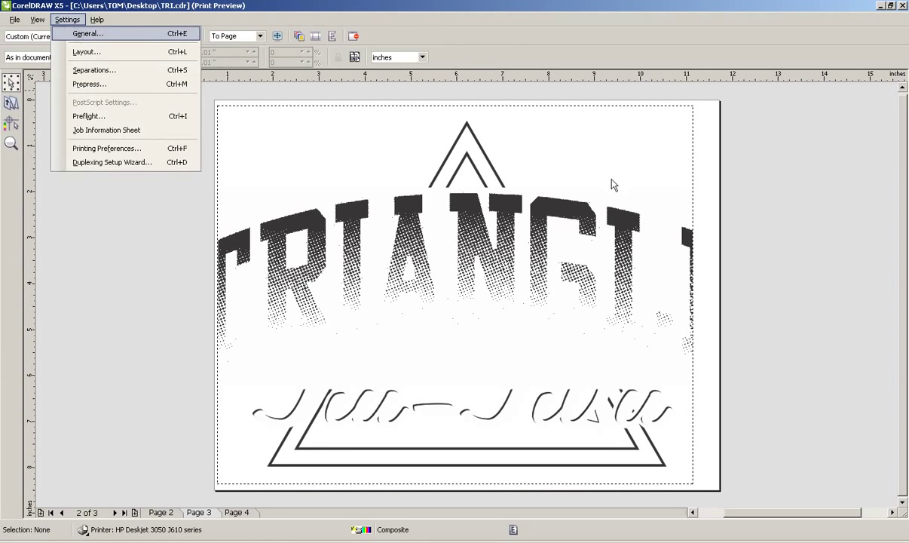
key("Return")
left_click(581, 197)
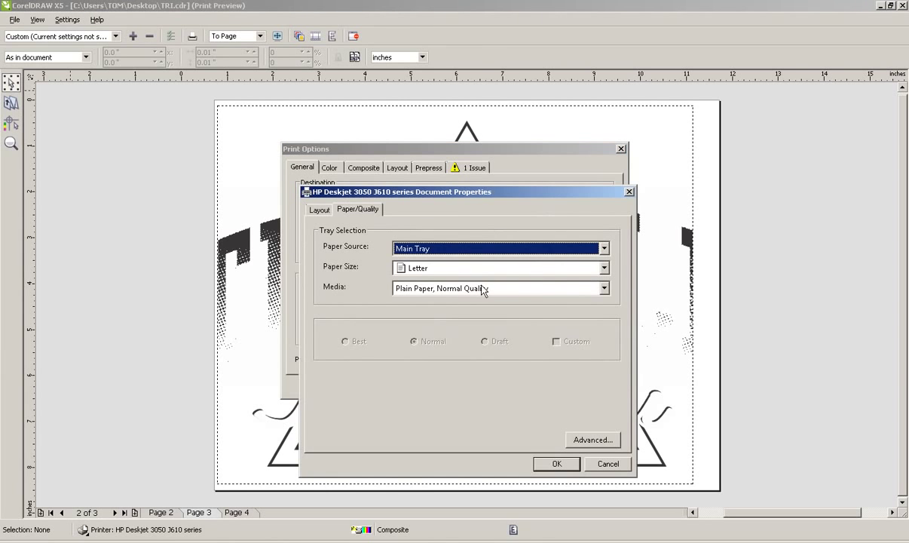
left_click(504, 296)
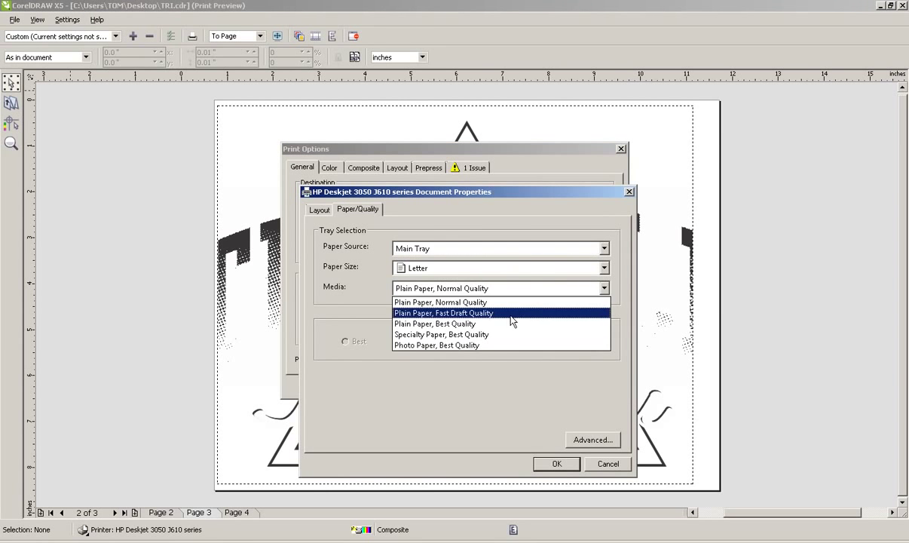
left_click(505, 271)
left_click(505, 269)
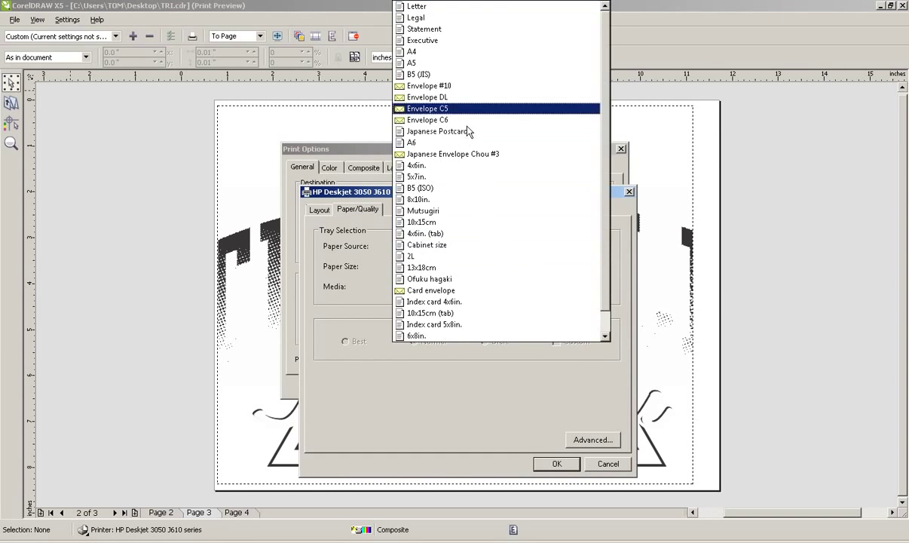
left_click(470, 17)
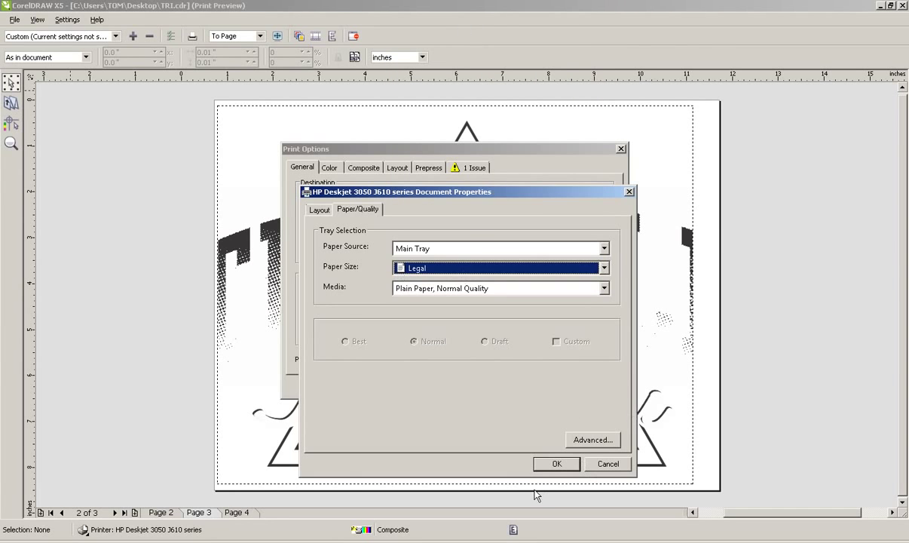
left_click(557, 464)
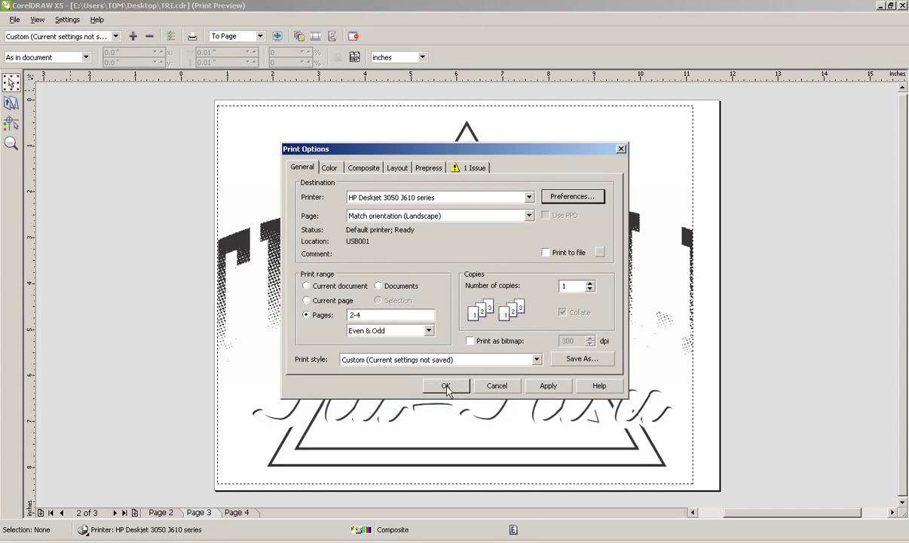
left_click(548, 385)
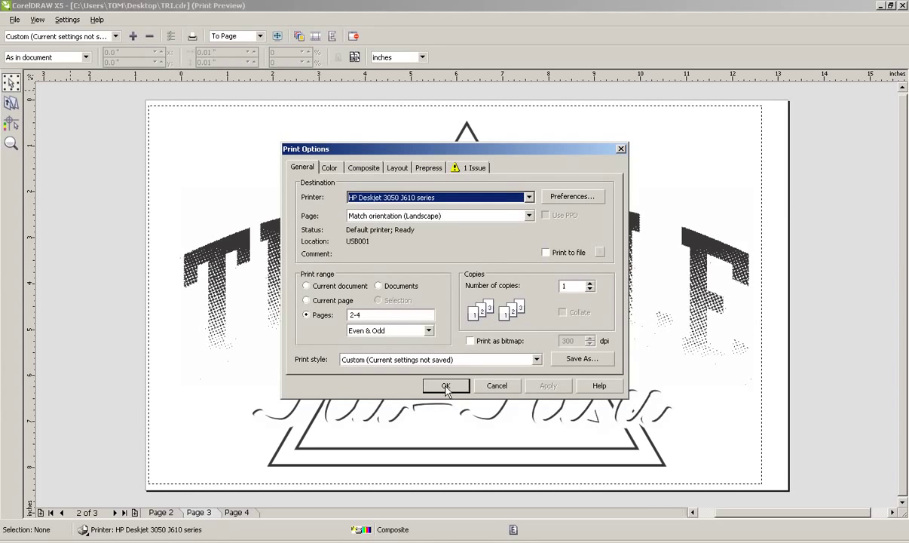
left_click(445, 386)
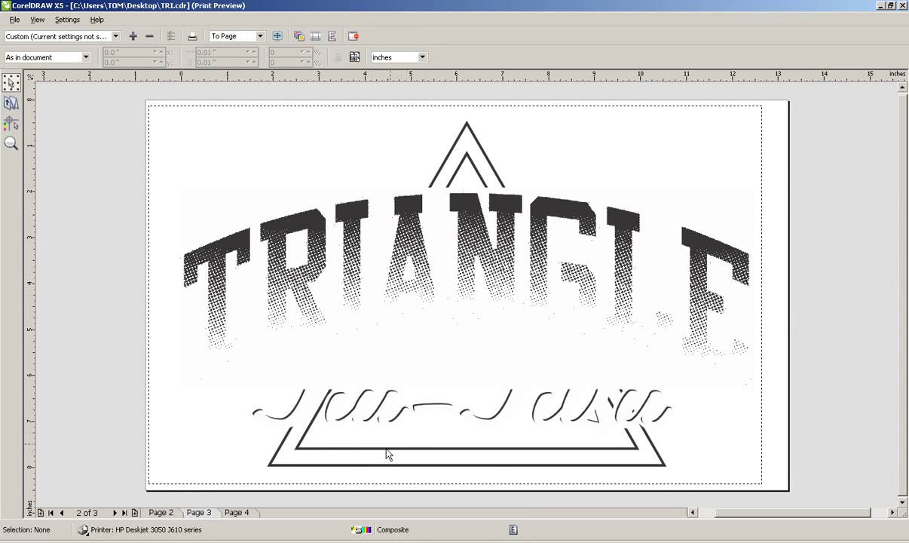
Step: Check the solid, halftoned and outlined plate pages, then close the preview
left_click(159, 514)
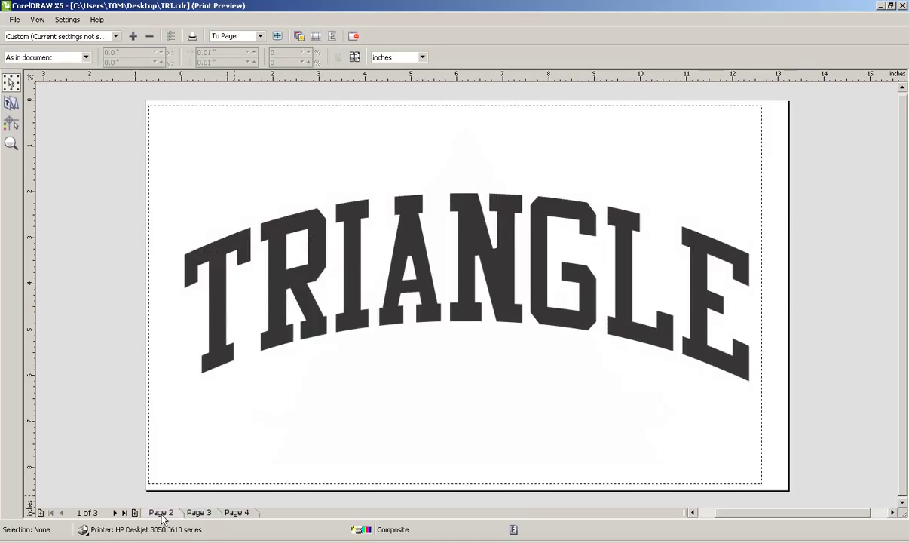
left_click(199, 514)
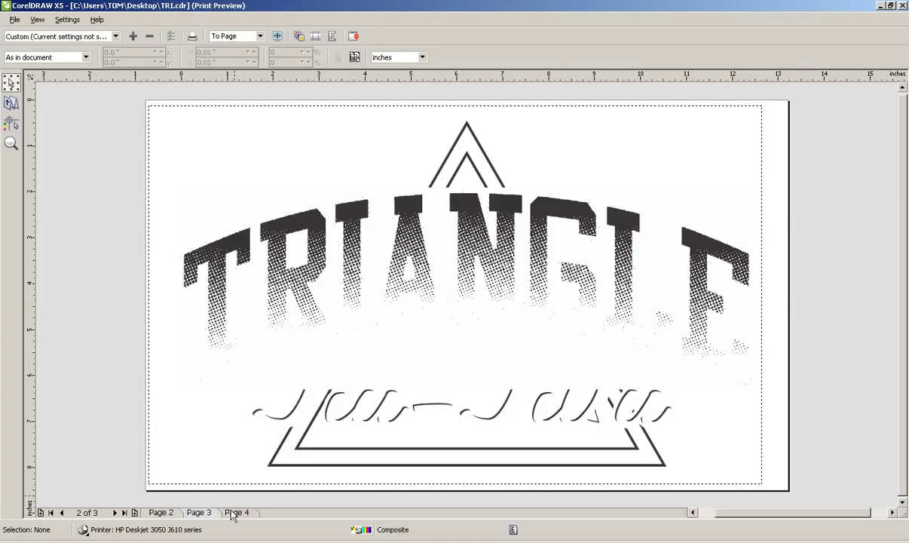
left_click(233, 514)
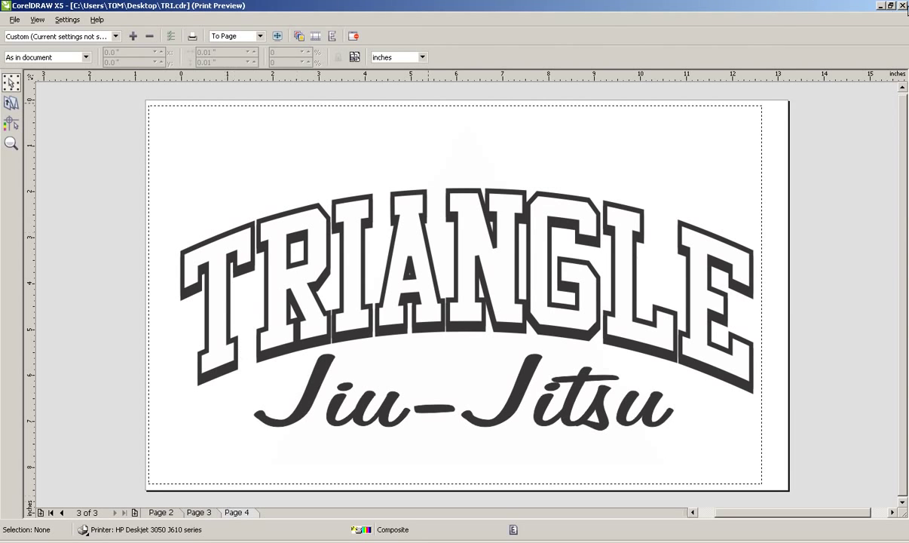
left_click(903, 6)
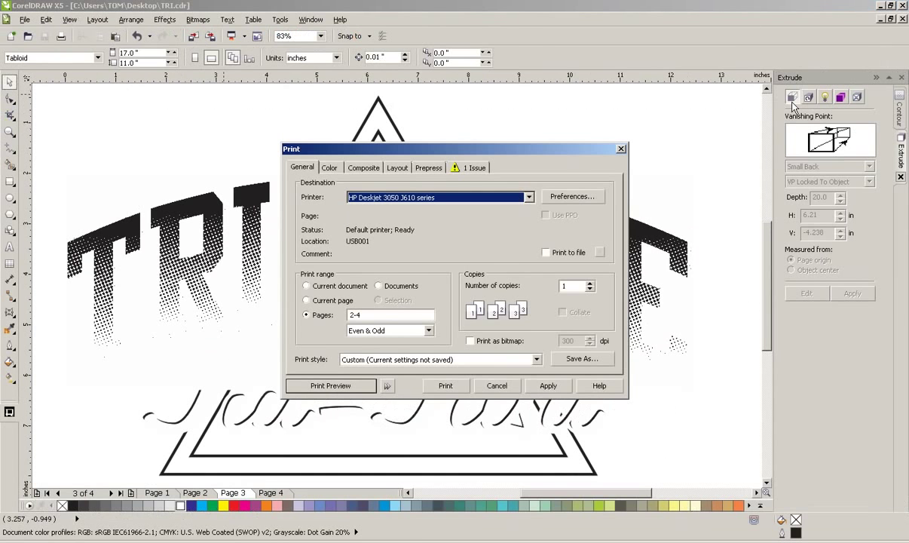
Step: Cancel the Print dialog and zoom out to show the whole page
left_click(495, 385)
left_click(9, 132)
right_click(138, 144)
left_click(10, 81)
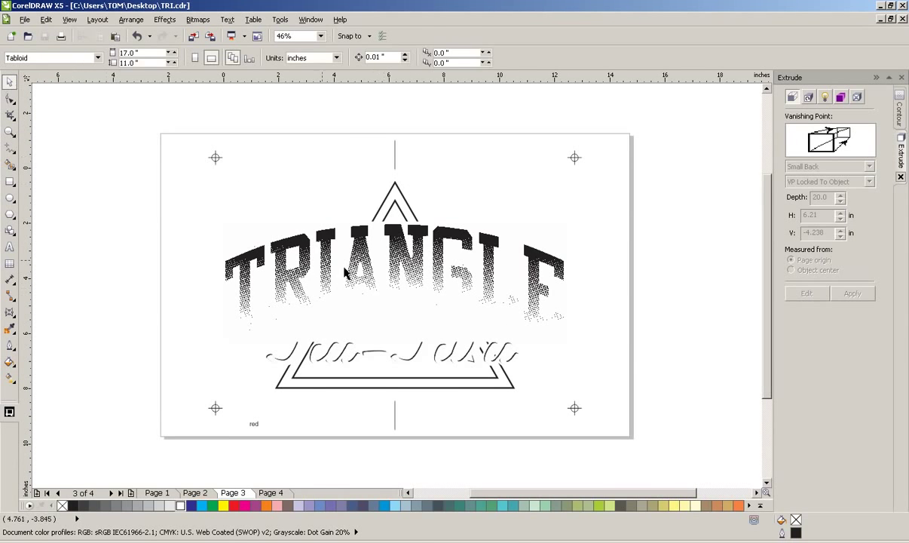
left_click(304, 246)
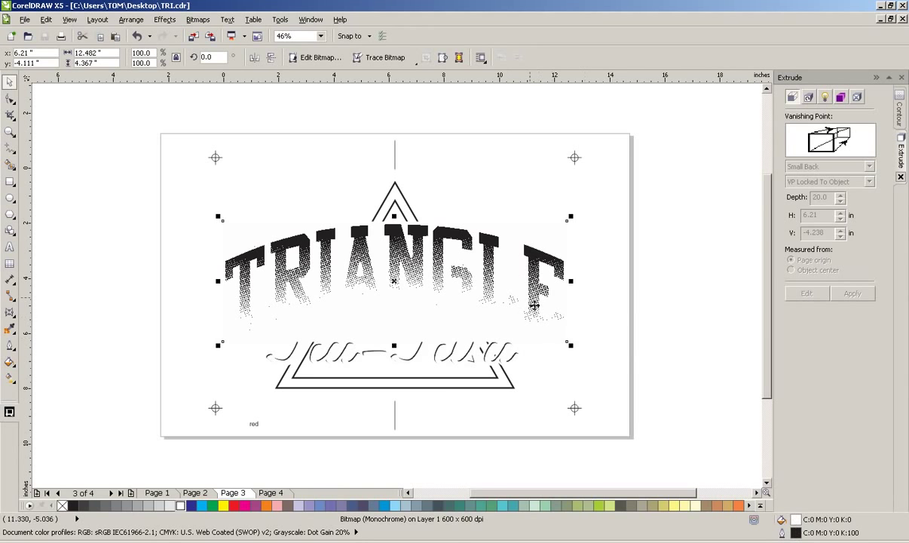
key("Escape")
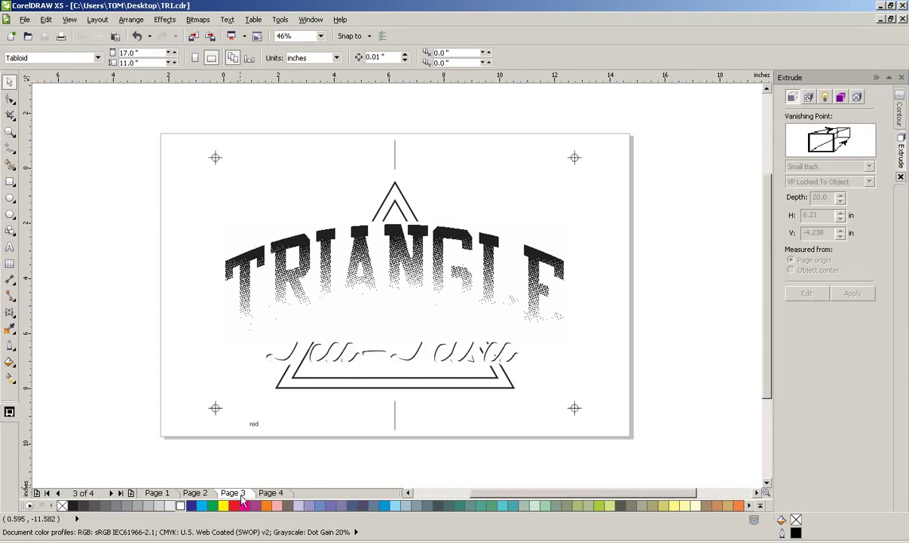
Step: Flip through Pages 4, 2 and 3, ending on Page 1's full-colour design
left_click(269, 493)
left_click(194, 493)
left_click(233, 493)
left_click(270, 493)
left_click(157, 493)
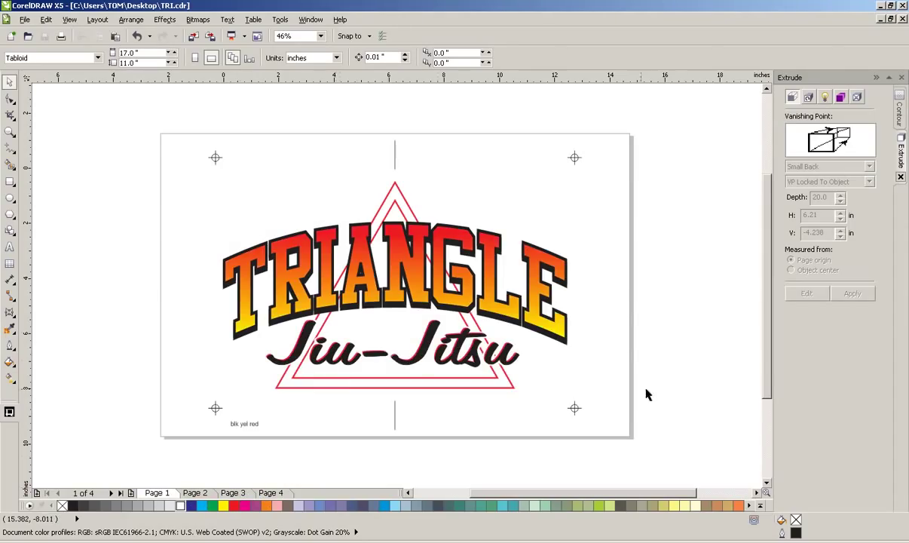